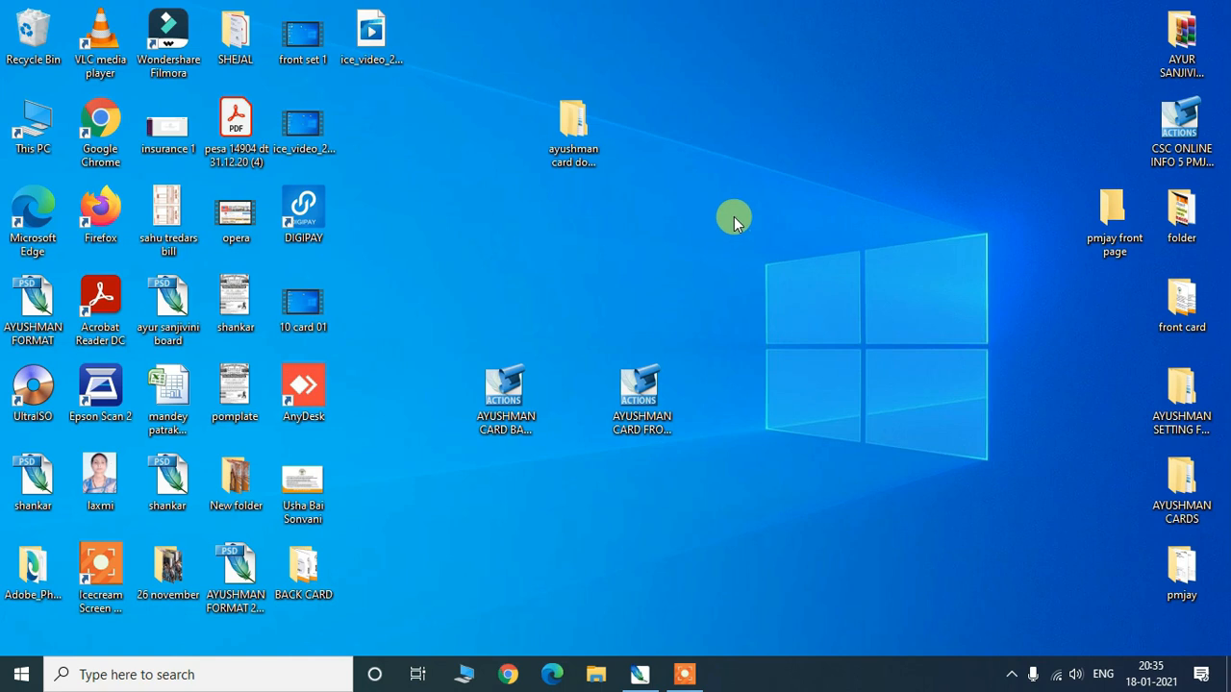
- Select the 'ayushman card download' desktop folder and bring up its right-click menu
left_click(574, 123)
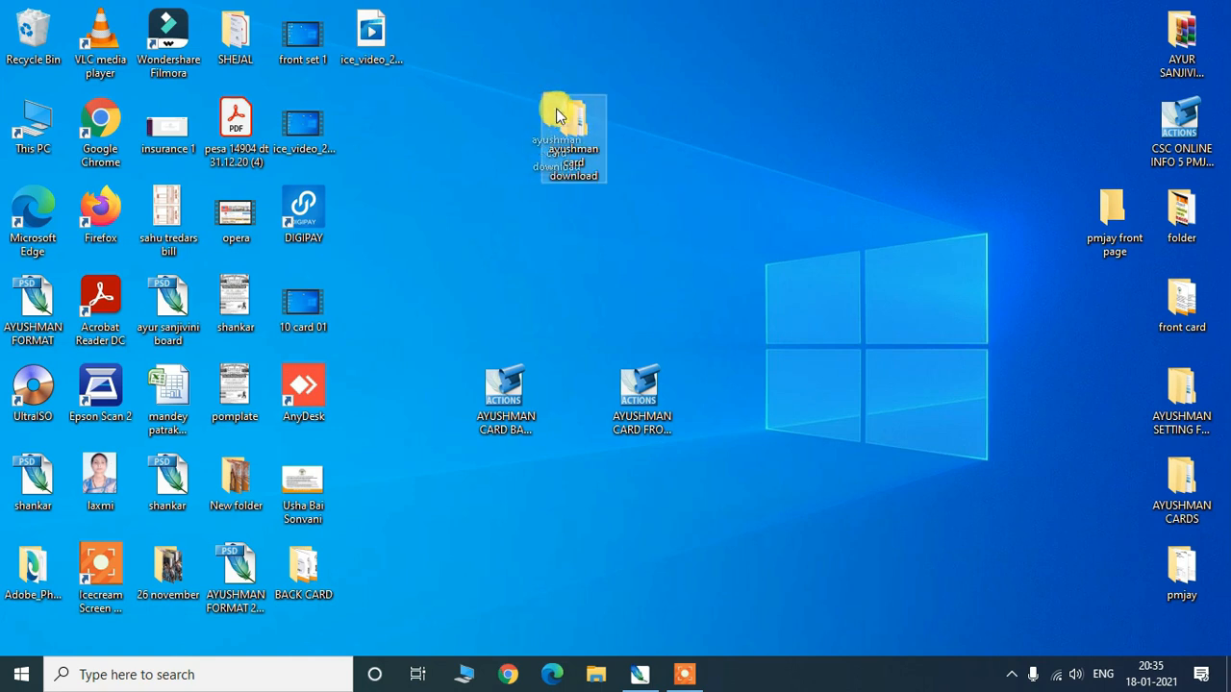
left_click(651, 134)
left_click_drag(577, 121, 580, 181)
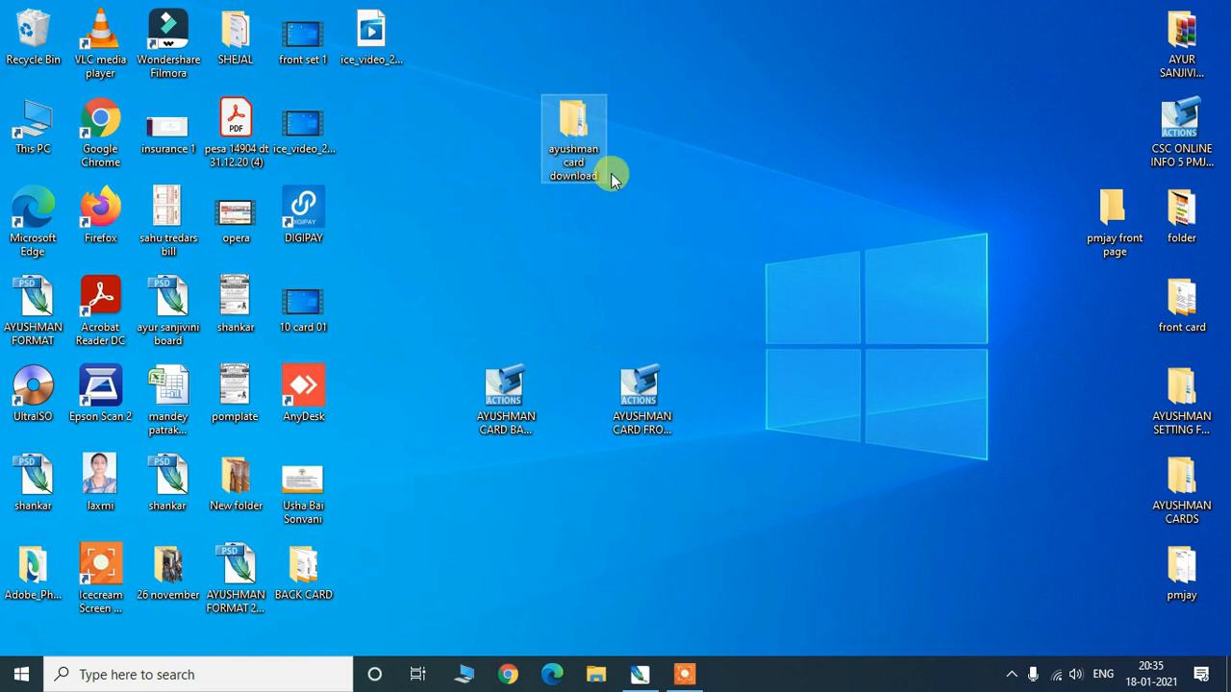
left_click(696, 174)
left_click(574, 135)
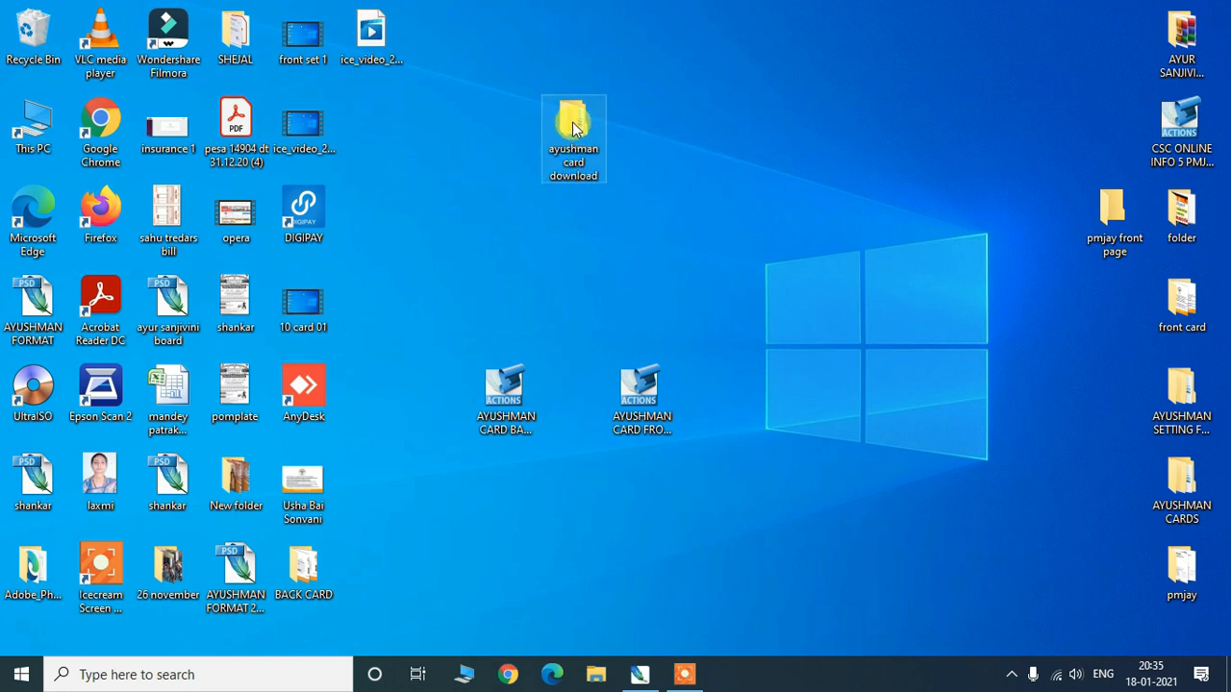
right_click(574, 128)
left_click(615, 135)
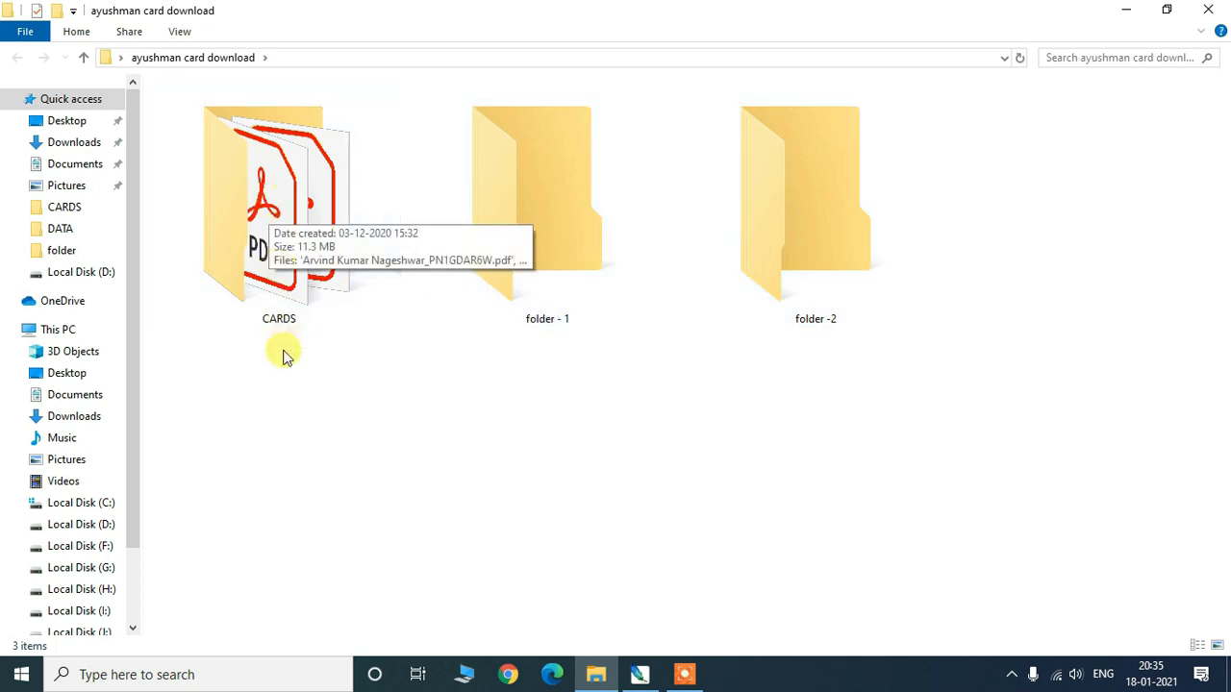
left_click(281, 239)
right_click(281, 240)
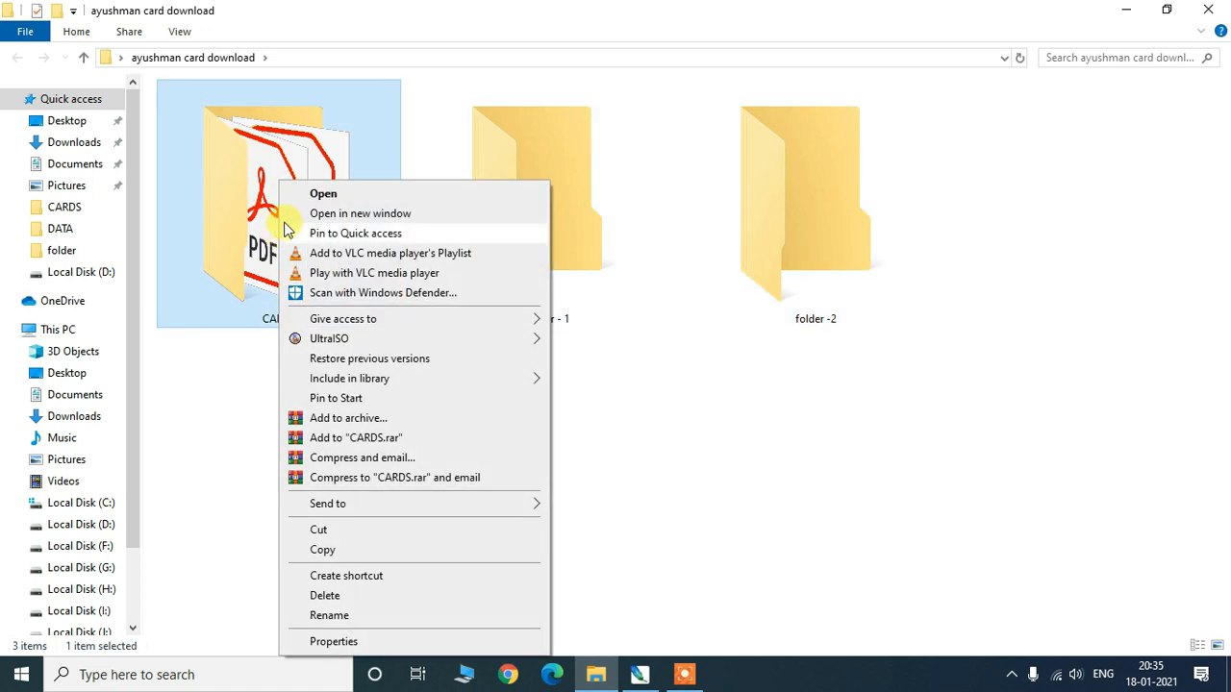
left_click(304, 193)
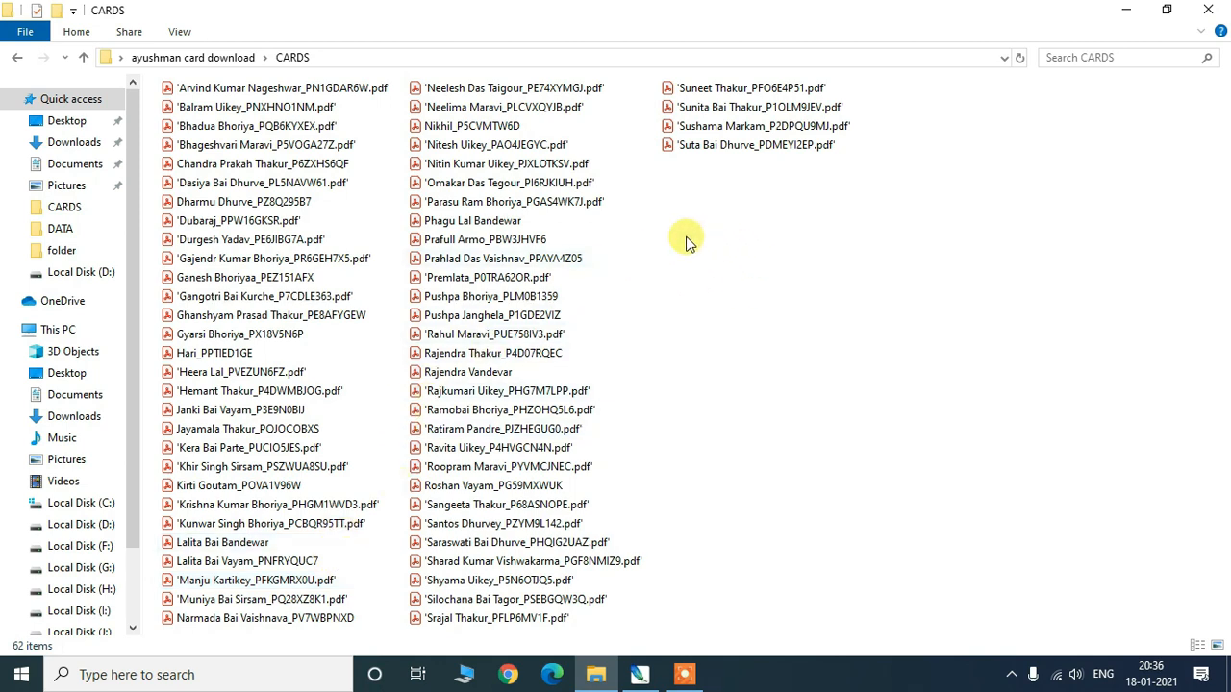
left_click(16, 62)
left_click(538, 243)
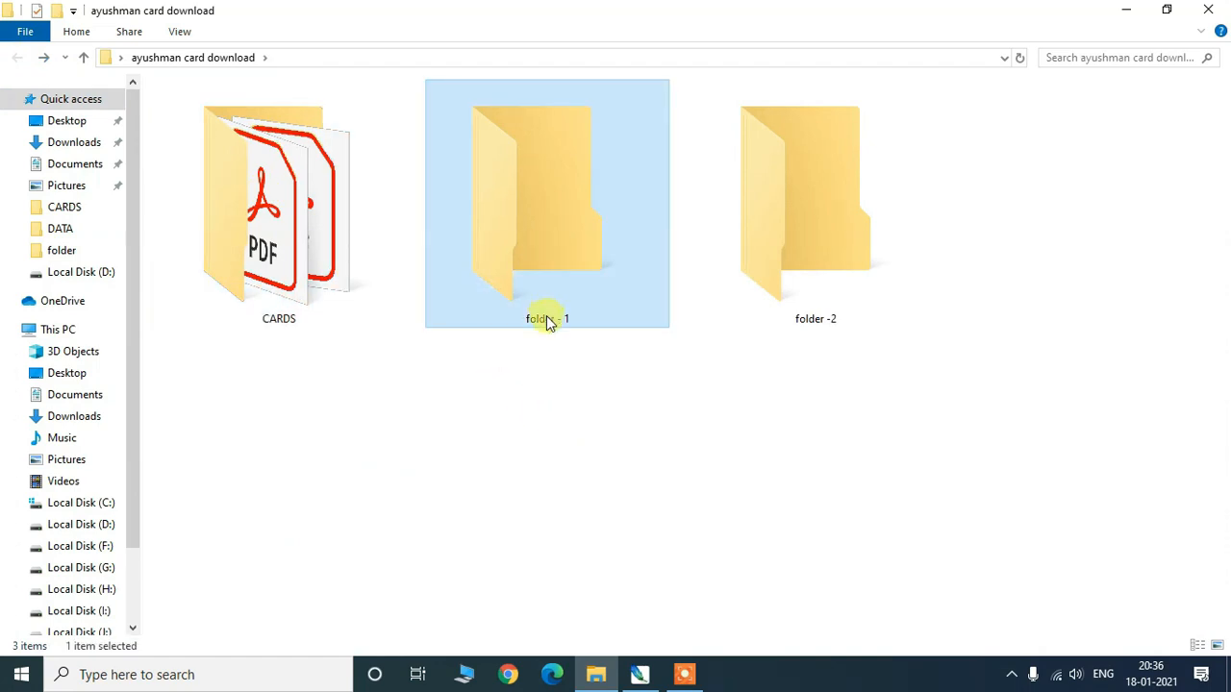
left_click(707, 399)
left_click(807, 235)
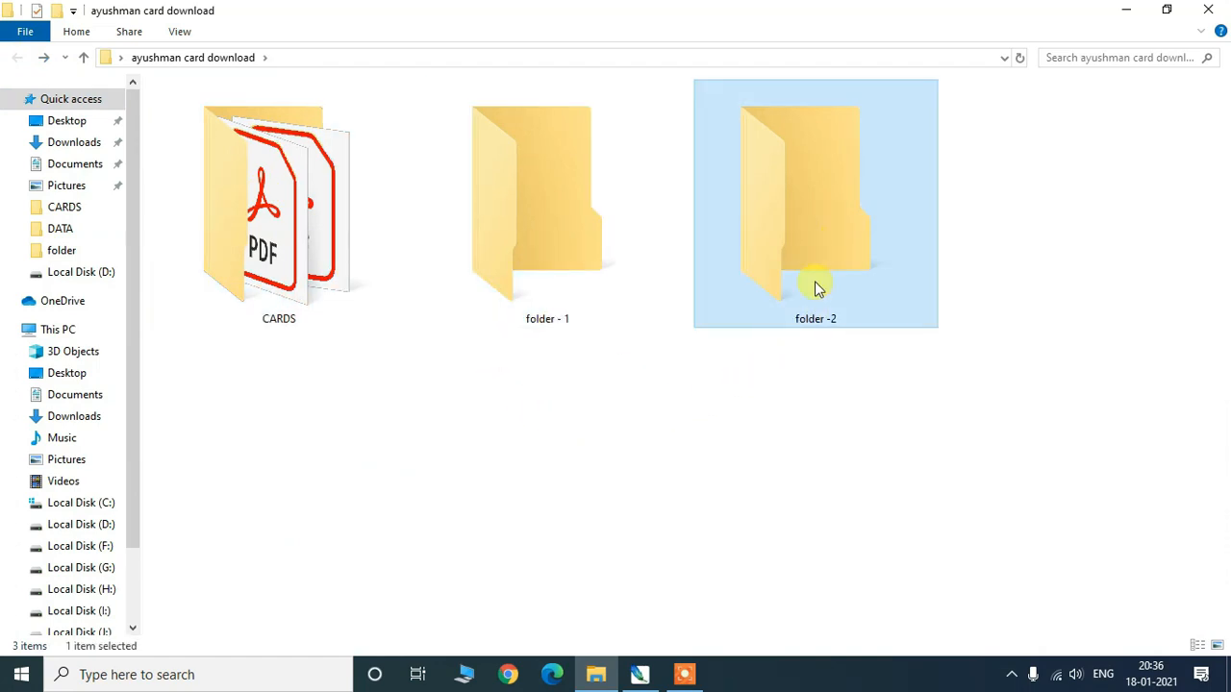
left_click(476, 466)
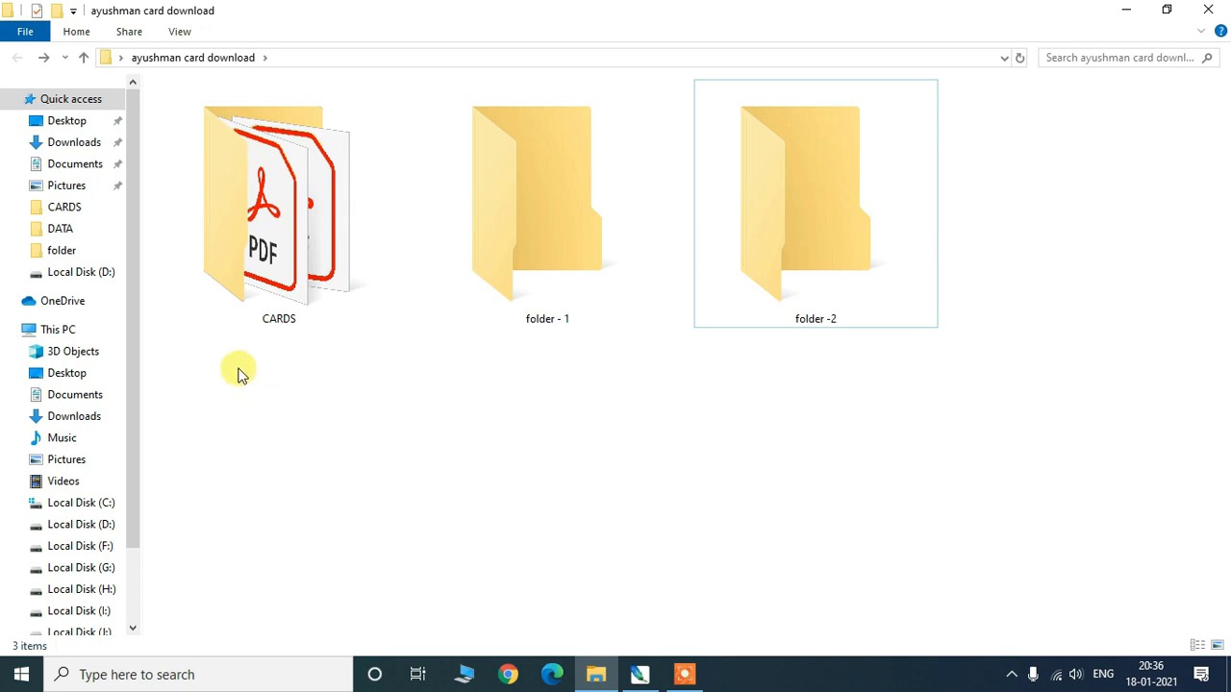
left_click_drag(237, 360, 1019, 252)
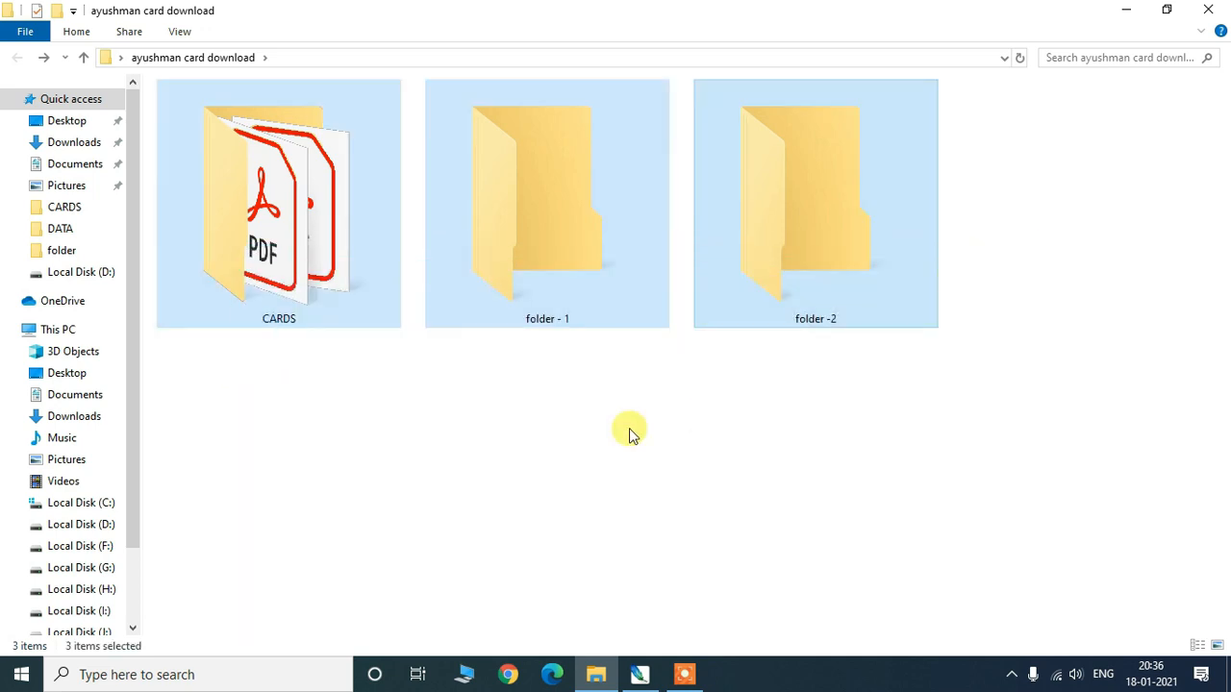
left_click(392, 422)
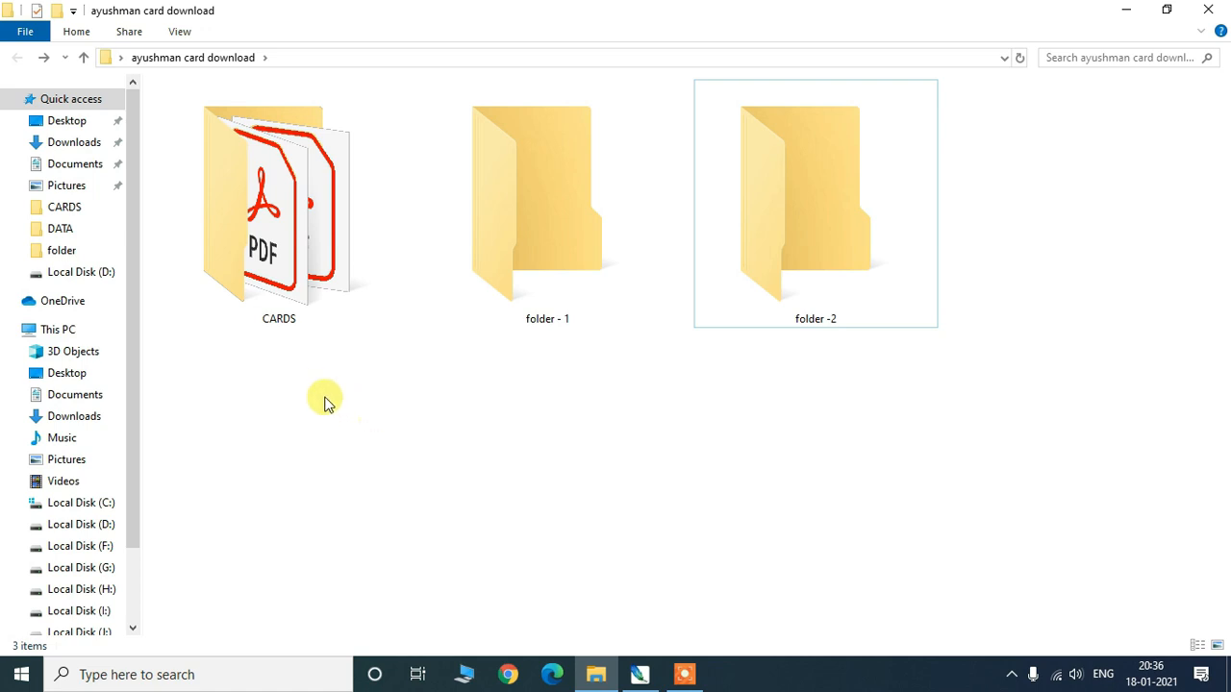
left_click_drag(234, 352, 625, 439)
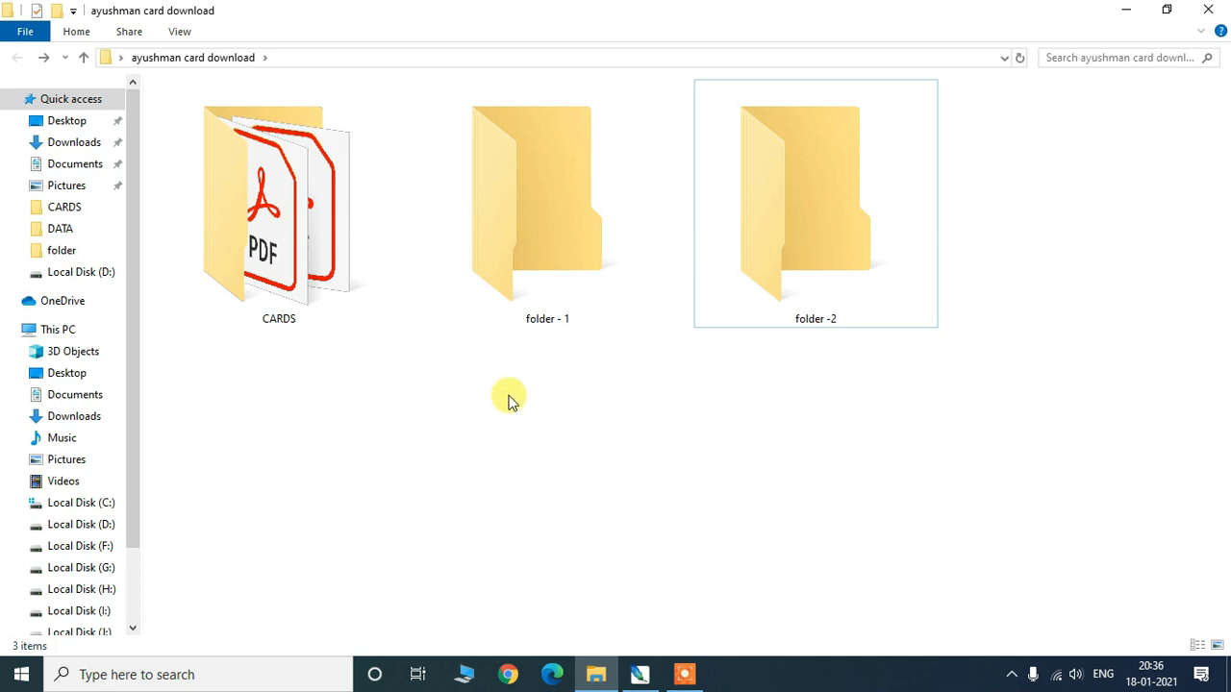
left_click(1207, 10)
- Refresh the desktop and bring the Photoshop window back up
right_click(734, 201)
left_click(781, 253)
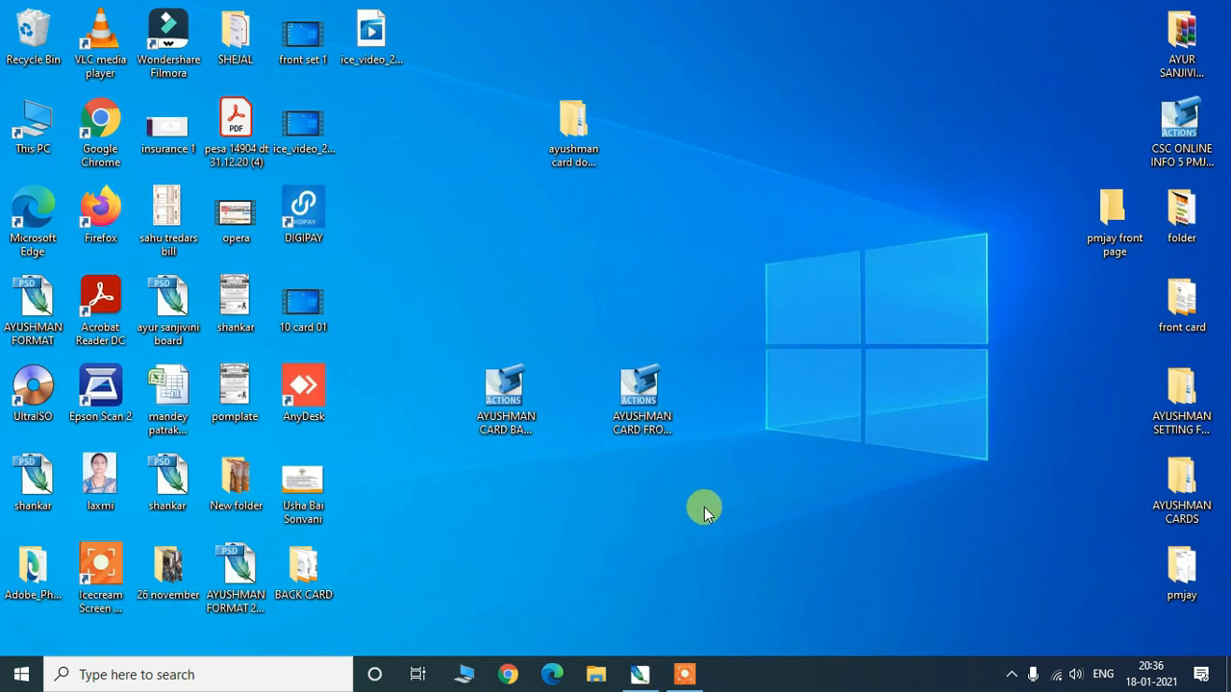
left_click(637, 675)
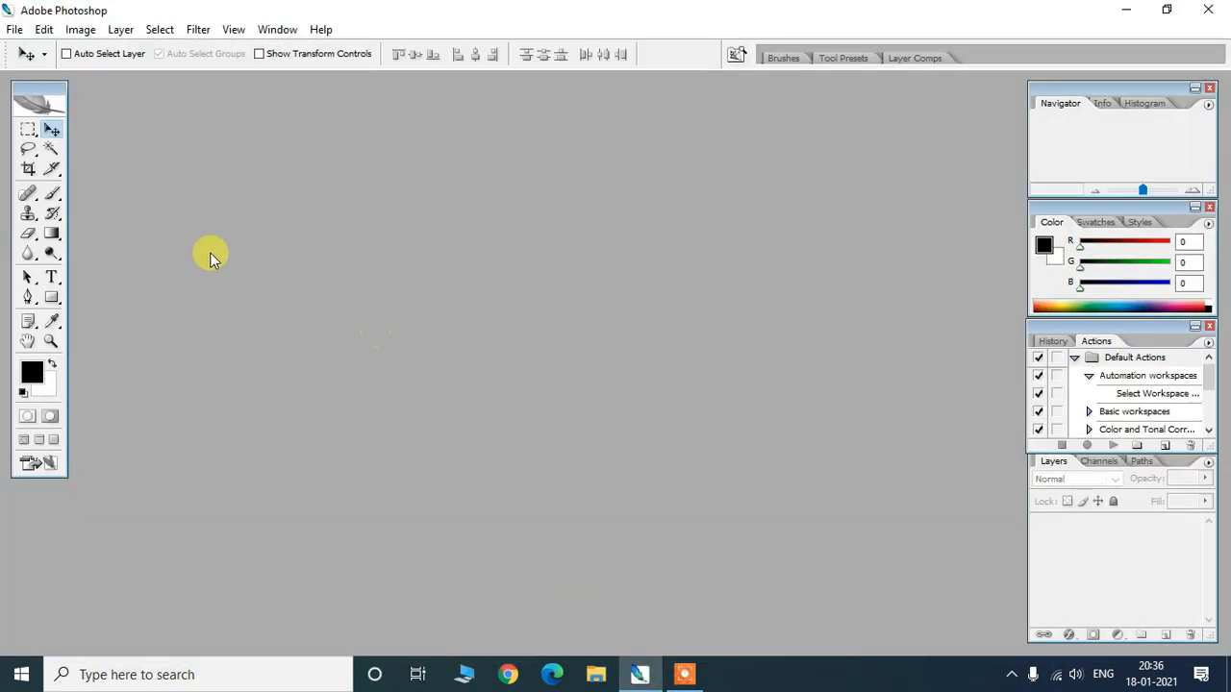
- Float the History/Actions panel mid-workspace, enlarge it, then minimize Photoshop
left_click(52, 129)
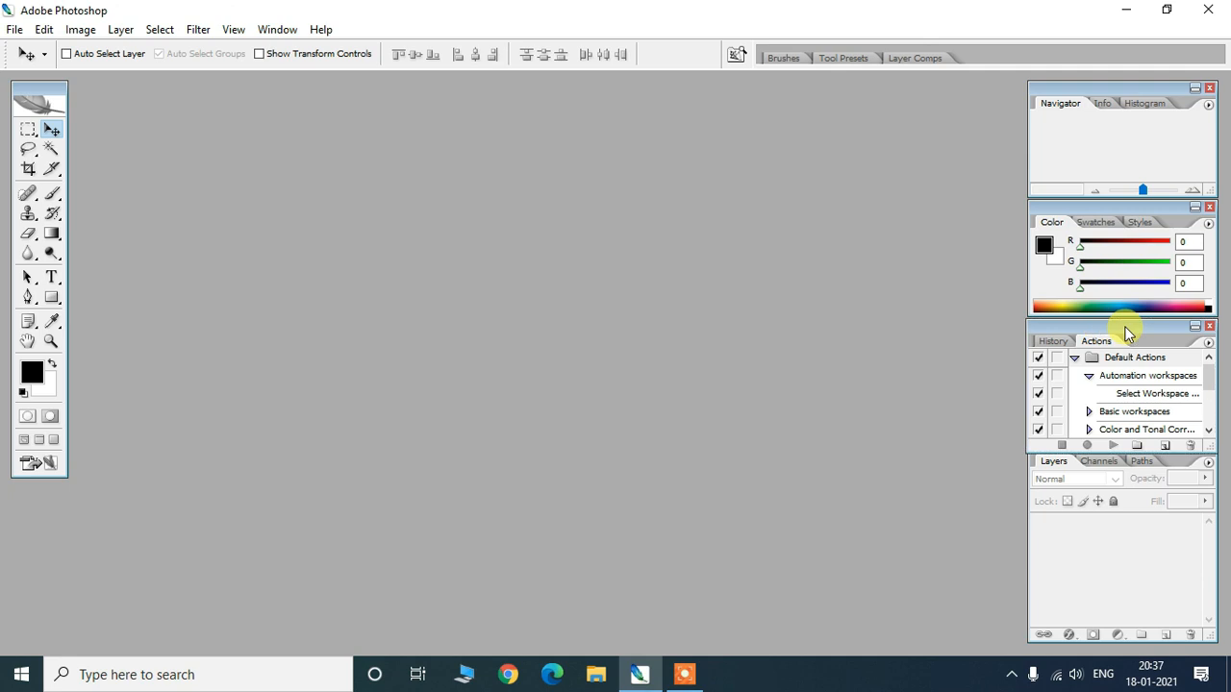
left_click_drag(685, 299, 481, 252)
left_click_drag(542, 341, 908, 583)
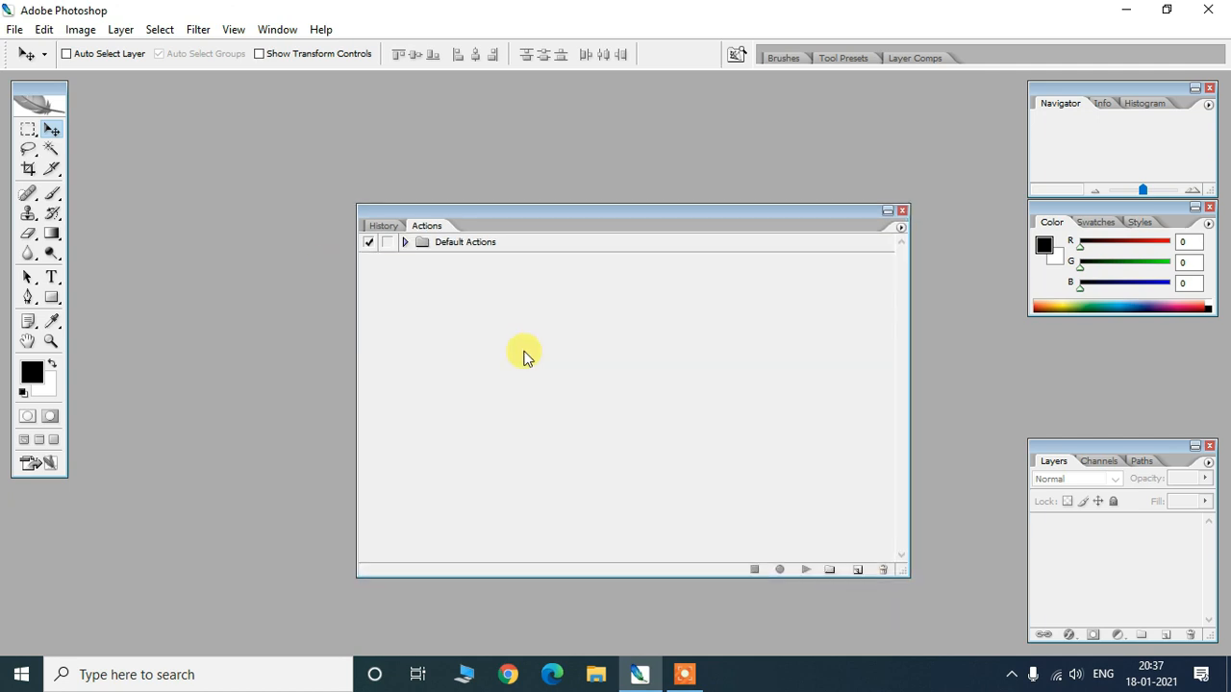
left_click(273, 34)
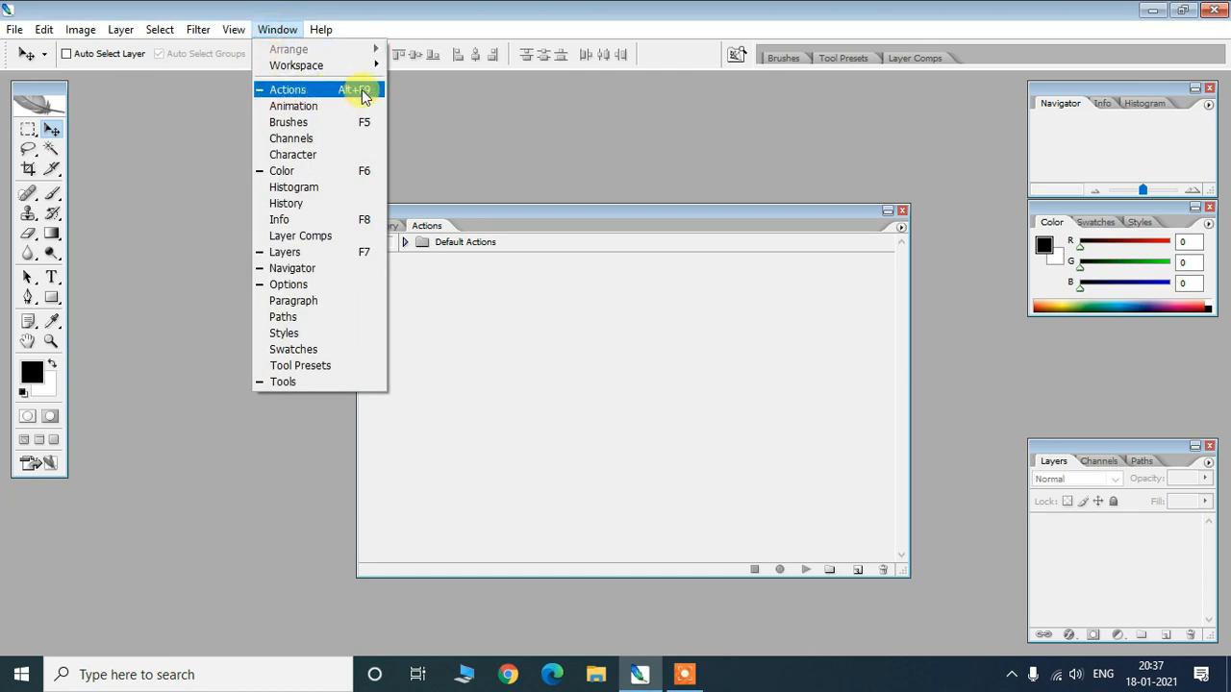
left_click(582, 212)
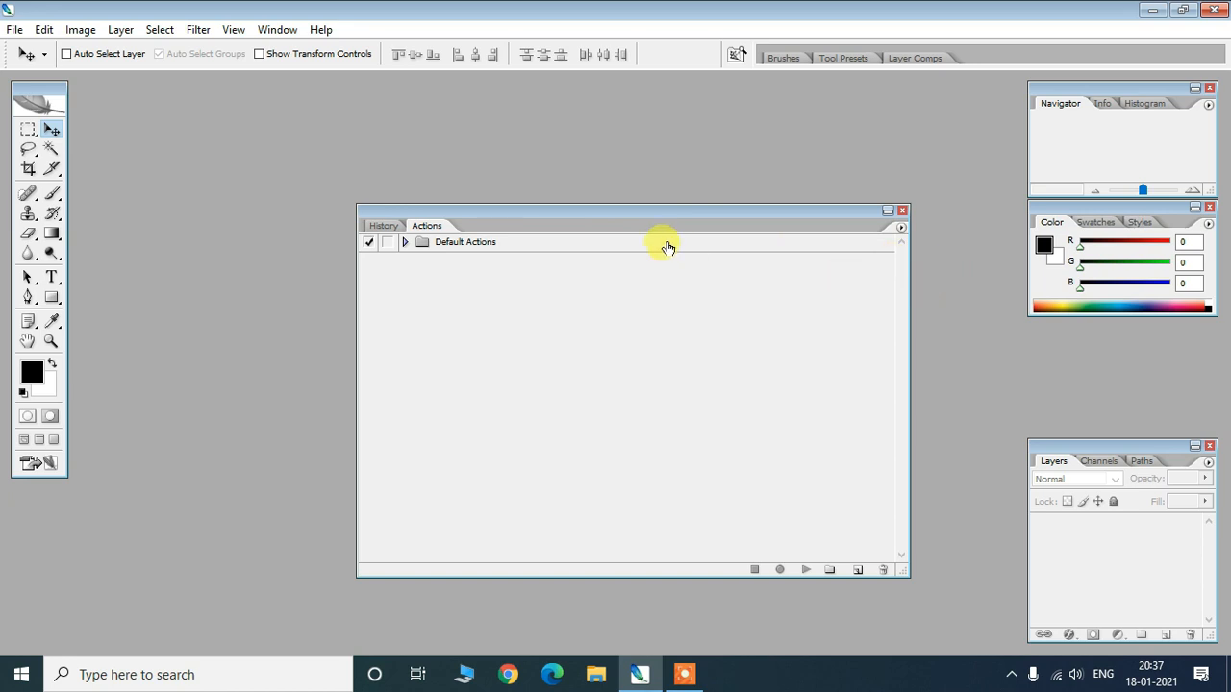
left_click_drag(643, 213, 692, 211)
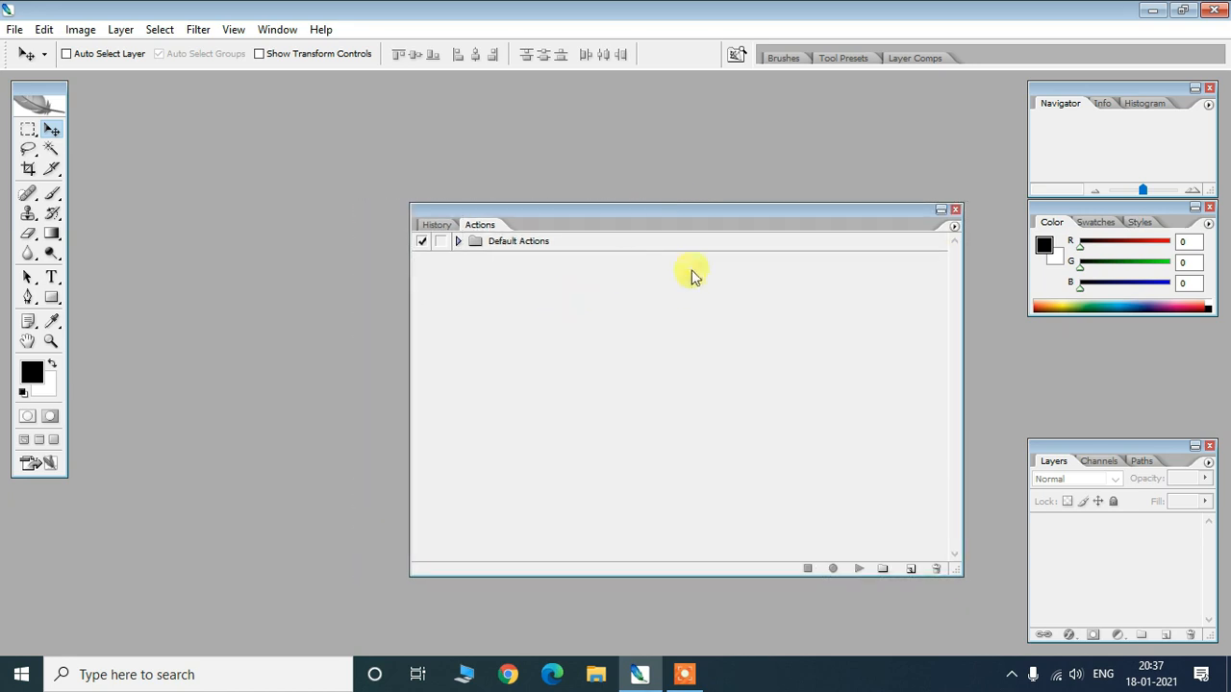
left_click(1152, 11)
- Move the BACK SET 10 and FRONT SET 10 action icons up a row, one column apart
left_click(510, 387)
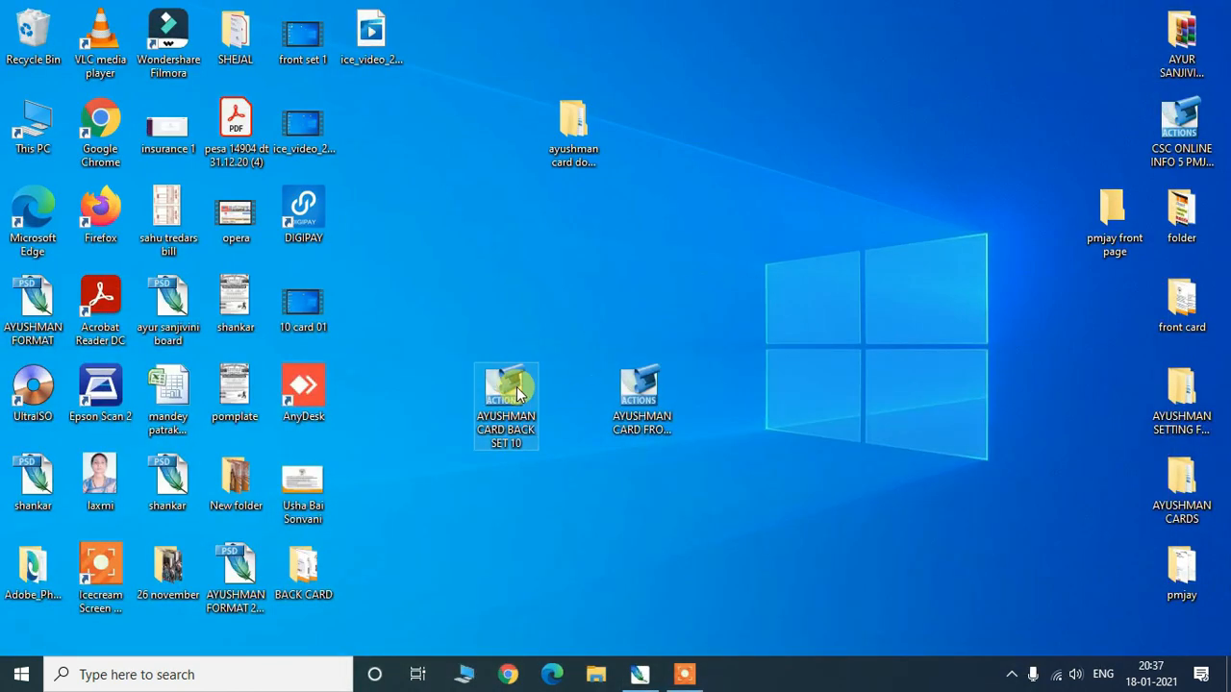
left_click_drag(512, 387, 487, 262)
left_click(642, 397)
left_click_drag(642, 397, 647, 289)
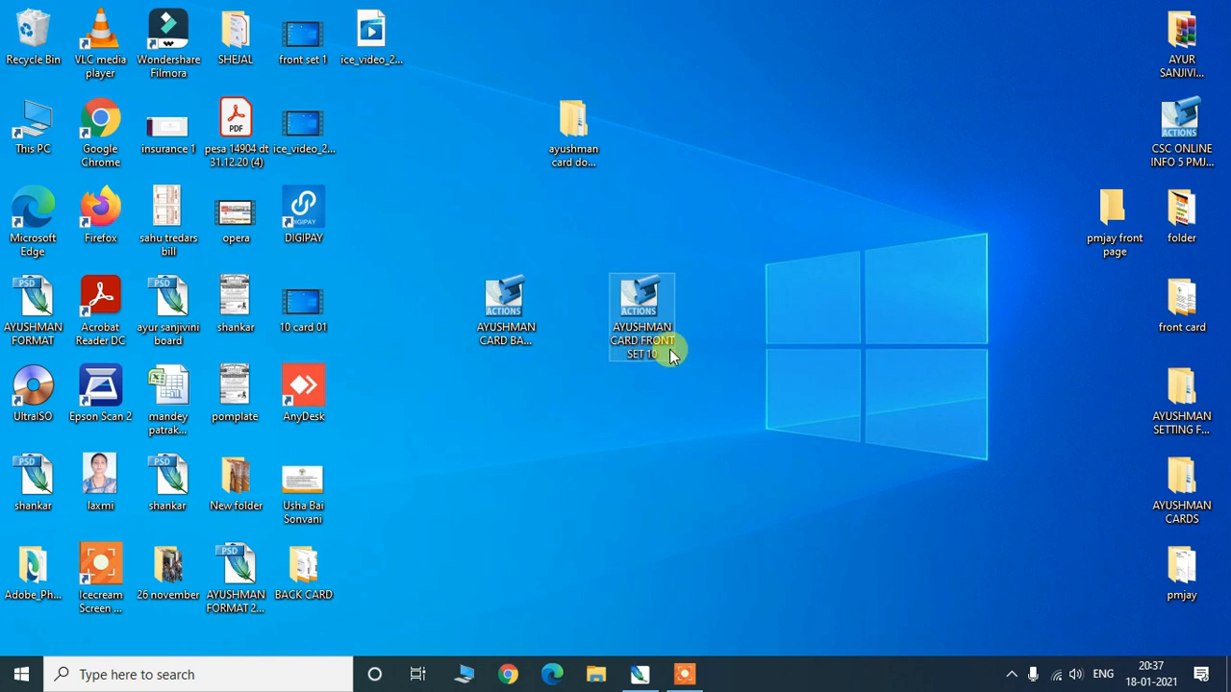
left_click_drag(654, 357, 716, 351)
- Marquee-select both AYUSHMAN CARD action files, then return to Photoshop
left_click_drag(414, 225, 841, 379)
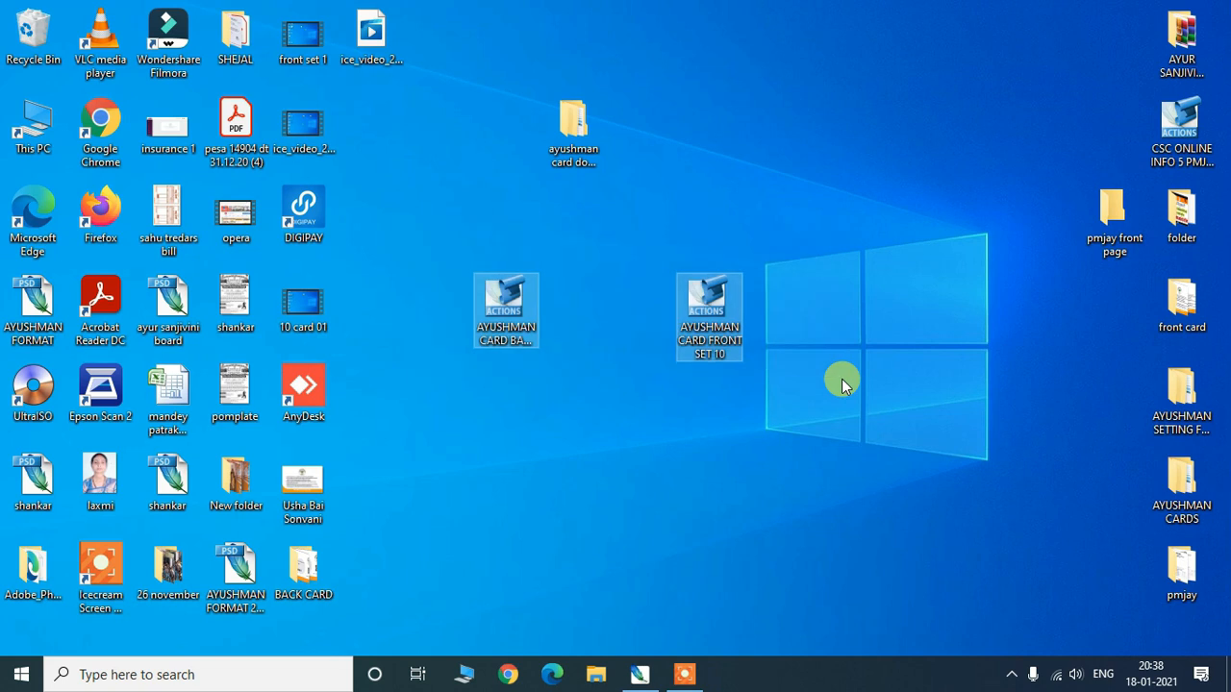
left_click_drag(433, 233, 802, 379)
left_click_drag(423, 234, 846, 416)
left_click_drag(411, 240, 769, 396)
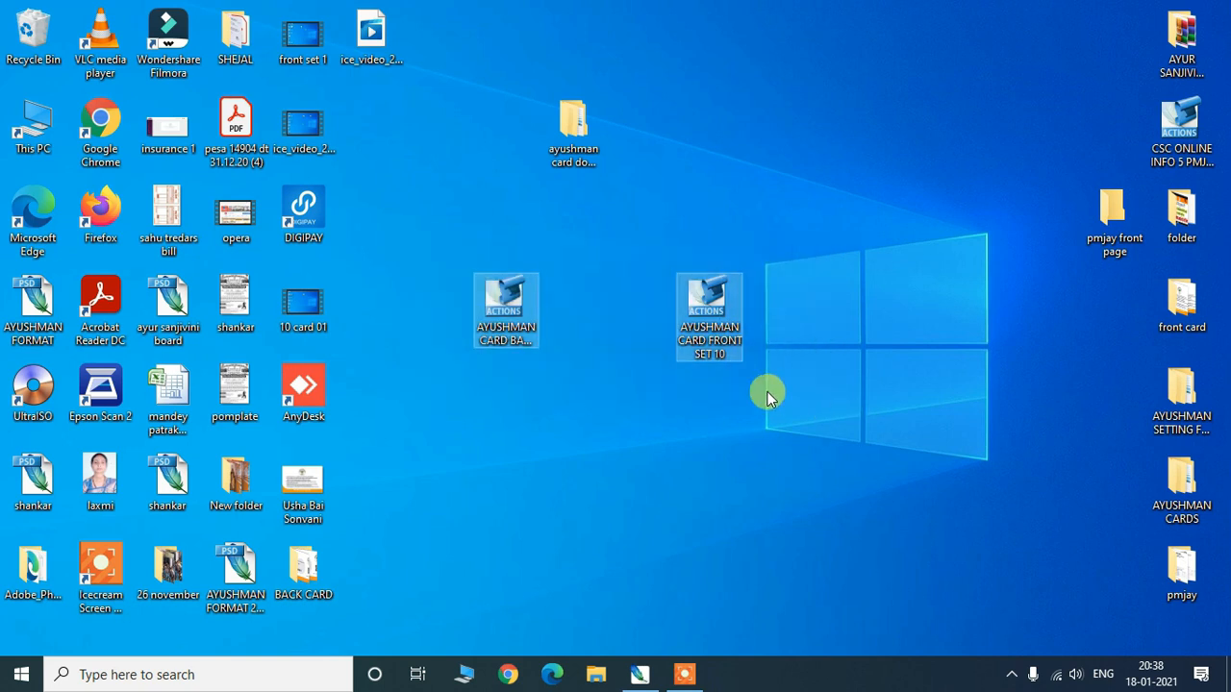
left_click_drag(404, 205, 824, 404)
left_click_drag(428, 222, 835, 402)
left_click_drag(432, 227, 817, 408)
left_click(640, 675)
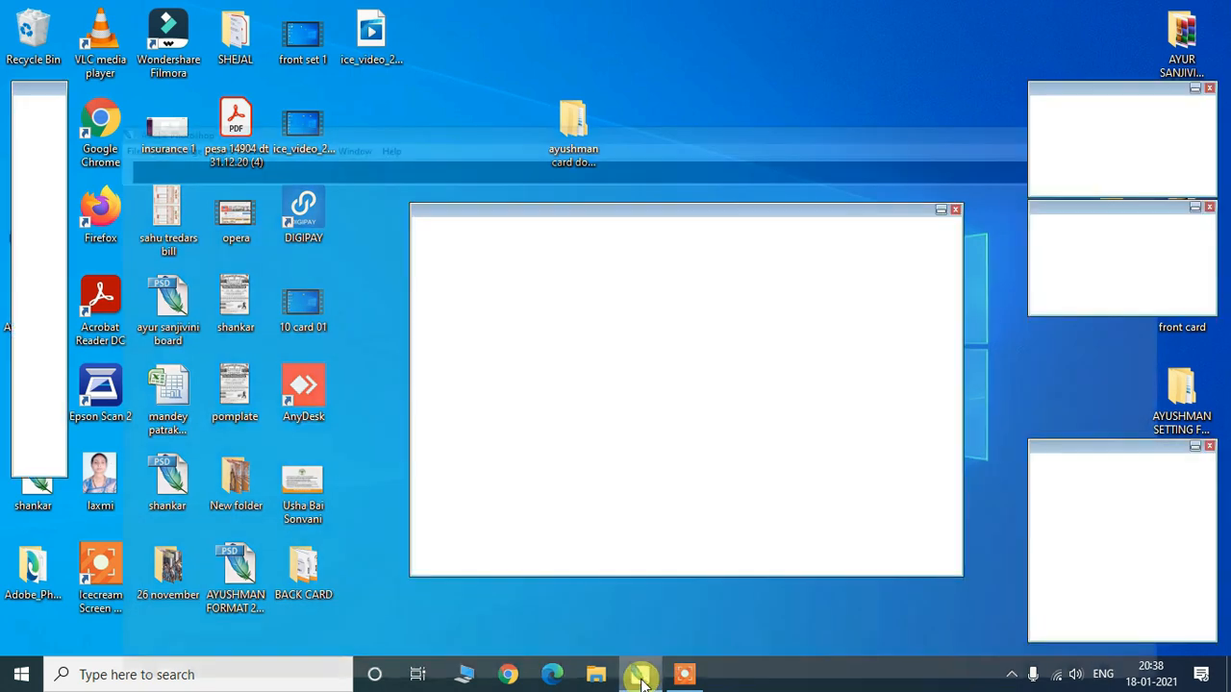
left_click_drag(650, 209, 547, 209)
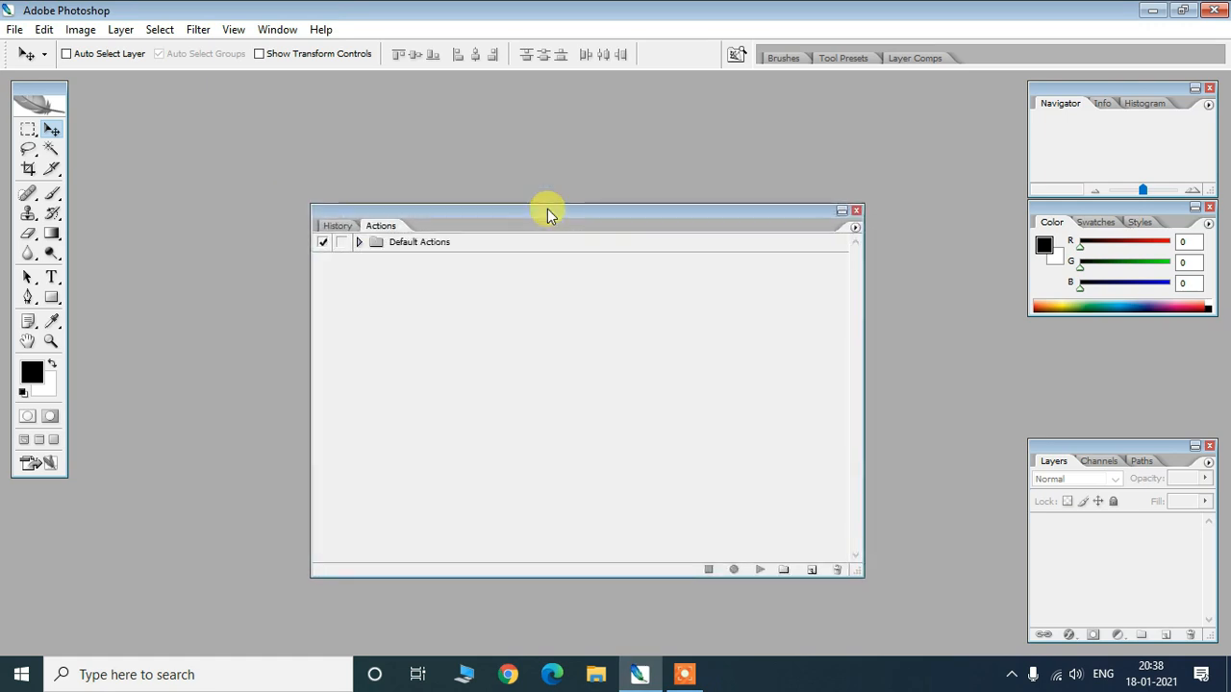
- Load AYUSHMAN CARD FRONT SET 10.atn from the Desktop through the Actions panel menu
left_click_drag(748, 219, 706, 206)
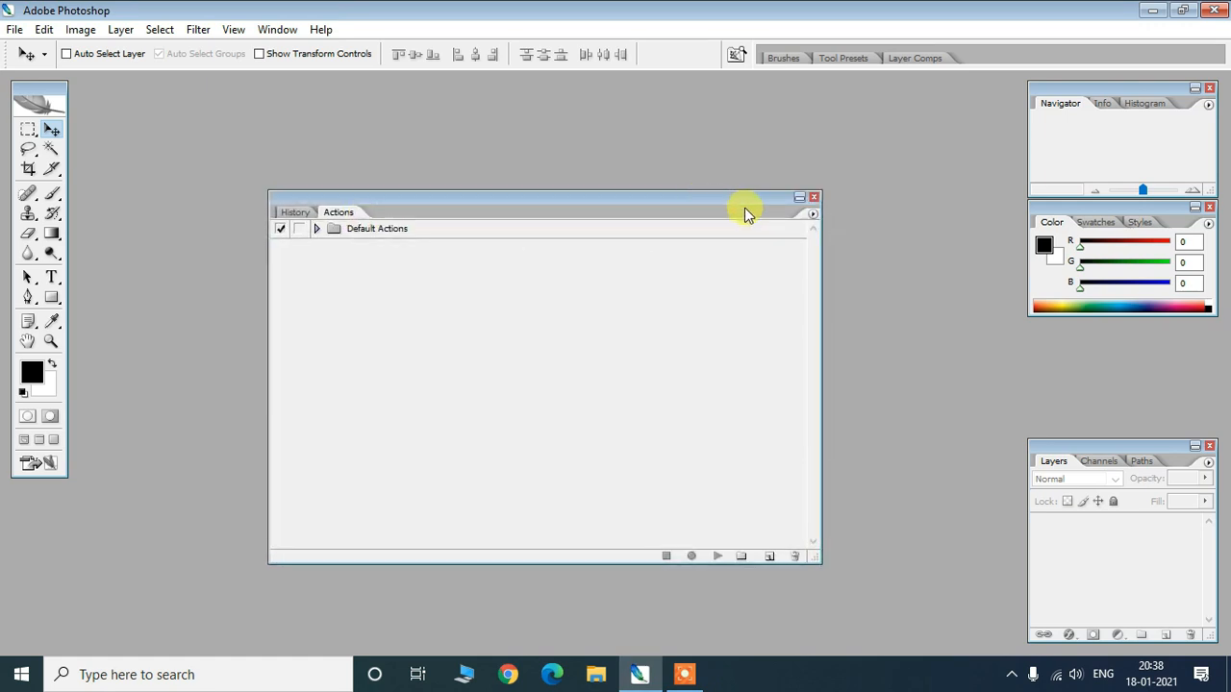
left_click(812, 214)
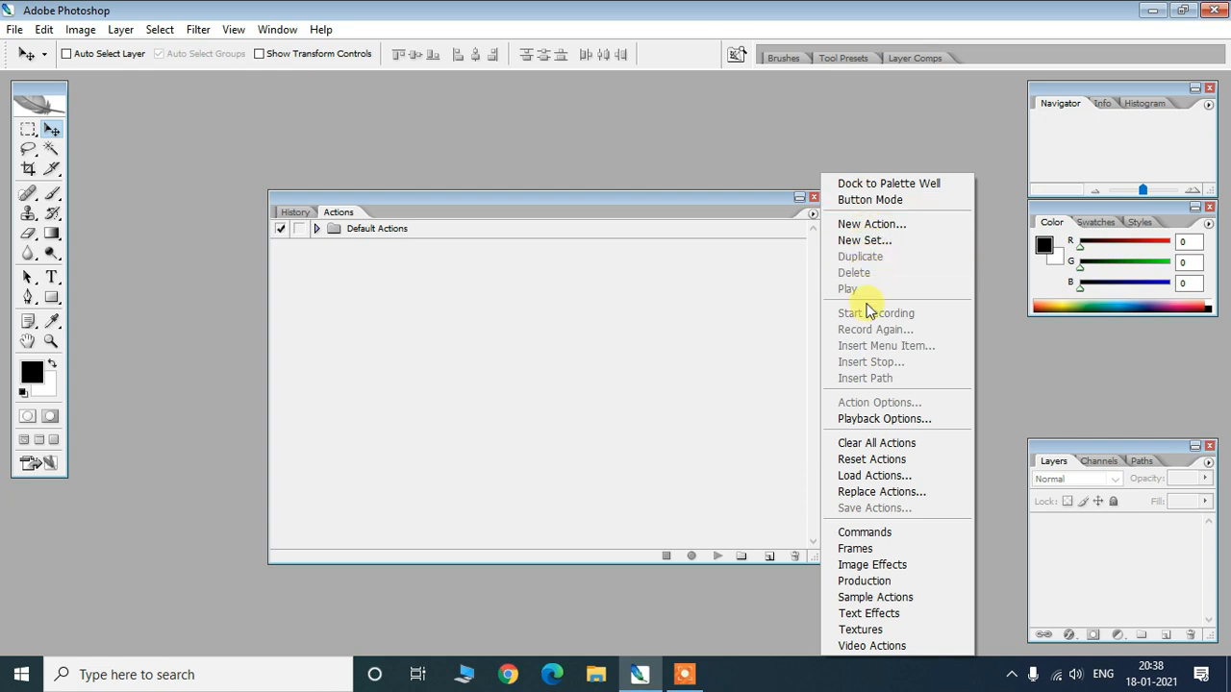
left_click(868, 475)
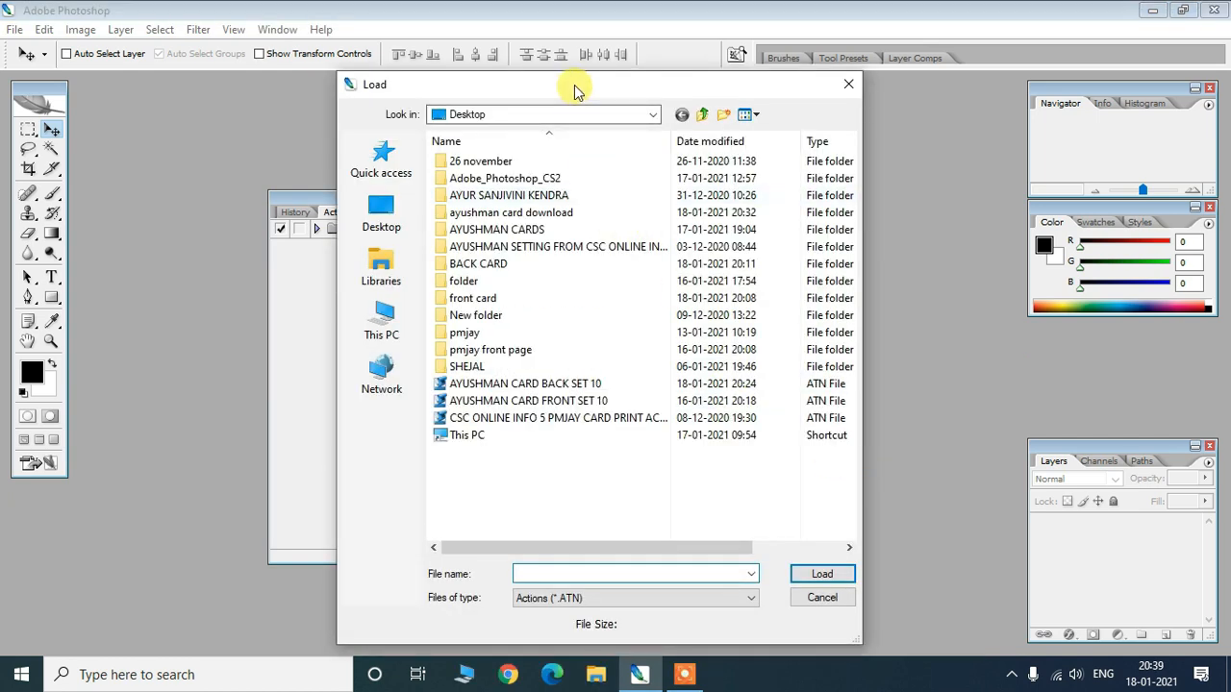
left_click_drag(574, 90, 561, 88)
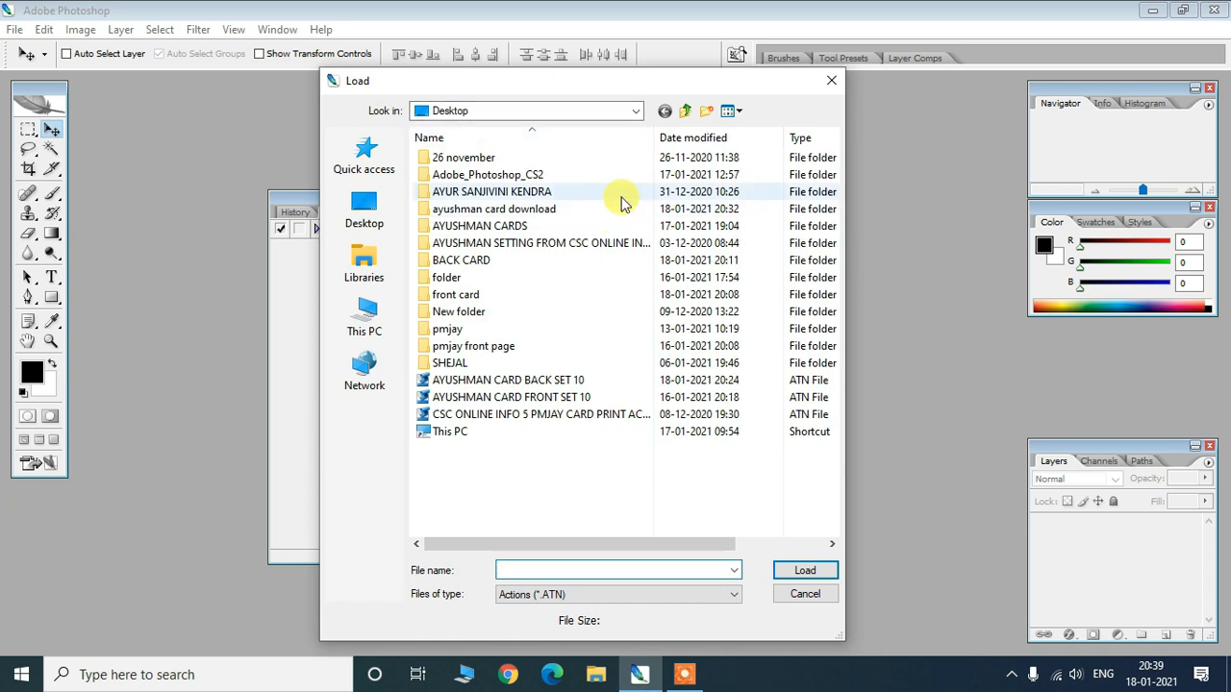
left_click_drag(580, 83, 545, 85)
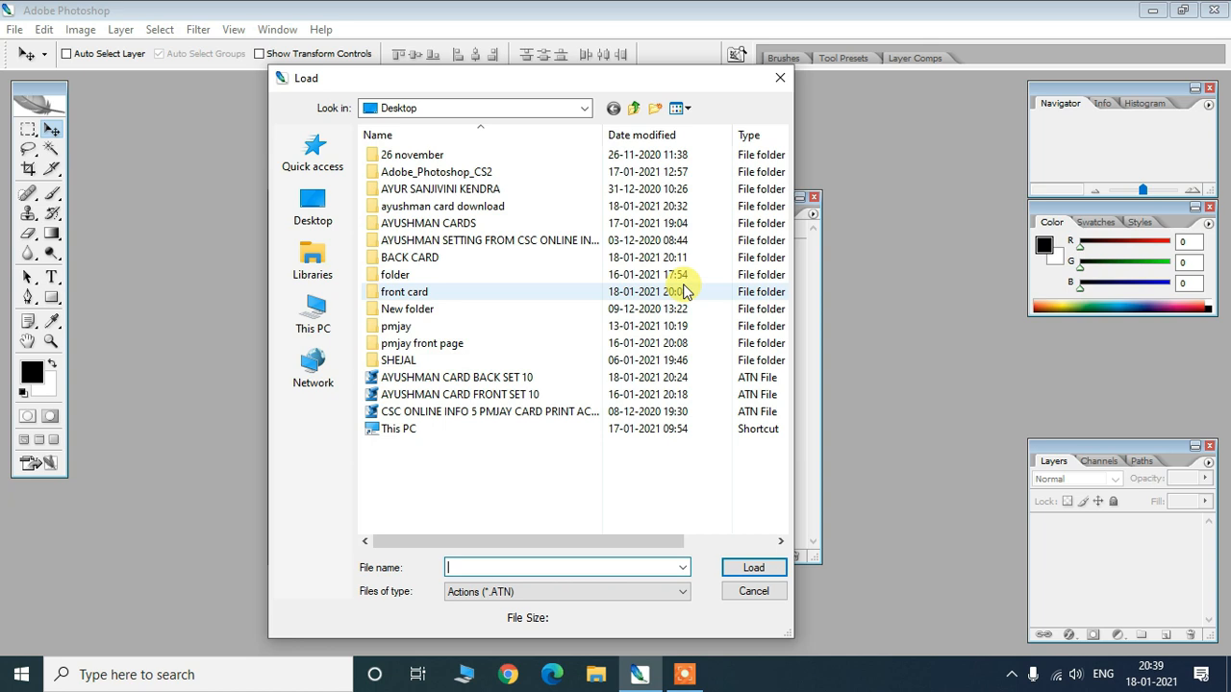
left_click_drag(472, 80, 540, 87)
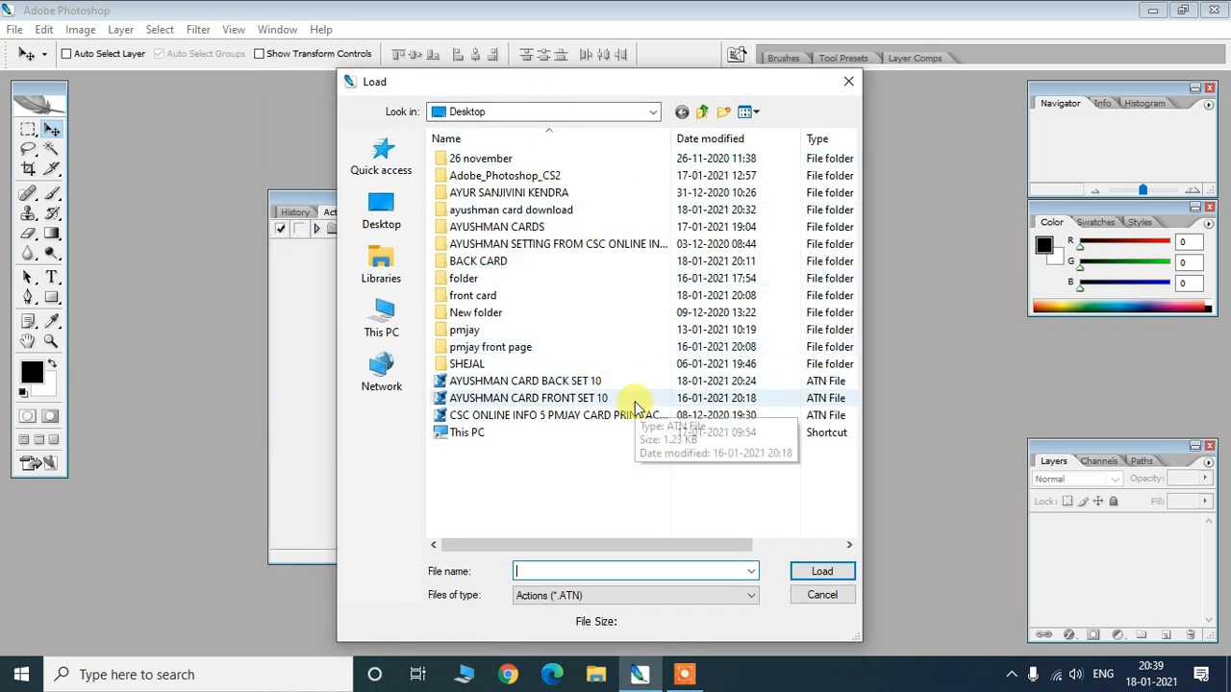
left_click_drag(586, 83, 561, 86)
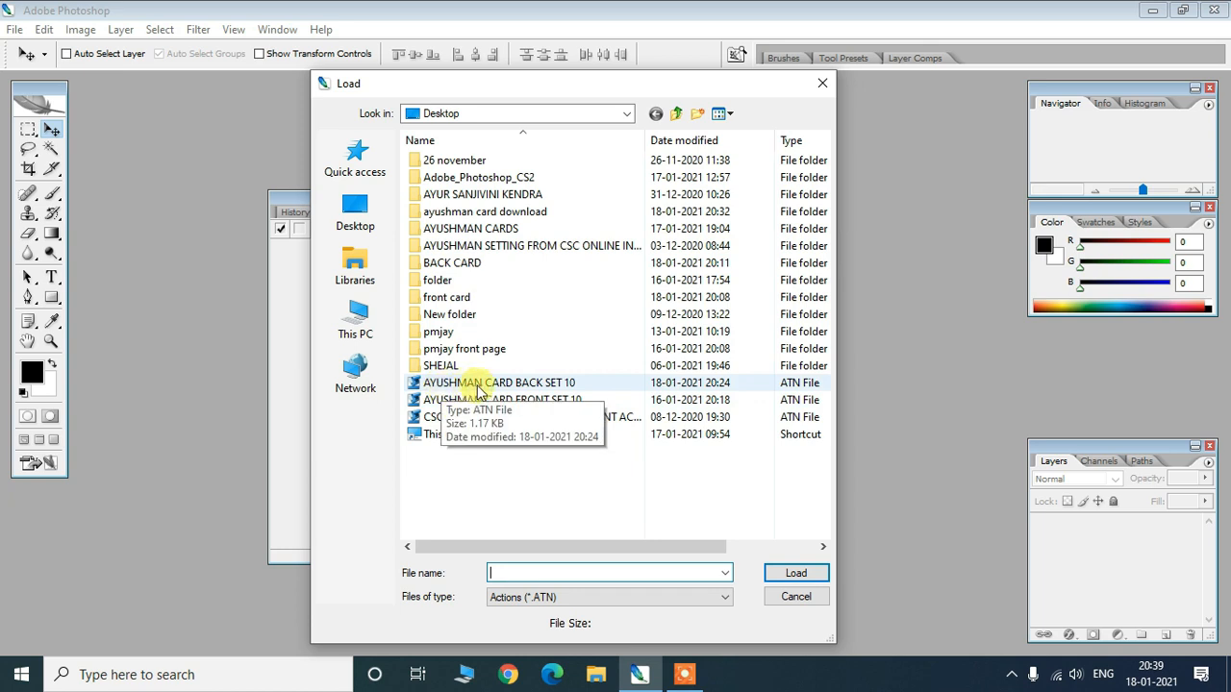
left_click(546, 407)
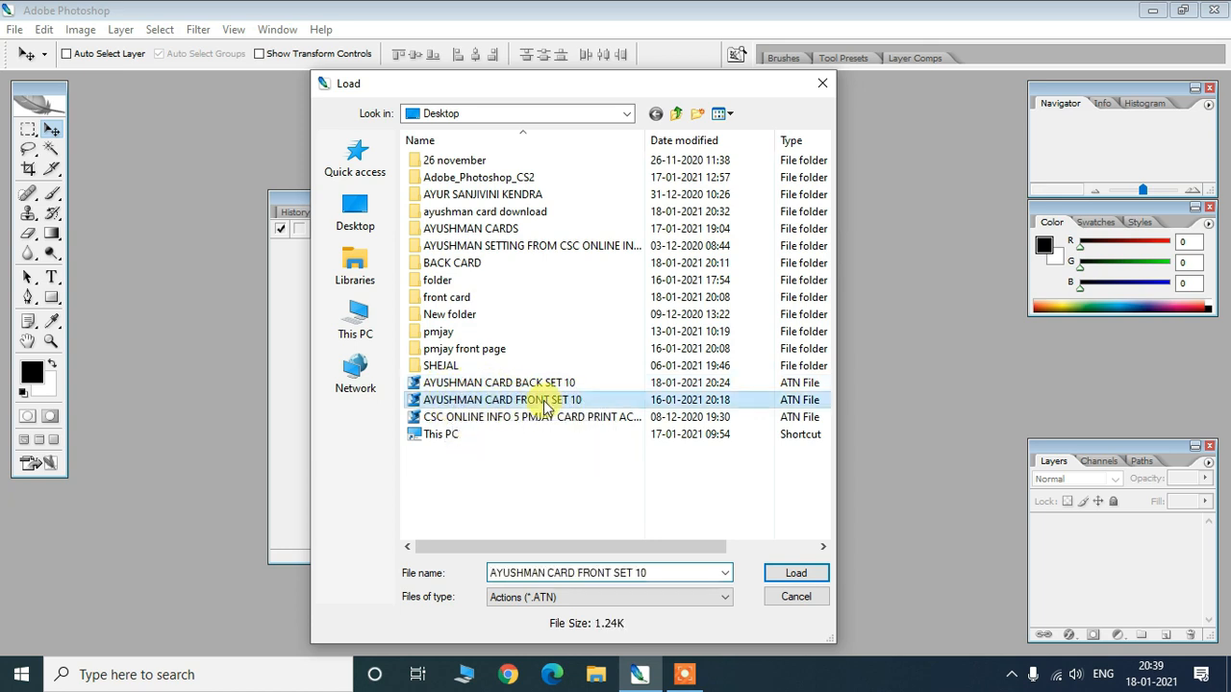
left_click(789, 574)
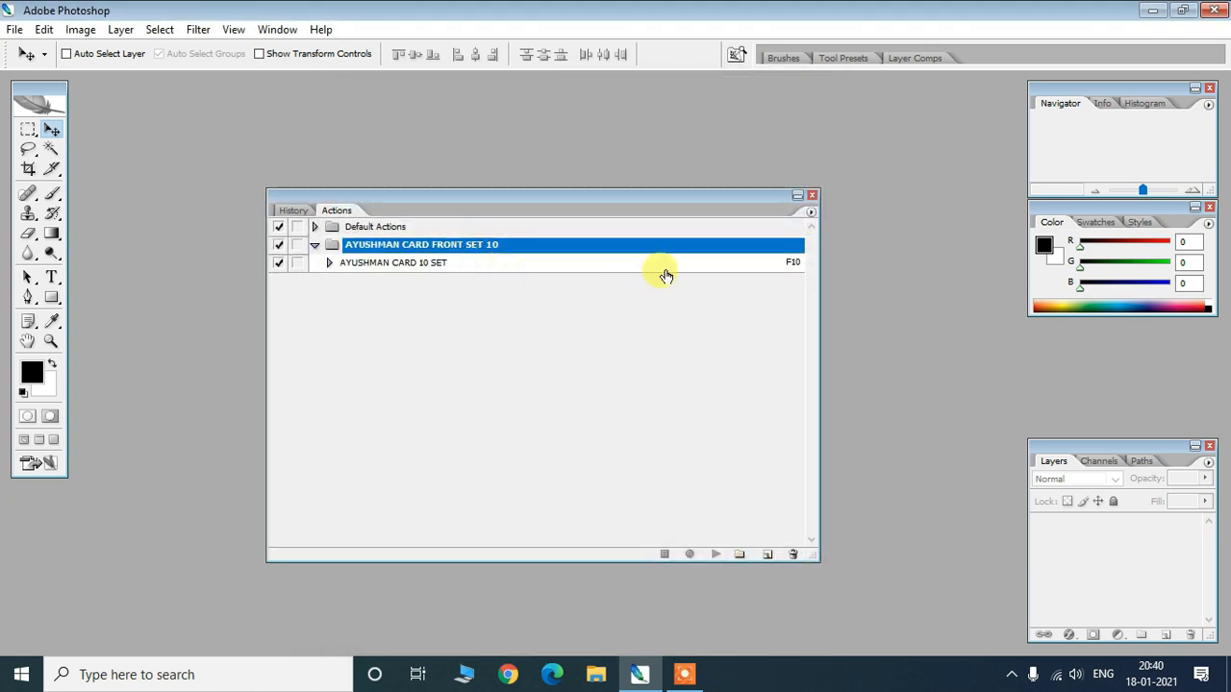
- Load AYUSHMAN CARD BACK SET 10.atn into the Actions list beside the front set
left_click(810, 218)
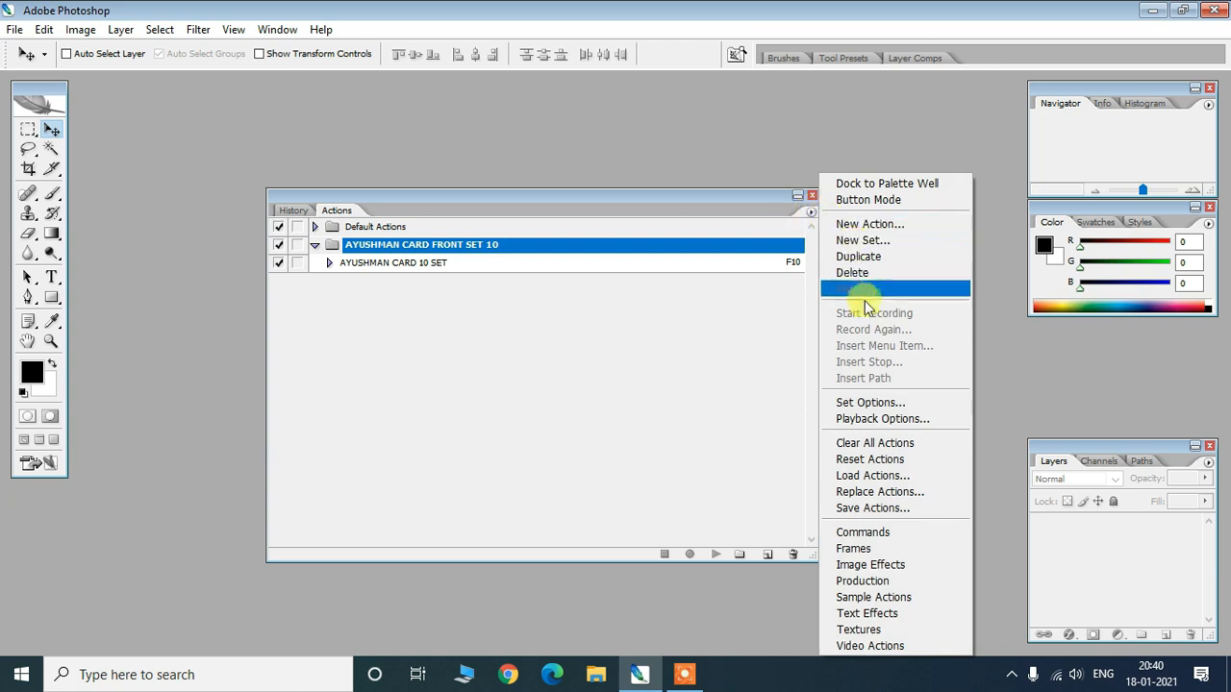
left_click(878, 475)
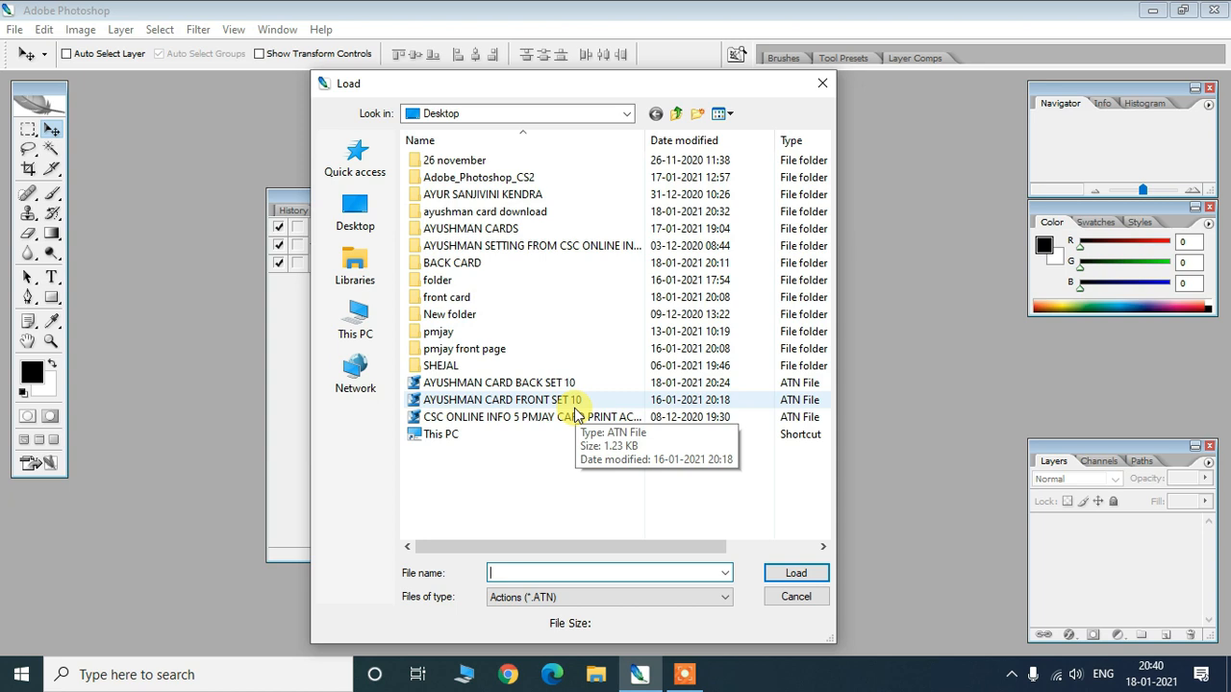
left_click(517, 384)
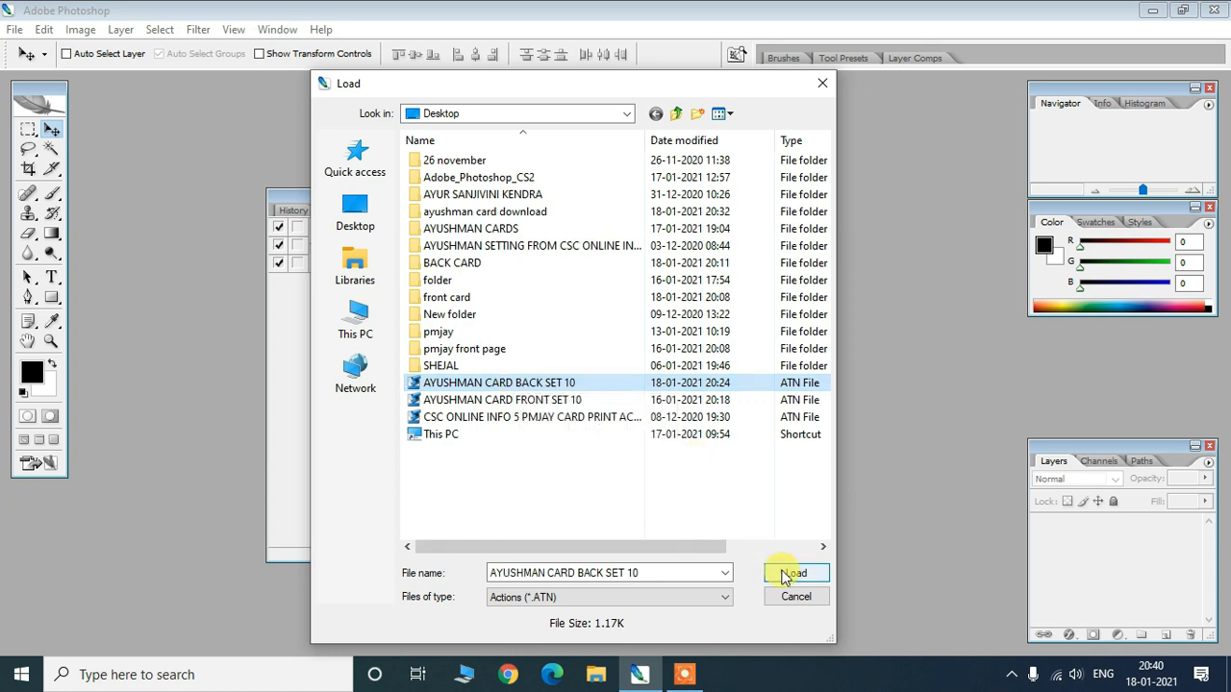
left_click(794, 573)
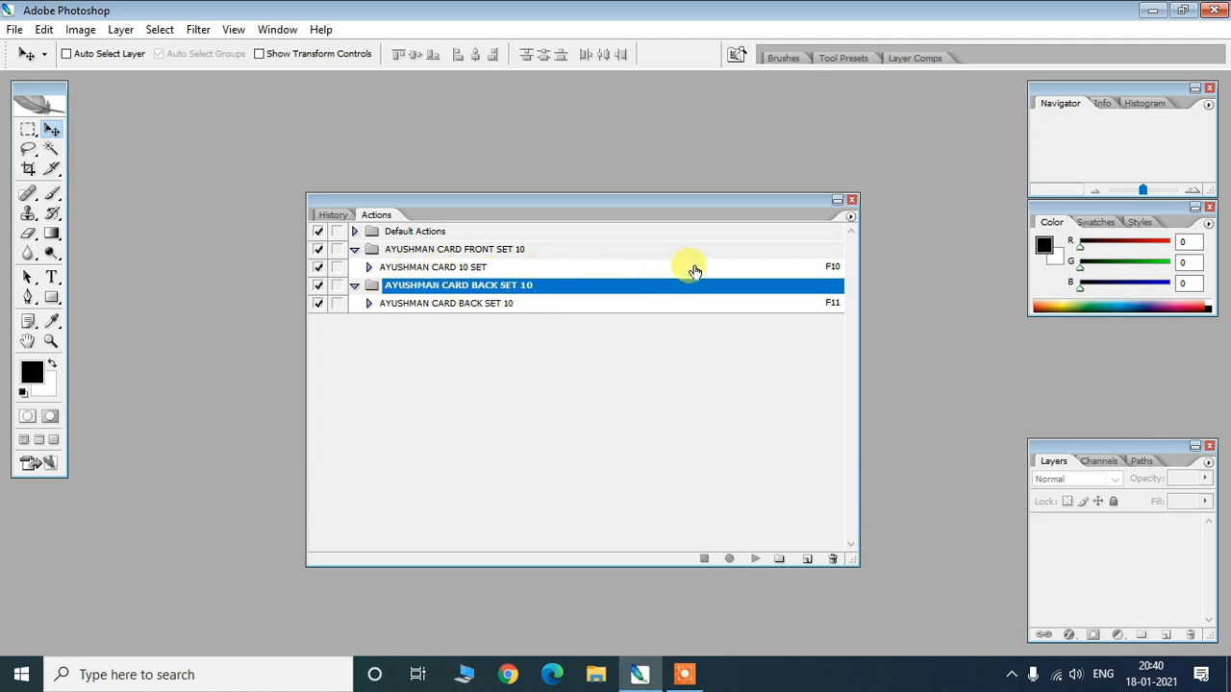
left_click(830, 269)
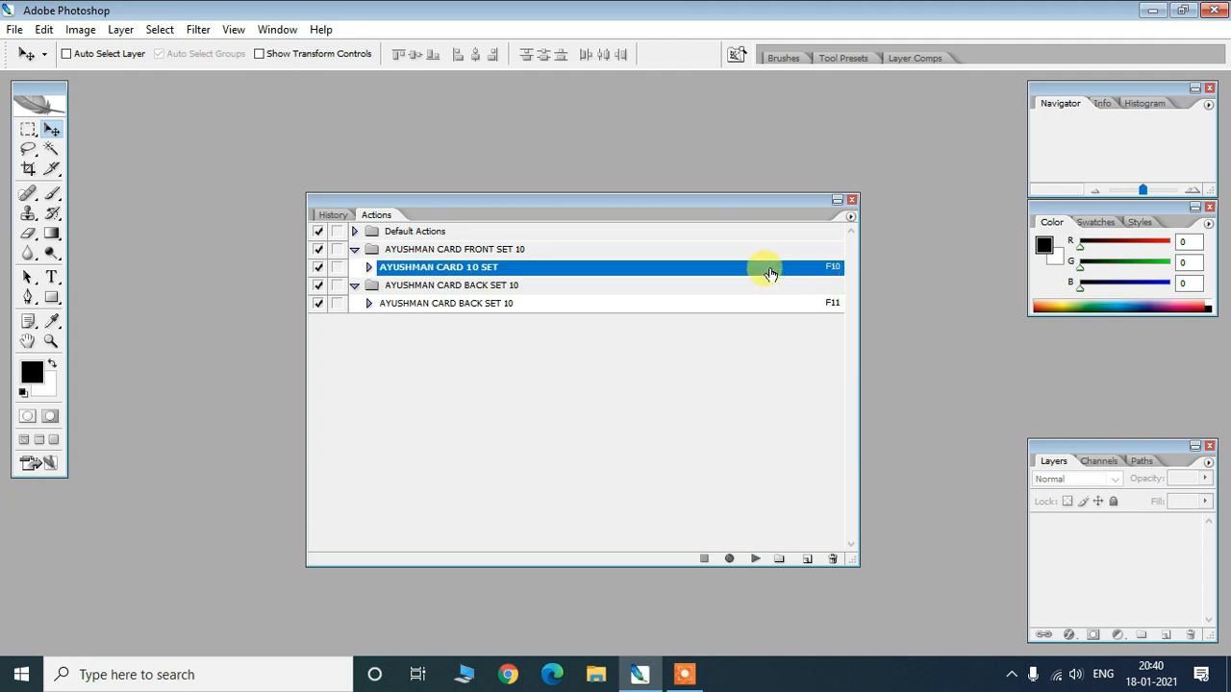
left_click(405, 306)
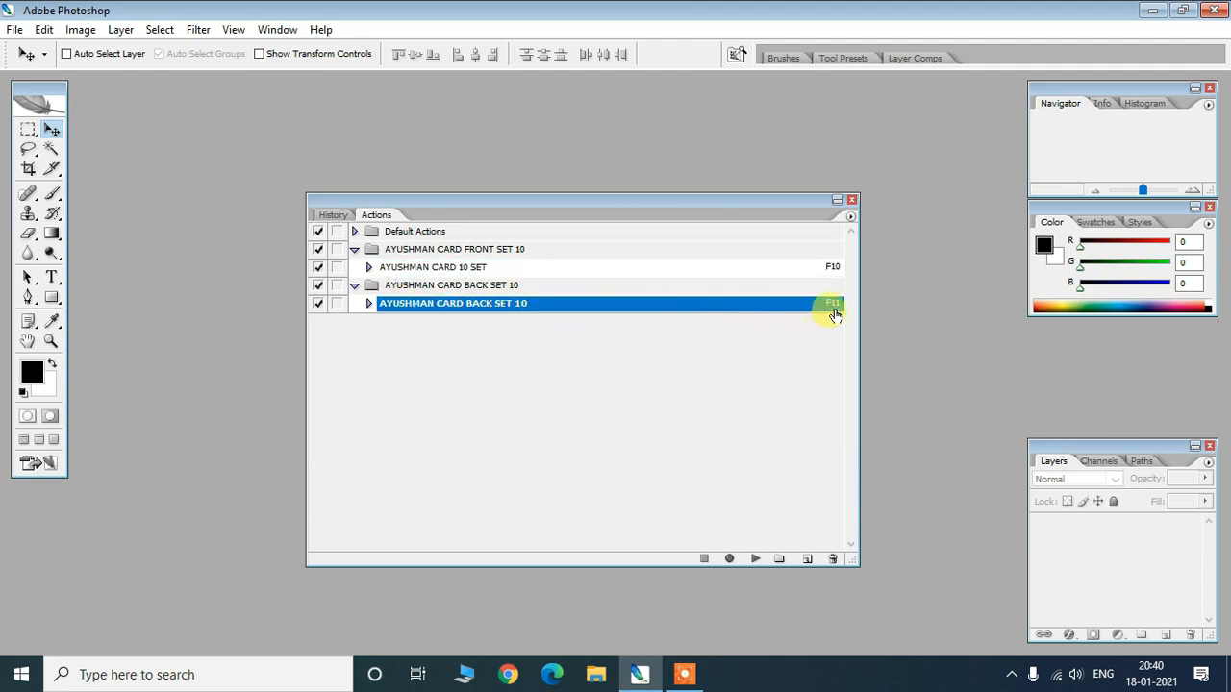
- Shorten, narrow and move the Actions panel right, then minimize Photoshop
left_click_drag(664, 198, 640, 172)
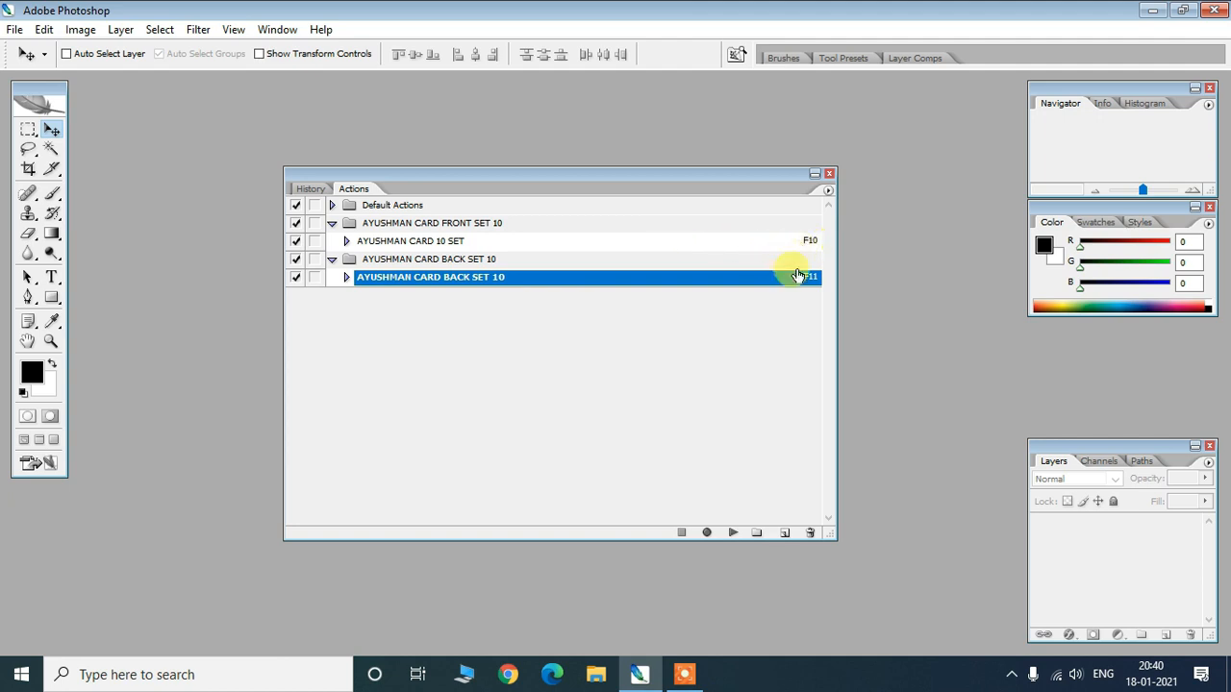
left_click_drag(584, 173, 628, 196)
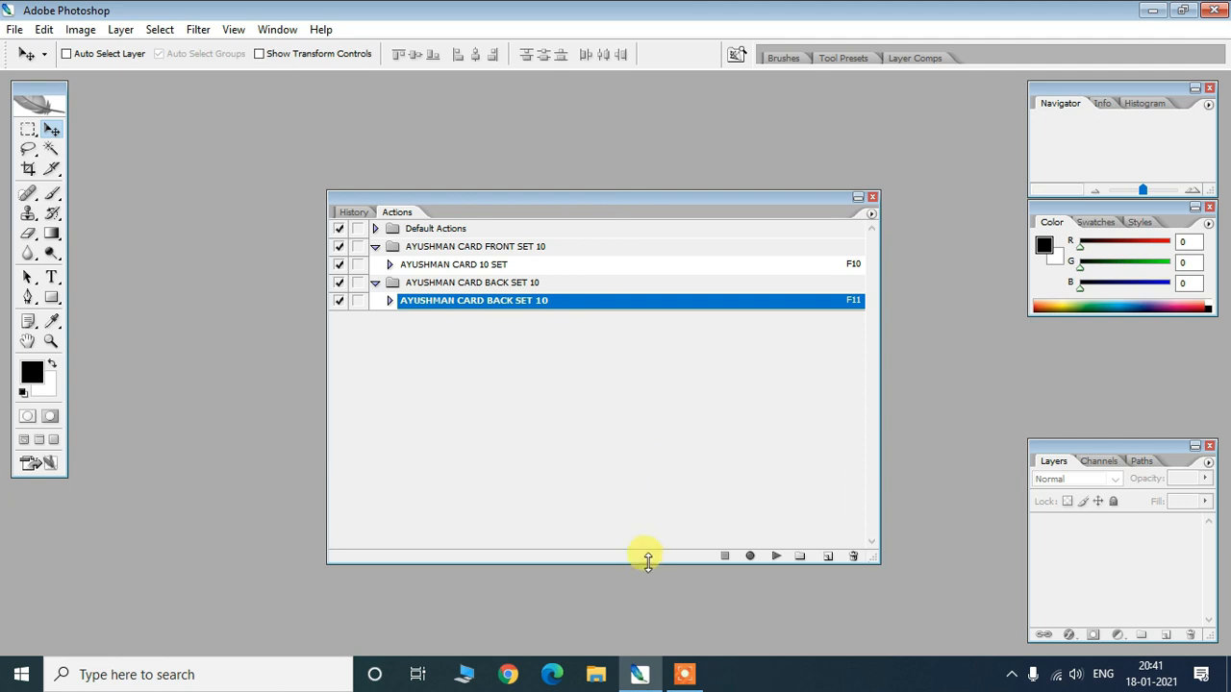
left_click_drag(648, 541, 651, 402)
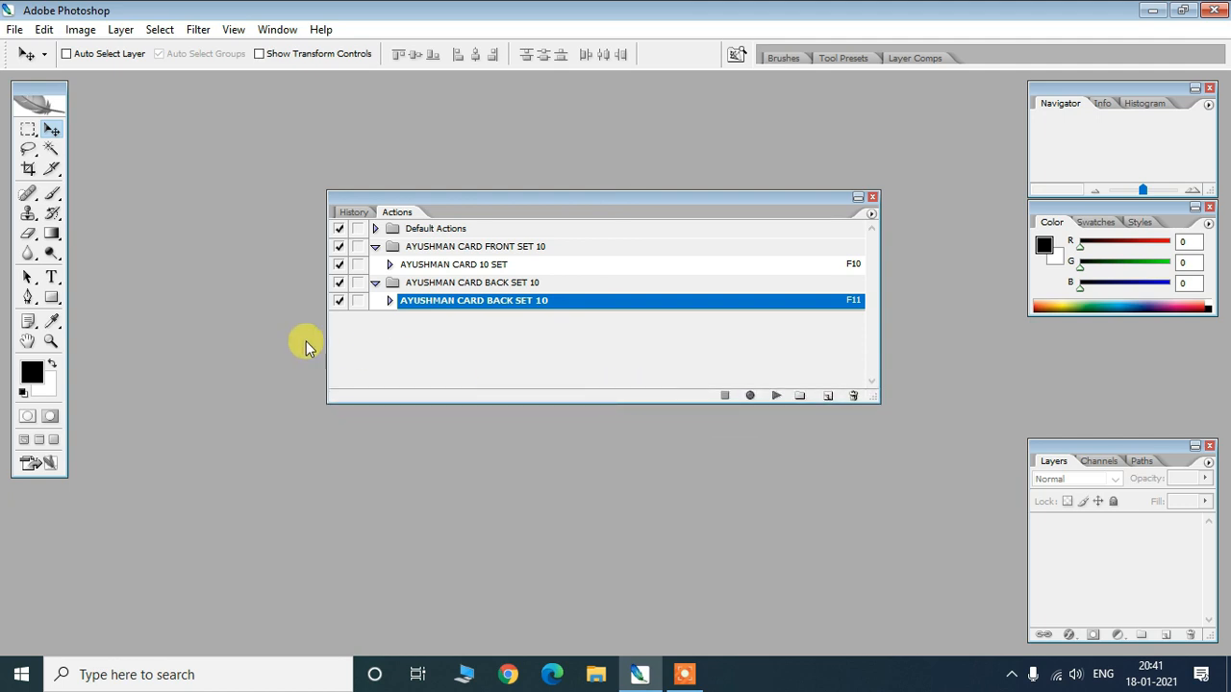
left_click_drag(327, 337, 494, 338)
left_click_drag(606, 198, 829, 224)
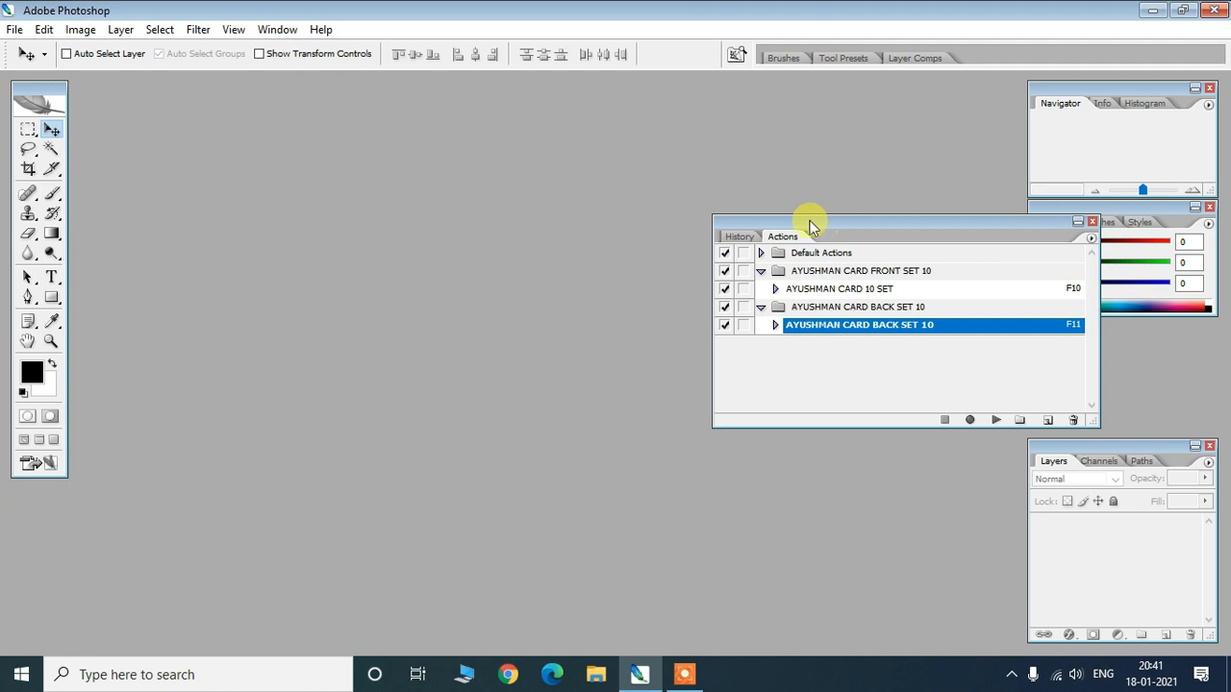
left_click(1152, 9)
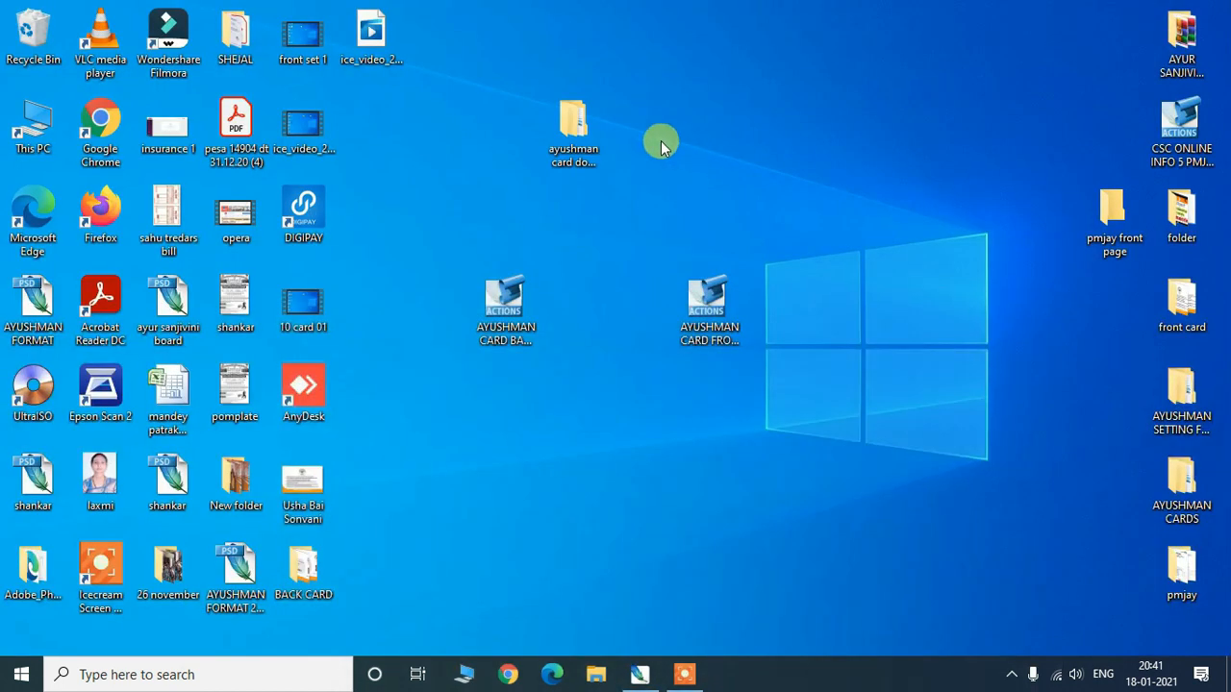
- Open ayushman card download, look over CARDS, folder - 1 and folder -2, then close it
double_click(572, 121)
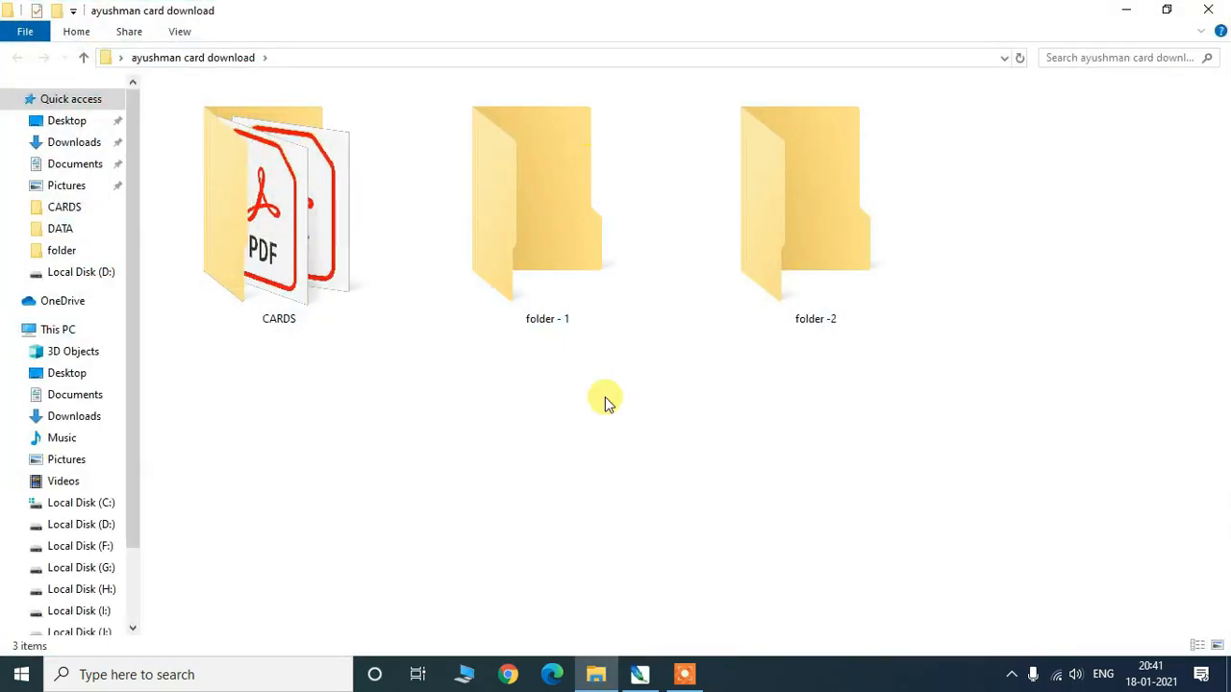
left_click_drag(224, 366, 962, 202)
left_click(1044, 198)
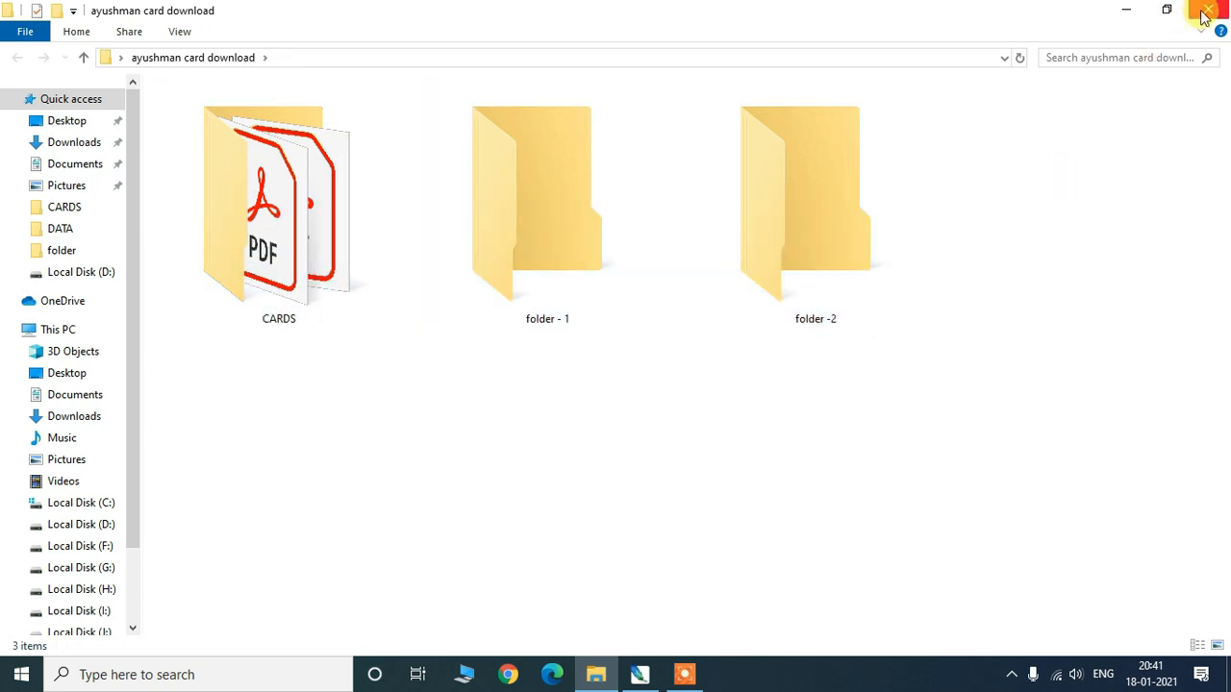
left_click(264, 252)
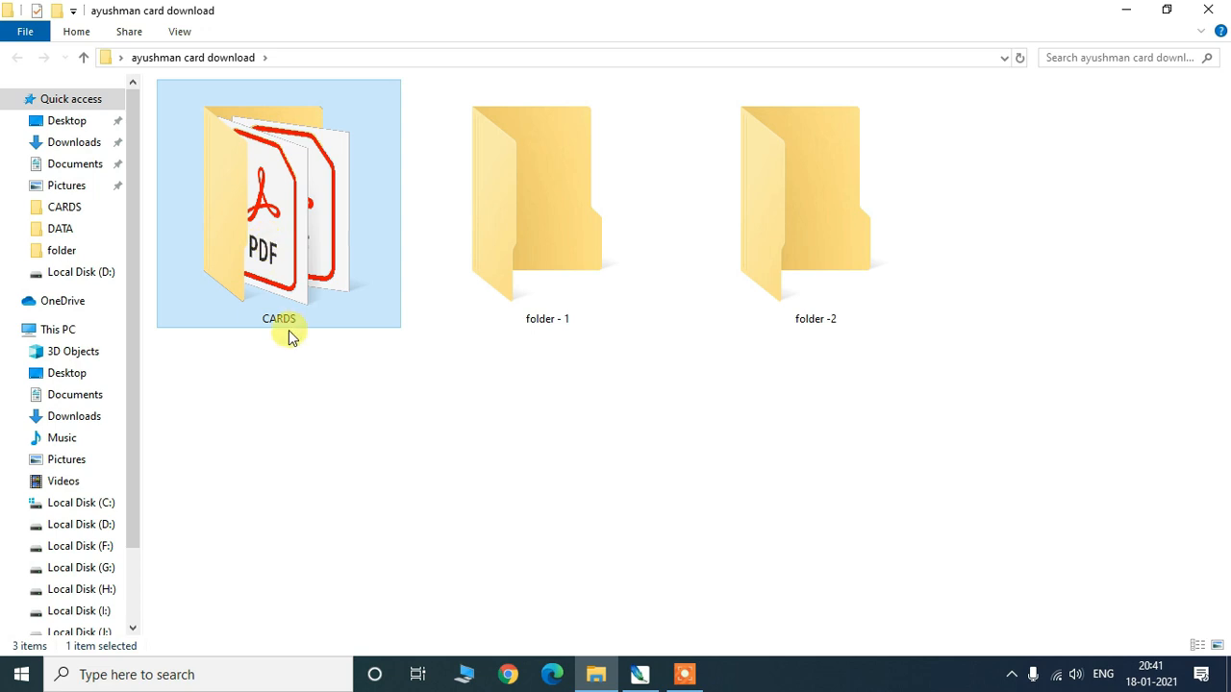
left_click(552, 313)
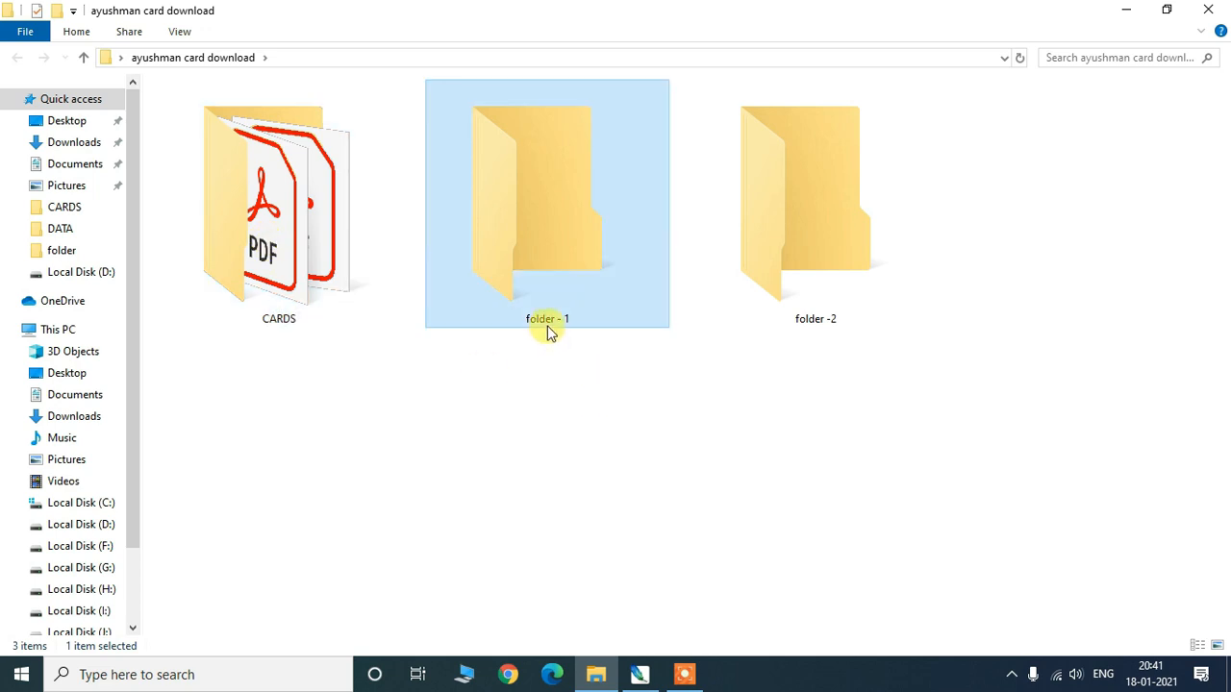
left_click(814, 235)
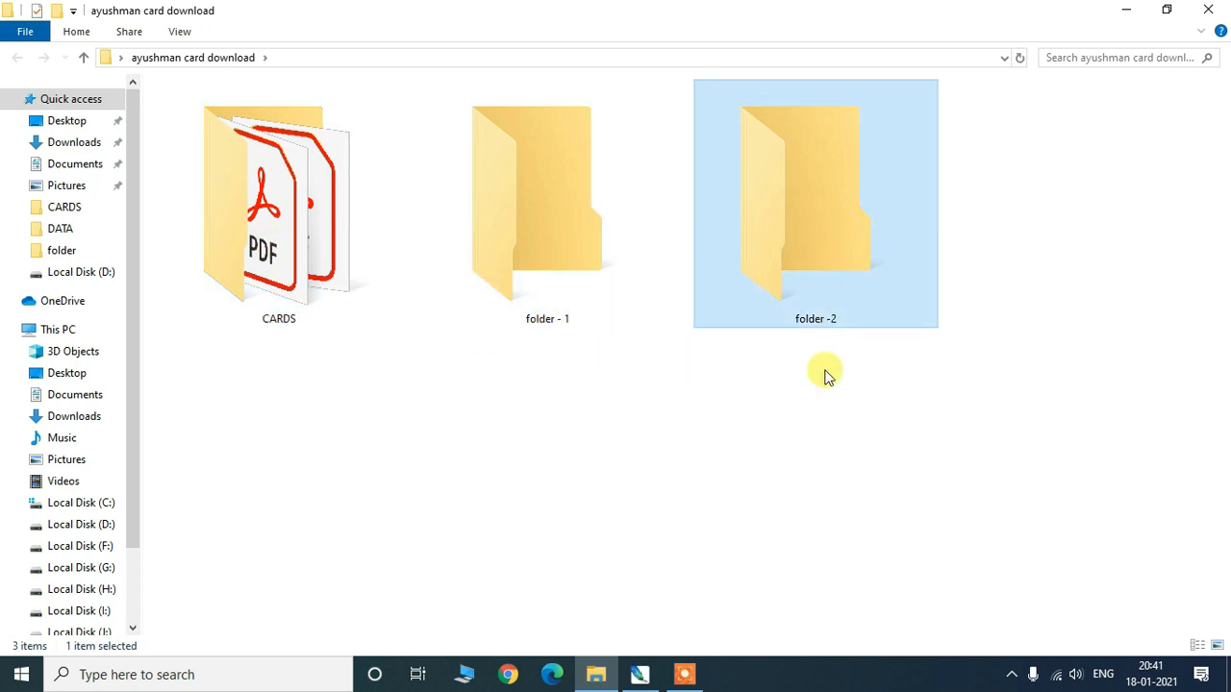
left_click(708, 372)
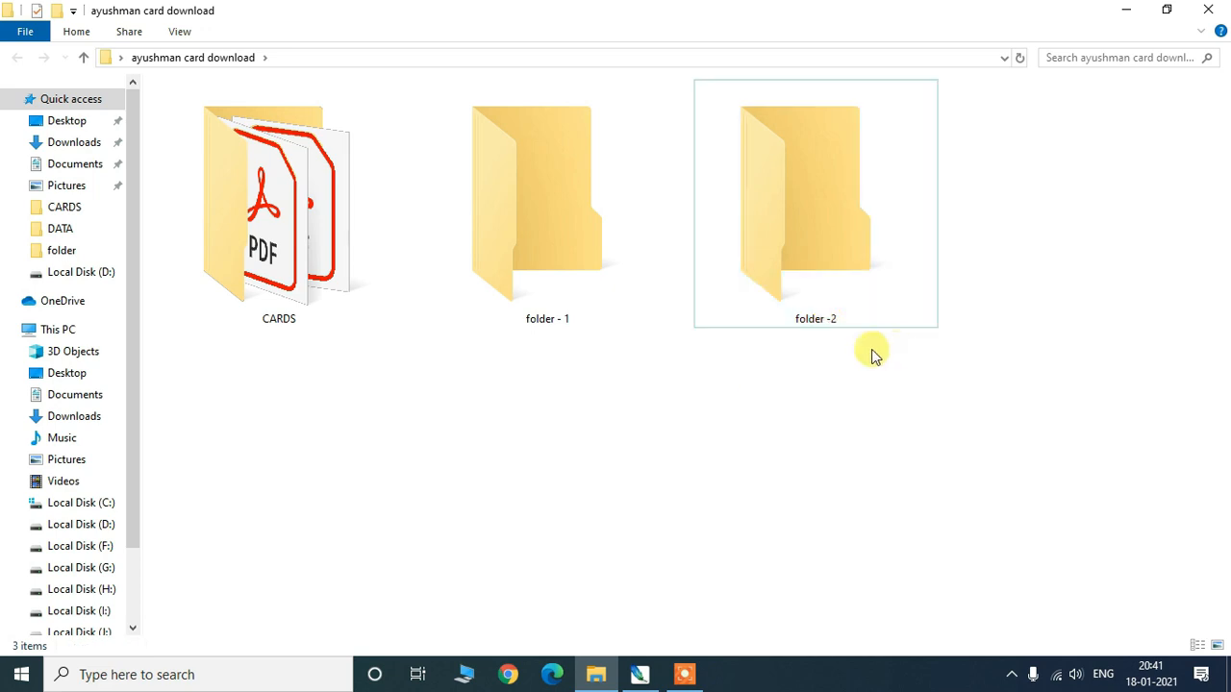
left_click(1218, 9)
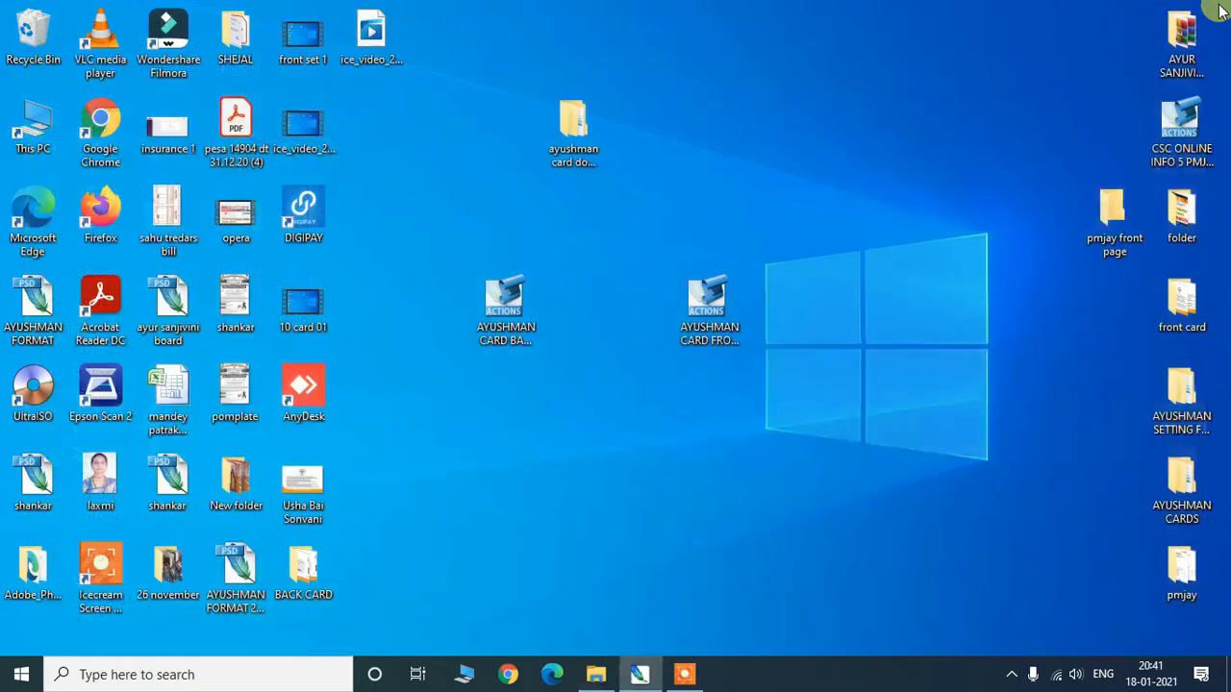
- Refresh the desktop and bring Photoshop back to the front
right_click(612, 227)
left_click(639, 279)
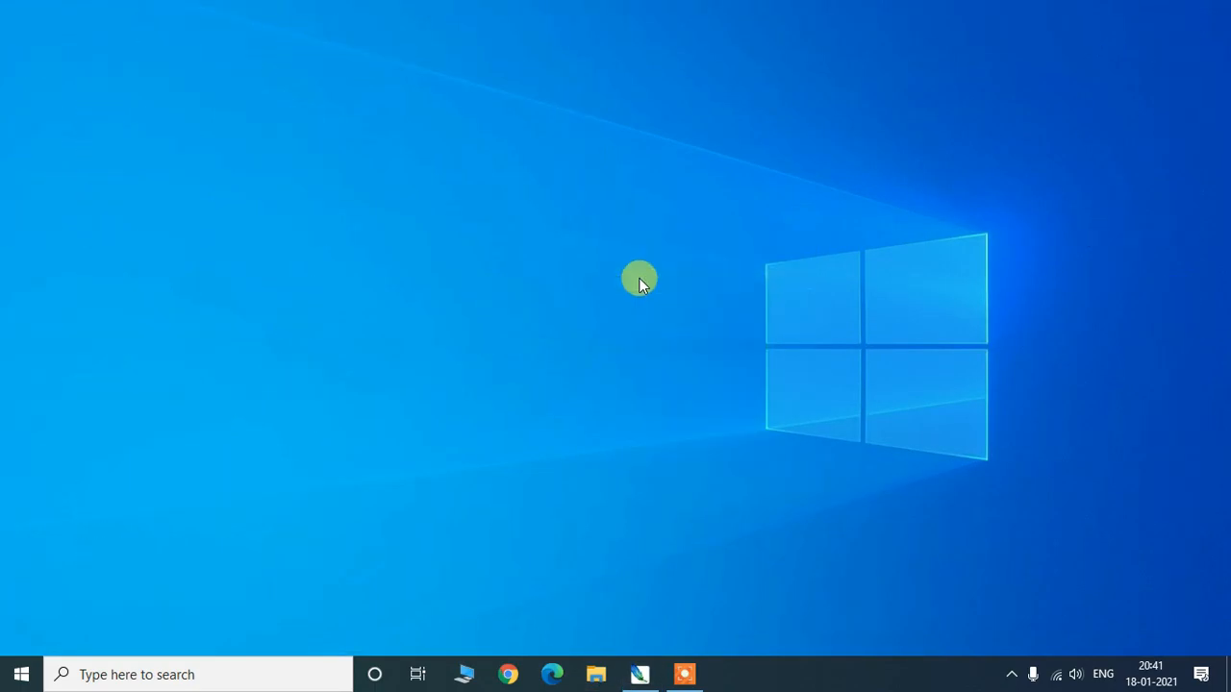
left_click(637, 674)
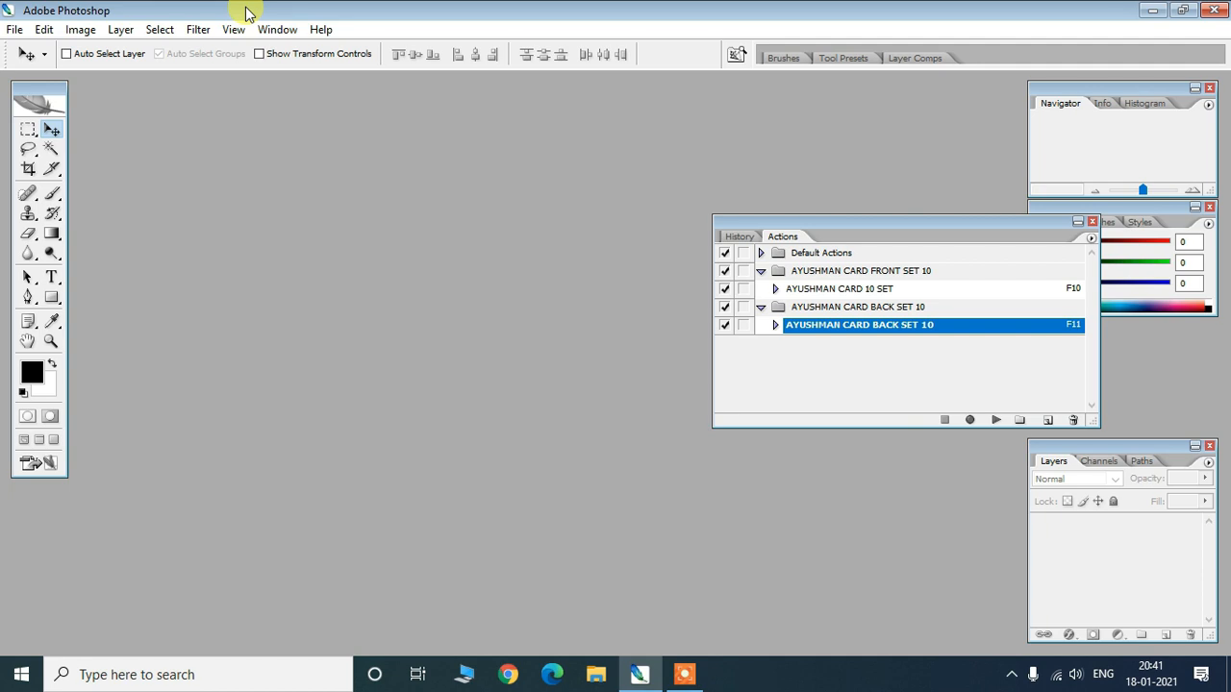
- Shift the Actions panel further right and open File > Automate
left_click_drag(810, 221, 927, 224)
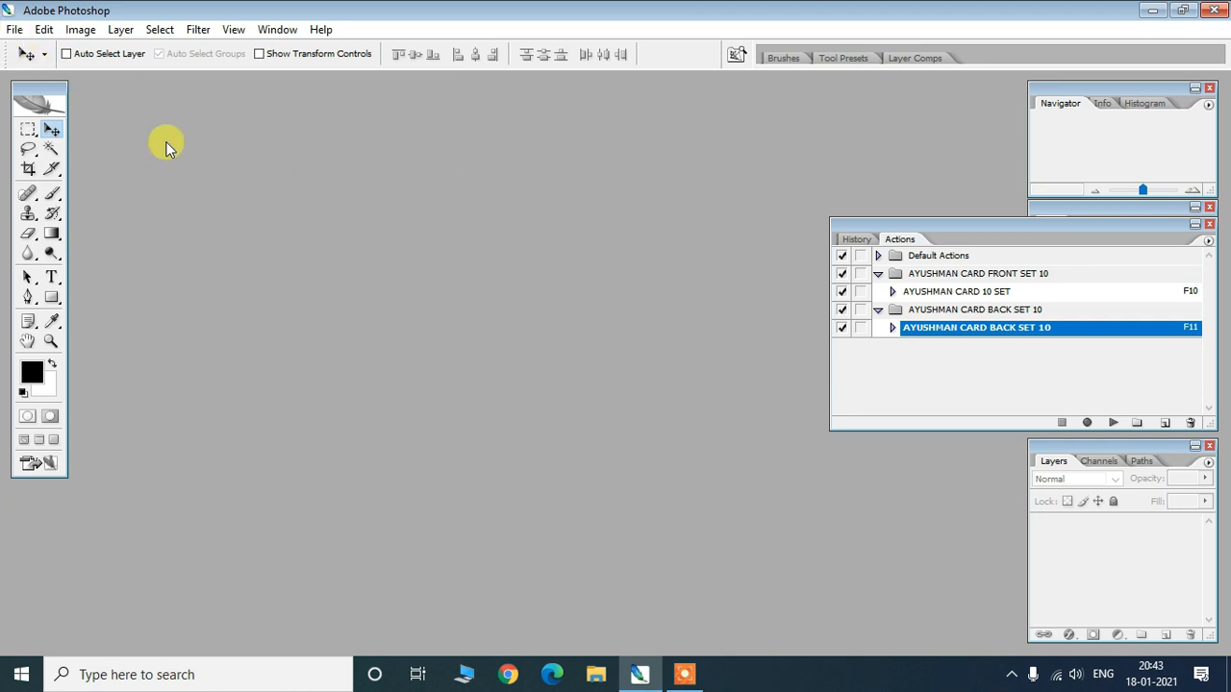
left_click(14, 30)
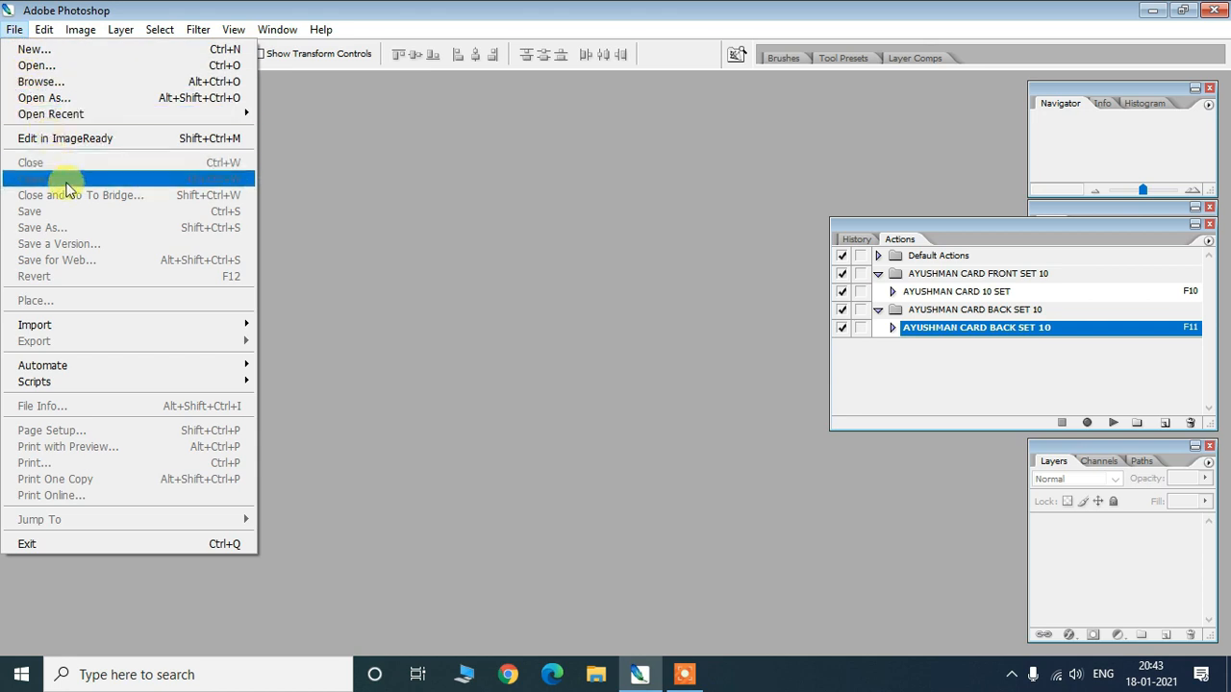
mouse_move(83, 366)
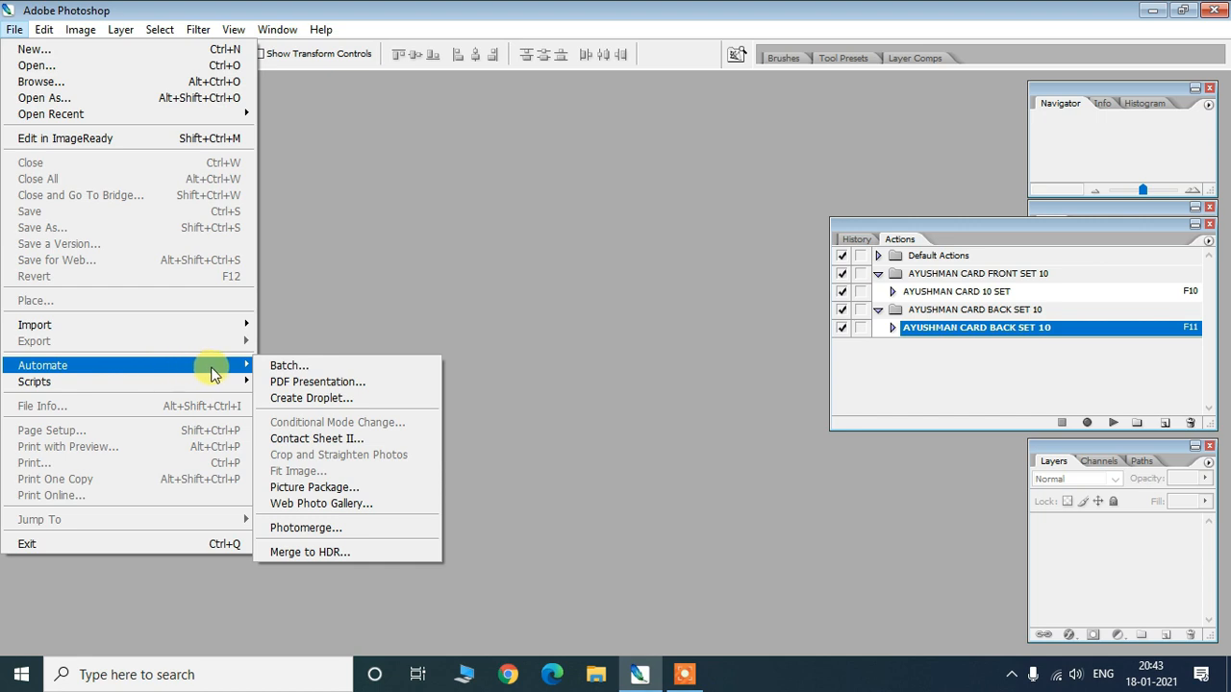
- Open Batch and have it play AYUSHMAN CARD 10 SET from AYUSHMAN CARD FRONT SET 10
left_click(308, 366)
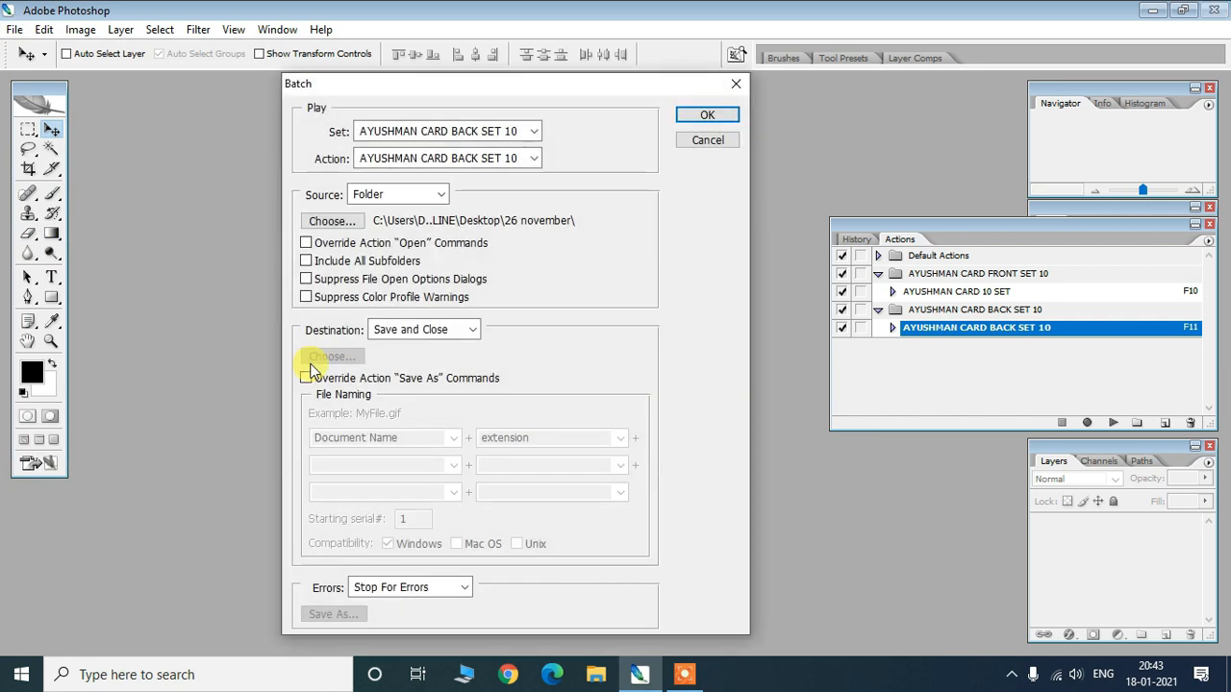
left_click_drag(443, 81, 378, 89)
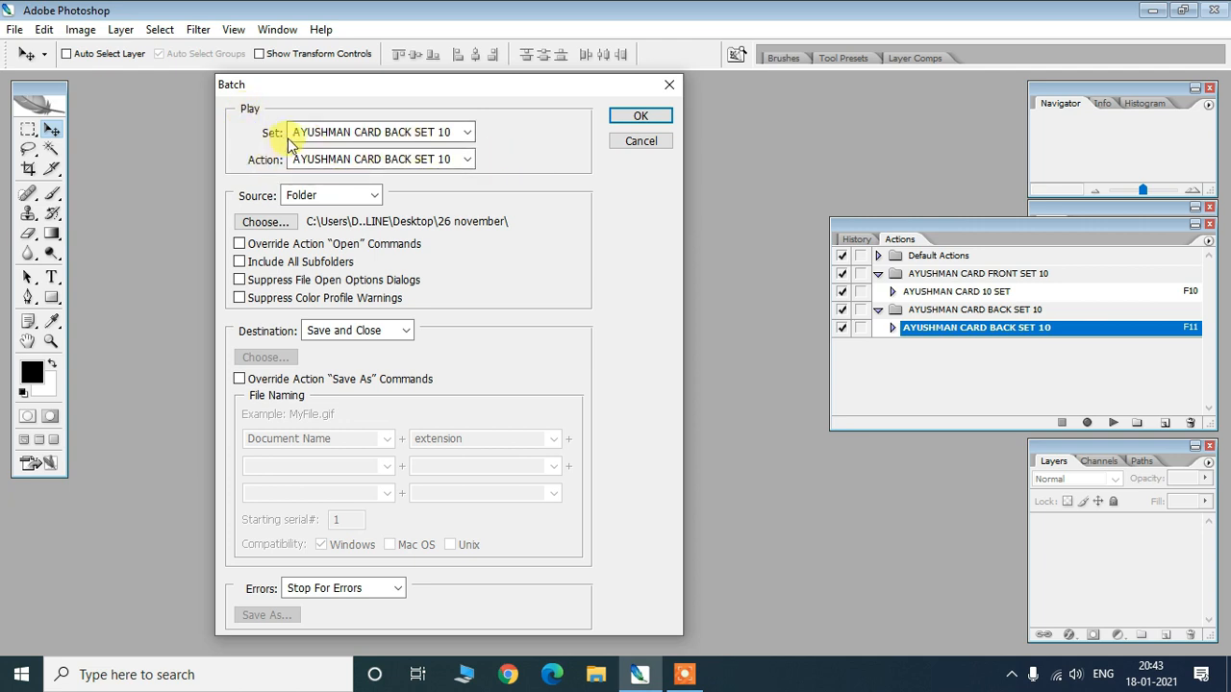
left_click(468, 133)
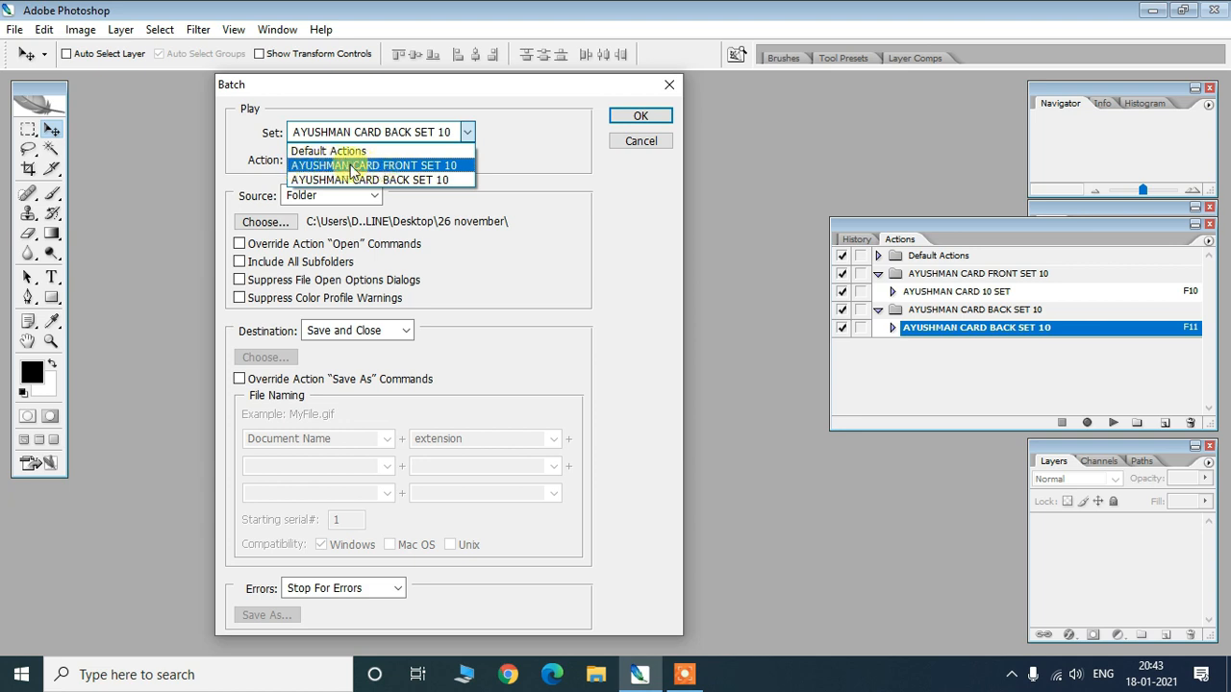
left_click(428, 166)
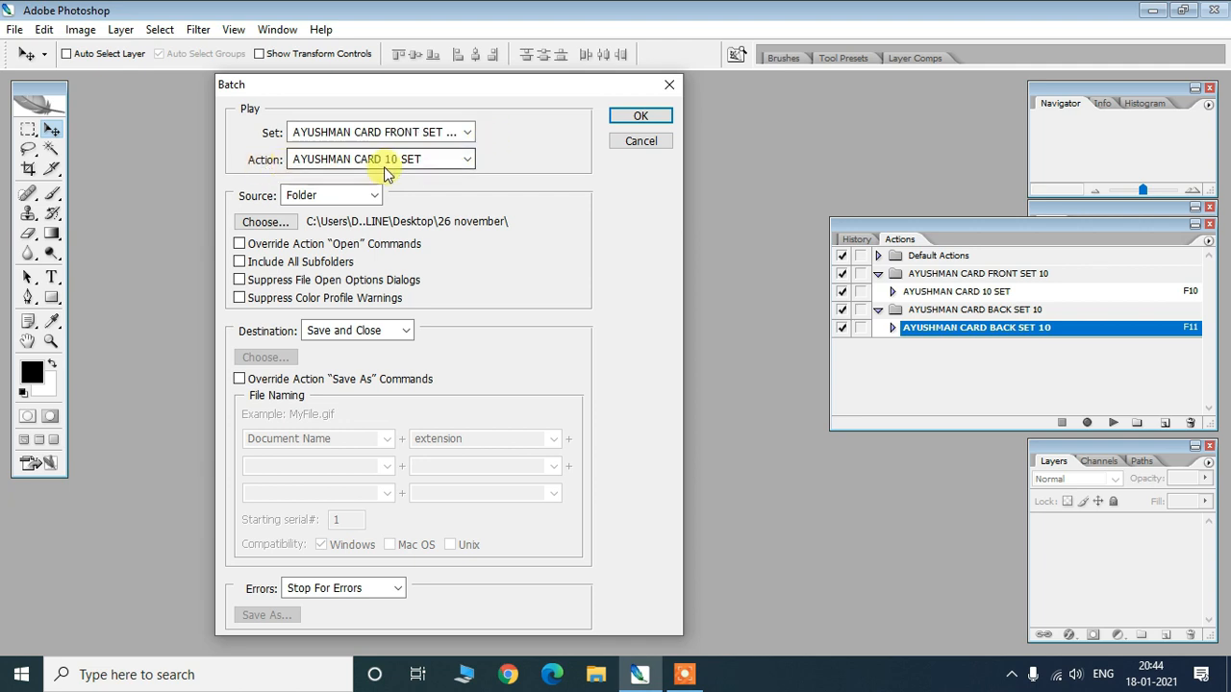
left_click(452, 164)
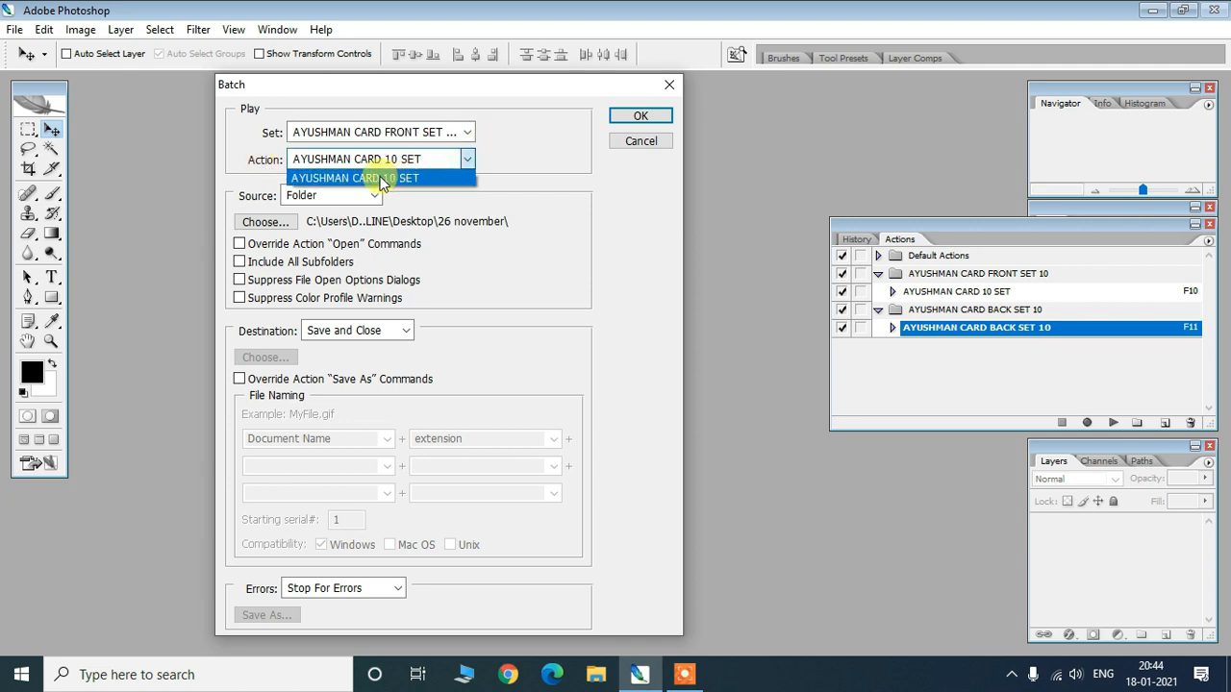
left_click(409, 177)
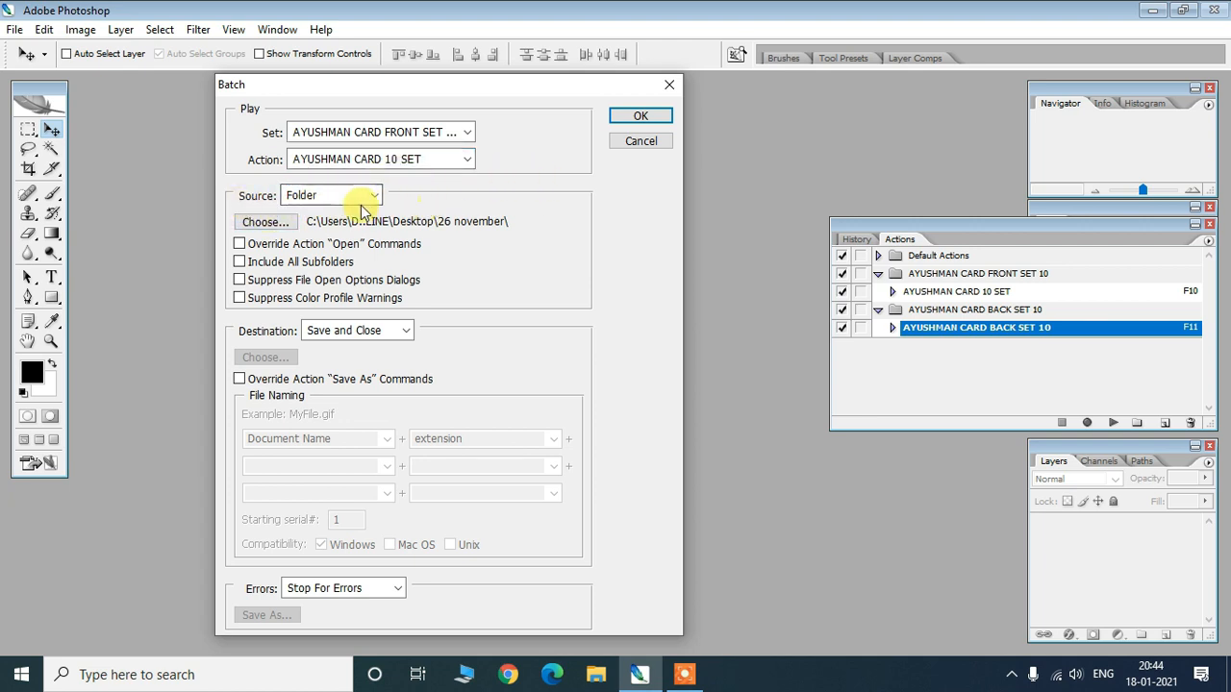
- Set the batch Source to Folder and start choosing the source folder
left_click(344, 198)
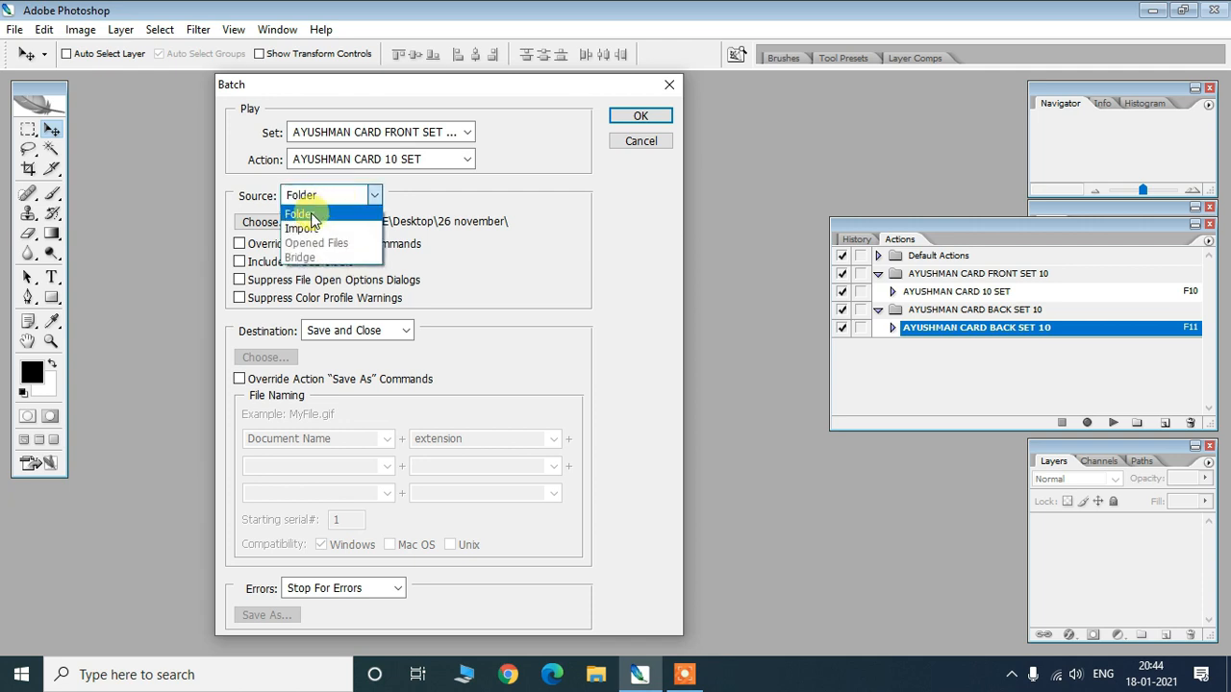
left_click(303, 213)
left_click(497, 208)
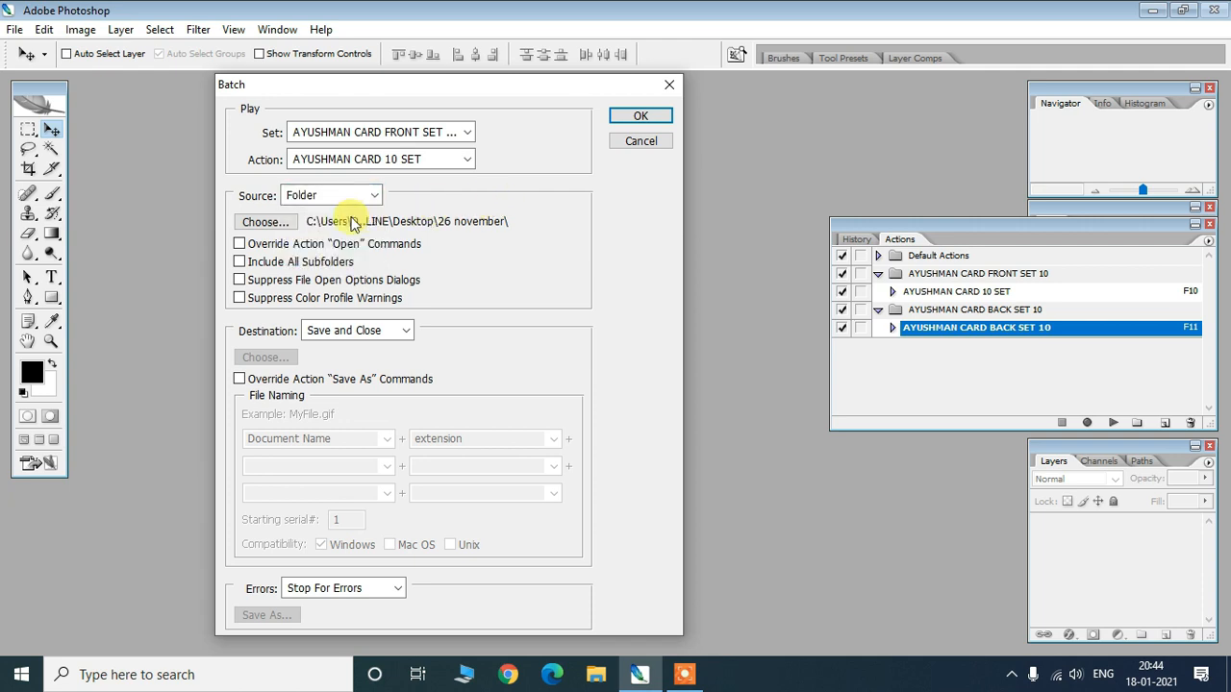
left_click(274, 222)
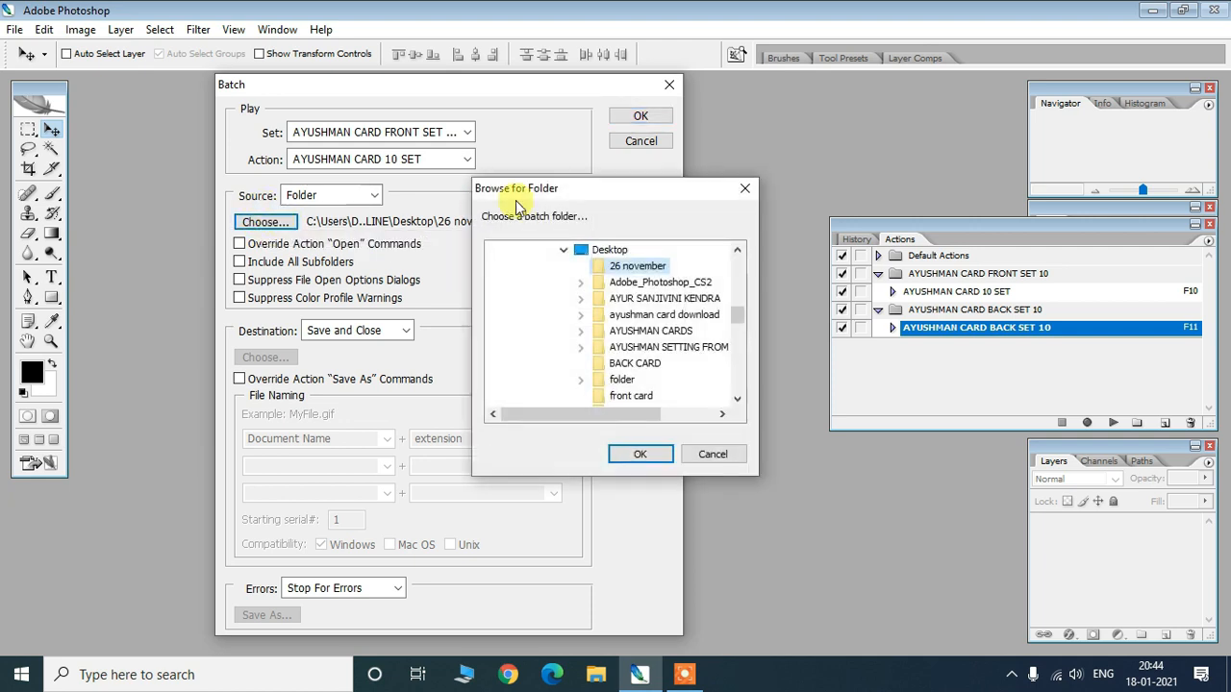
- Pick the CARDS folder inside ayushman card download on the Desktop as the batch source
left_click_drag(560, 190, 364, 145)
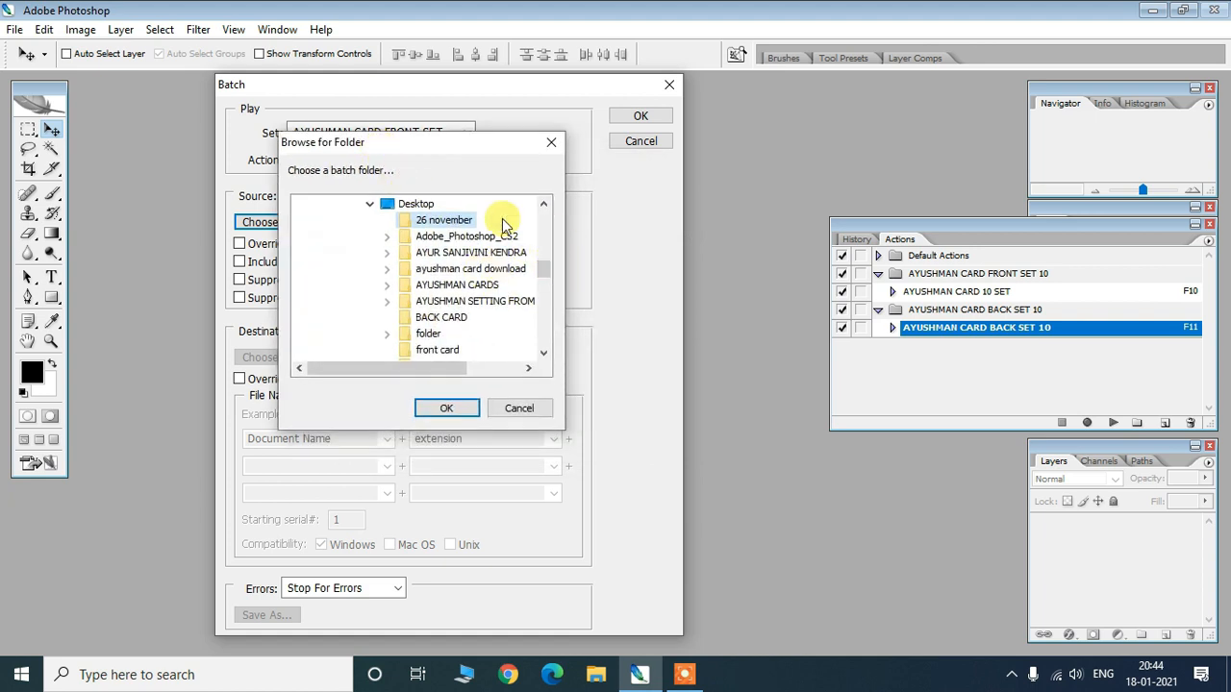
mouse_move(458, 371)
left_mouse_down()
mouse_move(475, 370)
mouse_move(439, 373)
mouse_move(448, 370)
left_mouse_up()
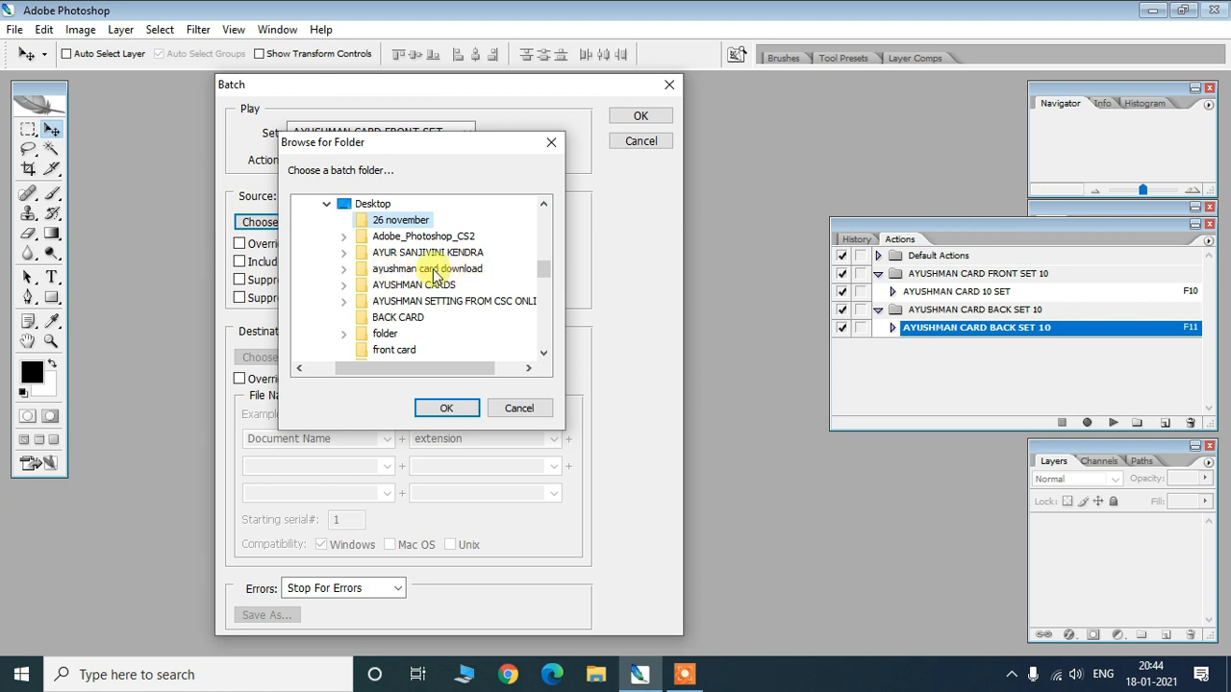
left_click(344, 269)
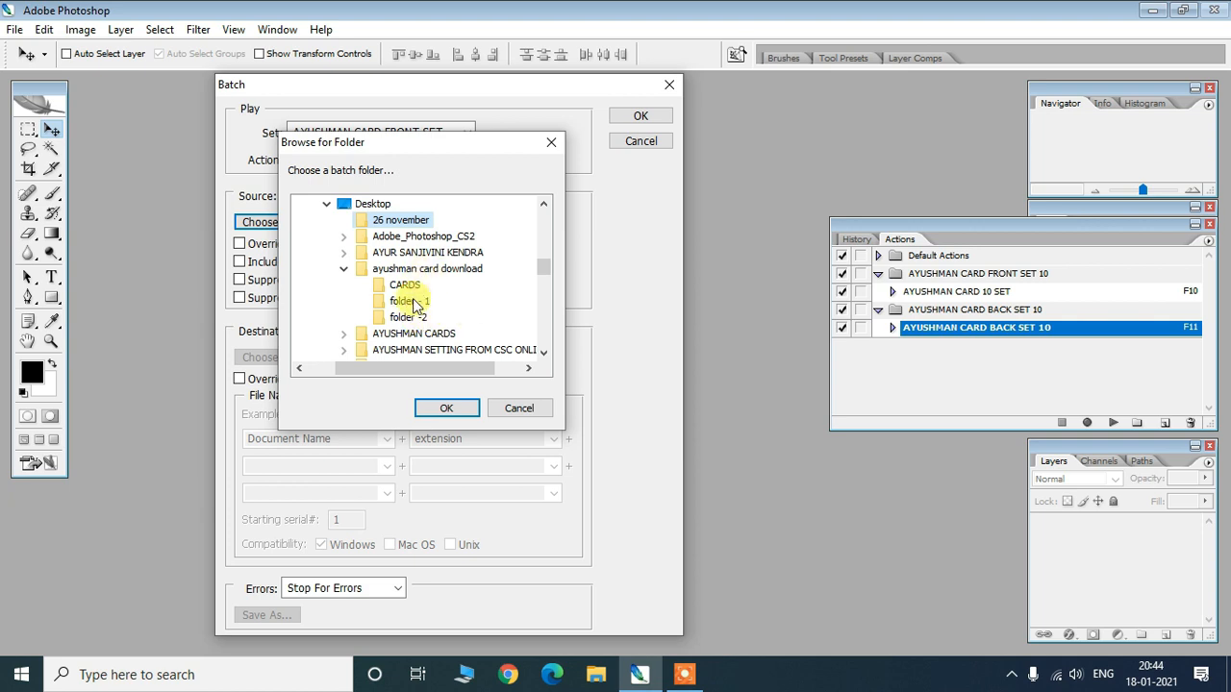
left_click_drag(385, 147, 461, 145)
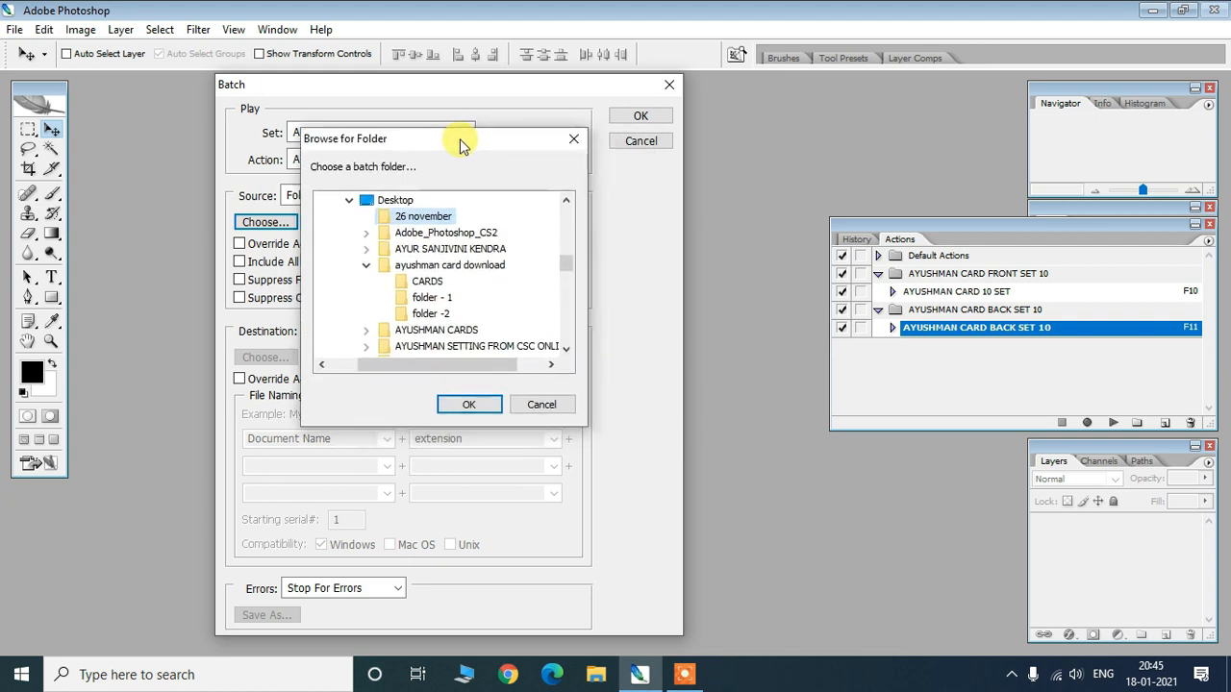
left_click(420, 286)
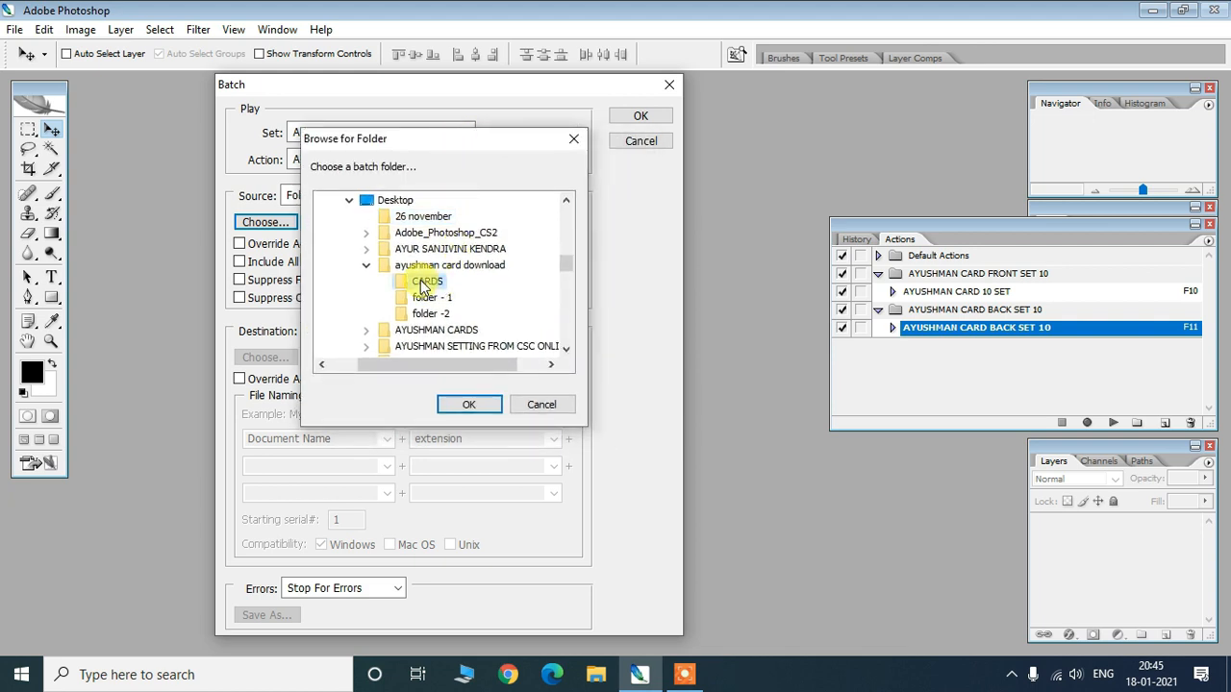
left_click_drag(447, 140, 427, 136)
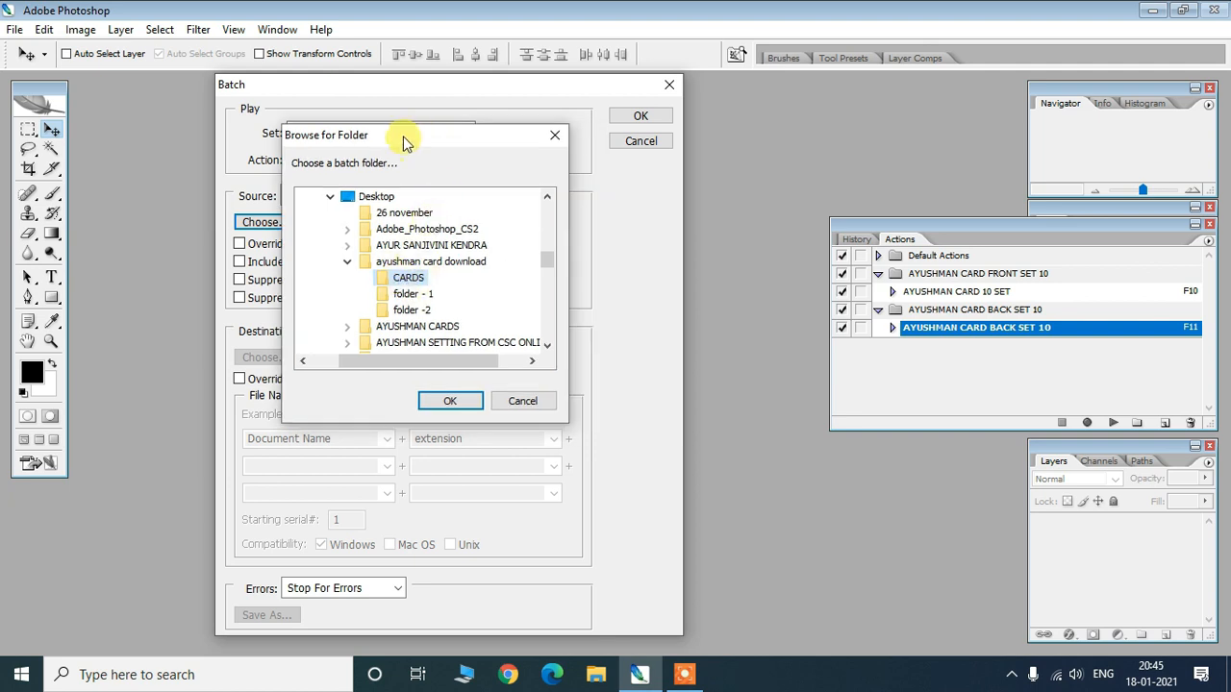
left_click_drag(407, 143, 465, 143)
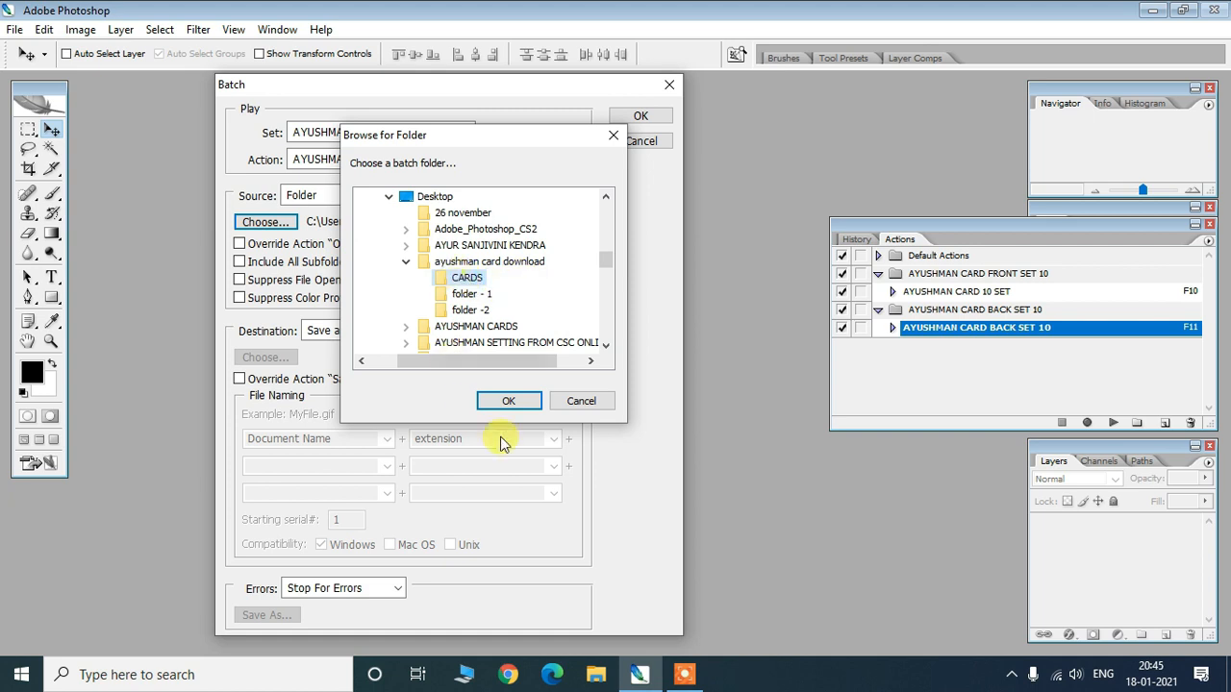
left_click(504, 402)
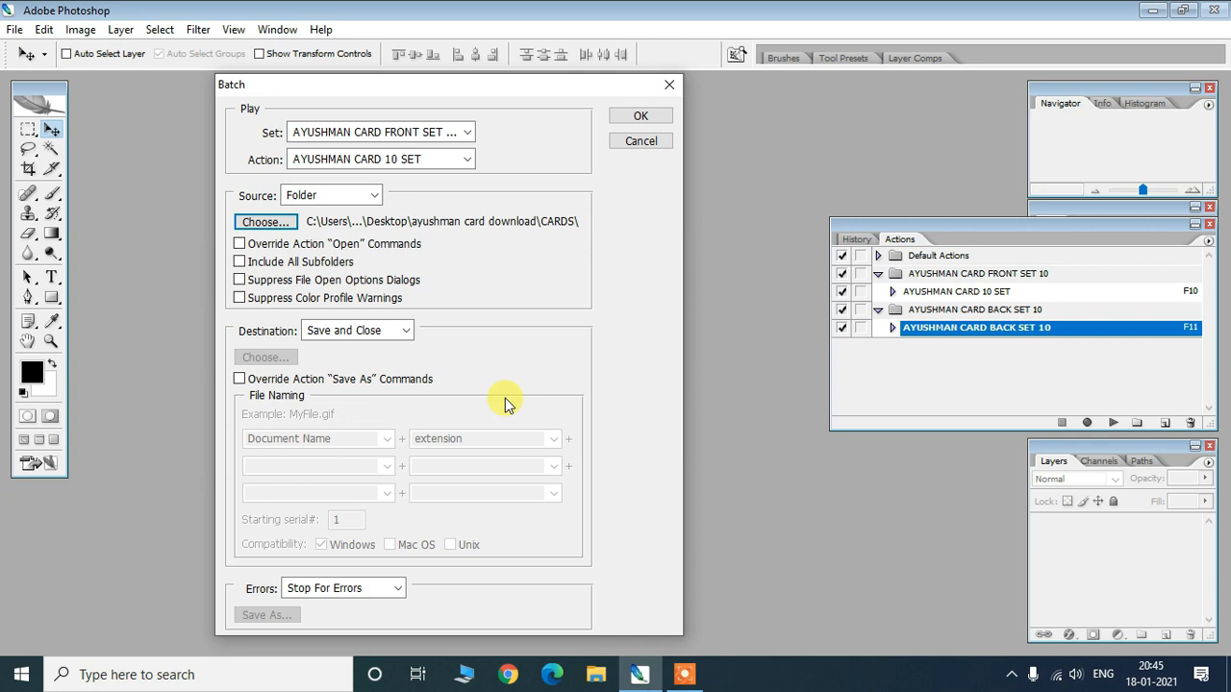
- Tick Override Action "Open" Commands, Include All Subfolders, Suppress File Open Options Dialogs and Suppress Color Profile Warnings
left_click_drag(508, 89, 544, 92)
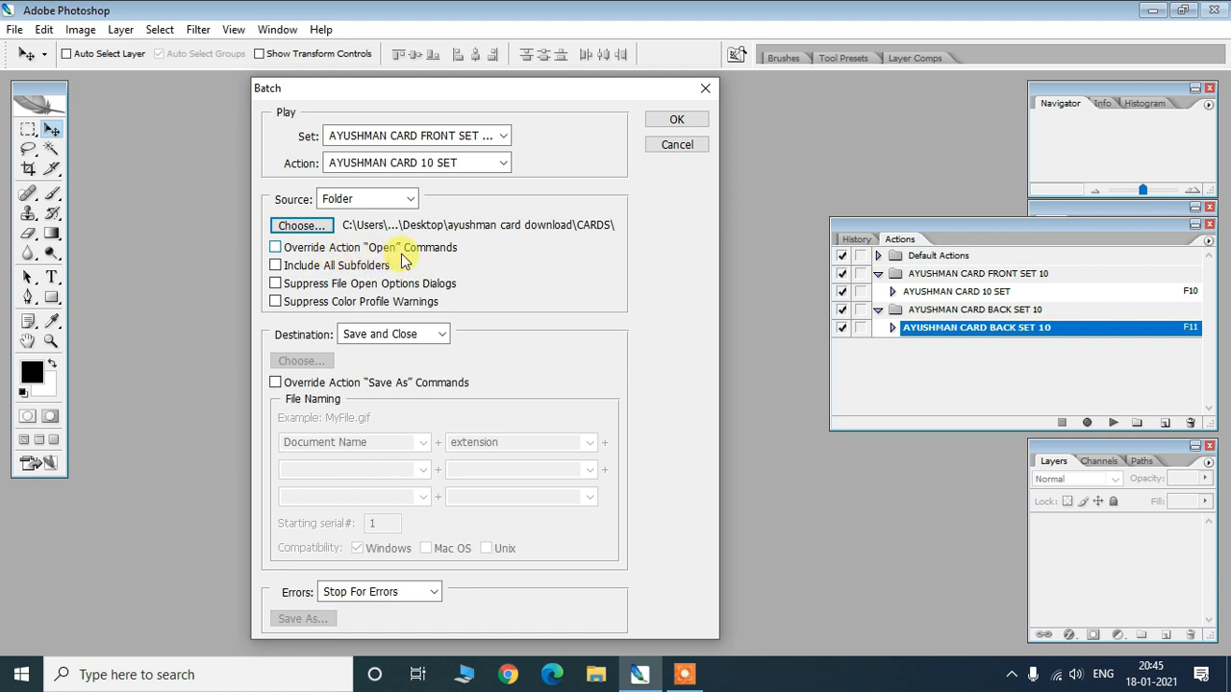
left_click(276, 248)
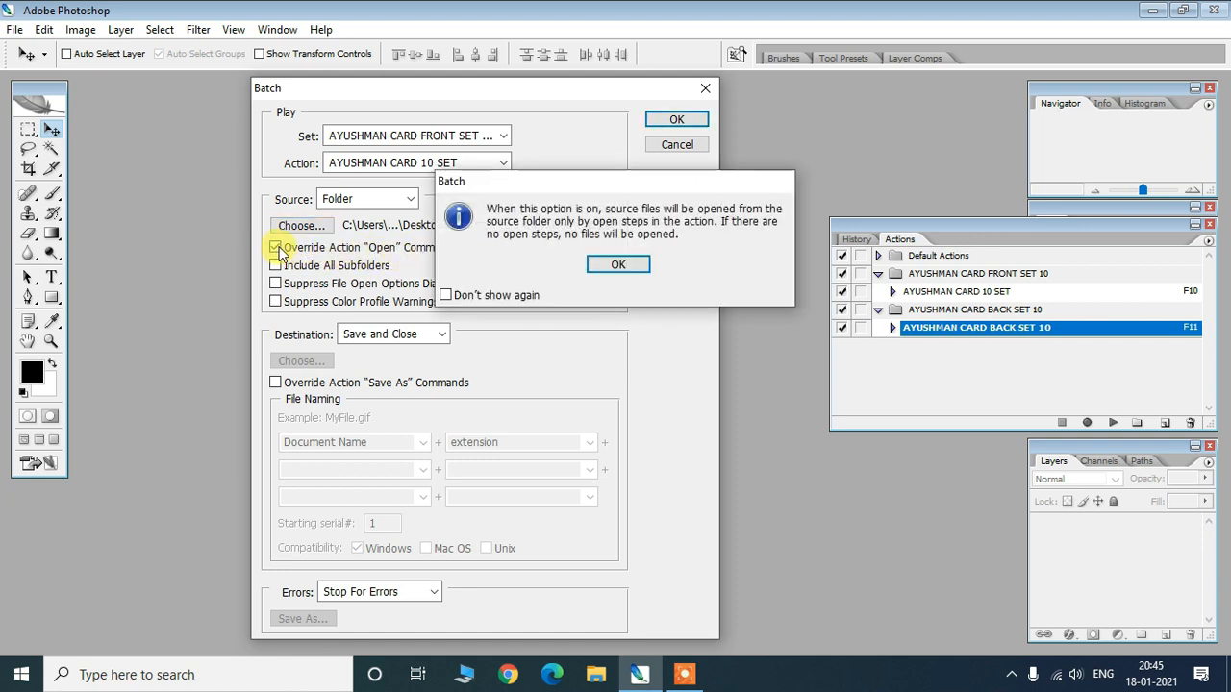
left_click_drag(543, 180, 514, 183)
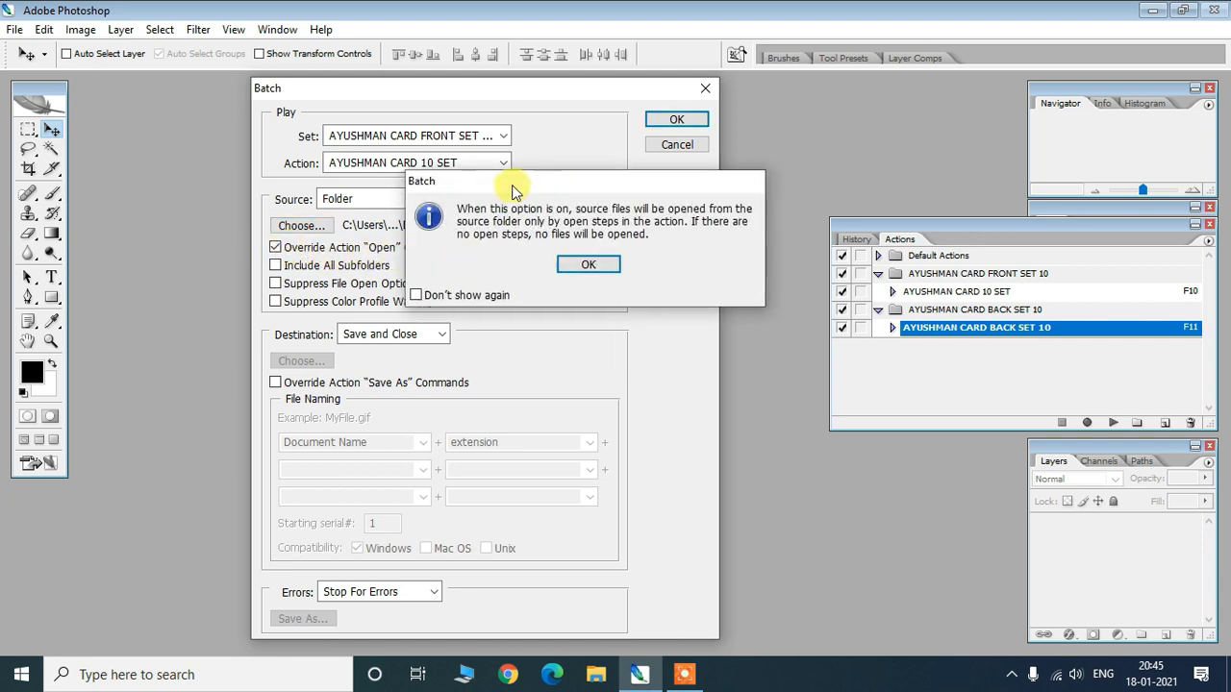
left_click(589, 265)
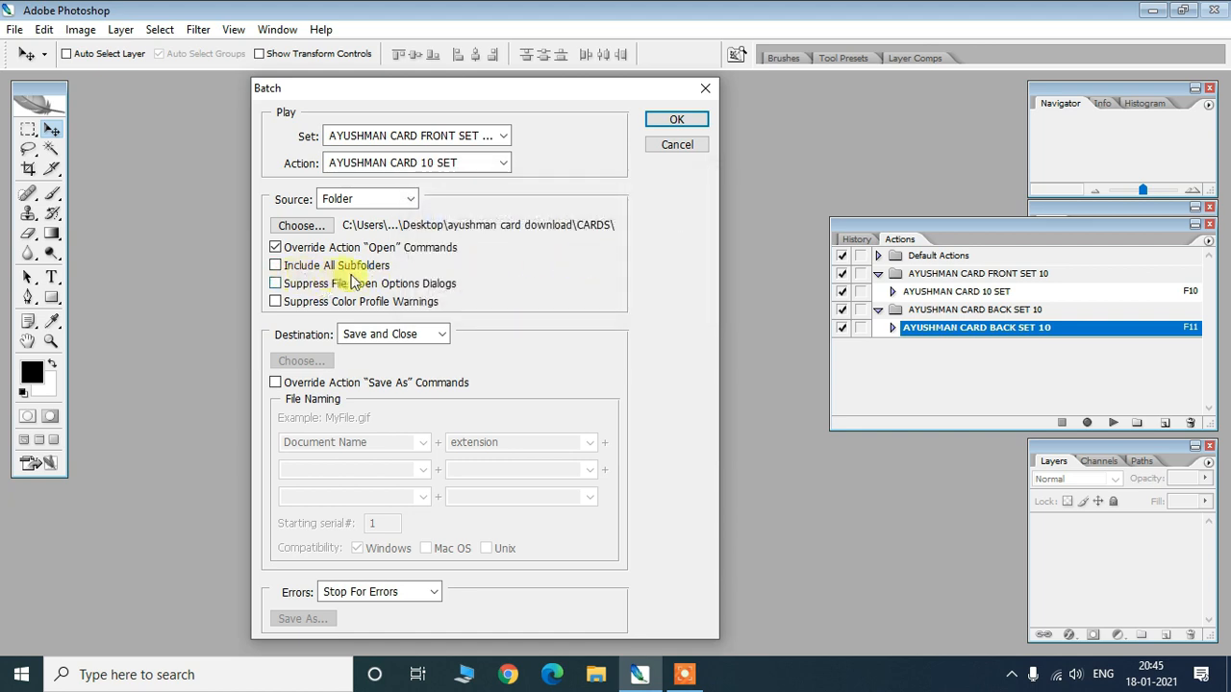
left_click(276, 265)
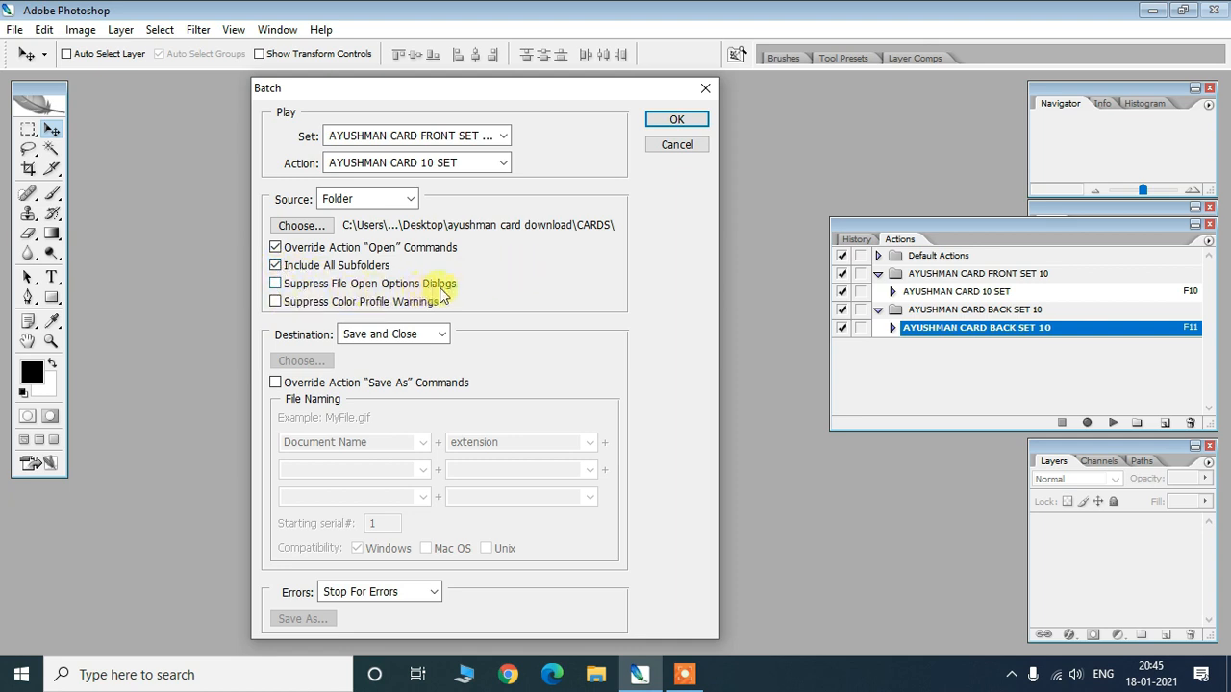
left_click(276, 284)
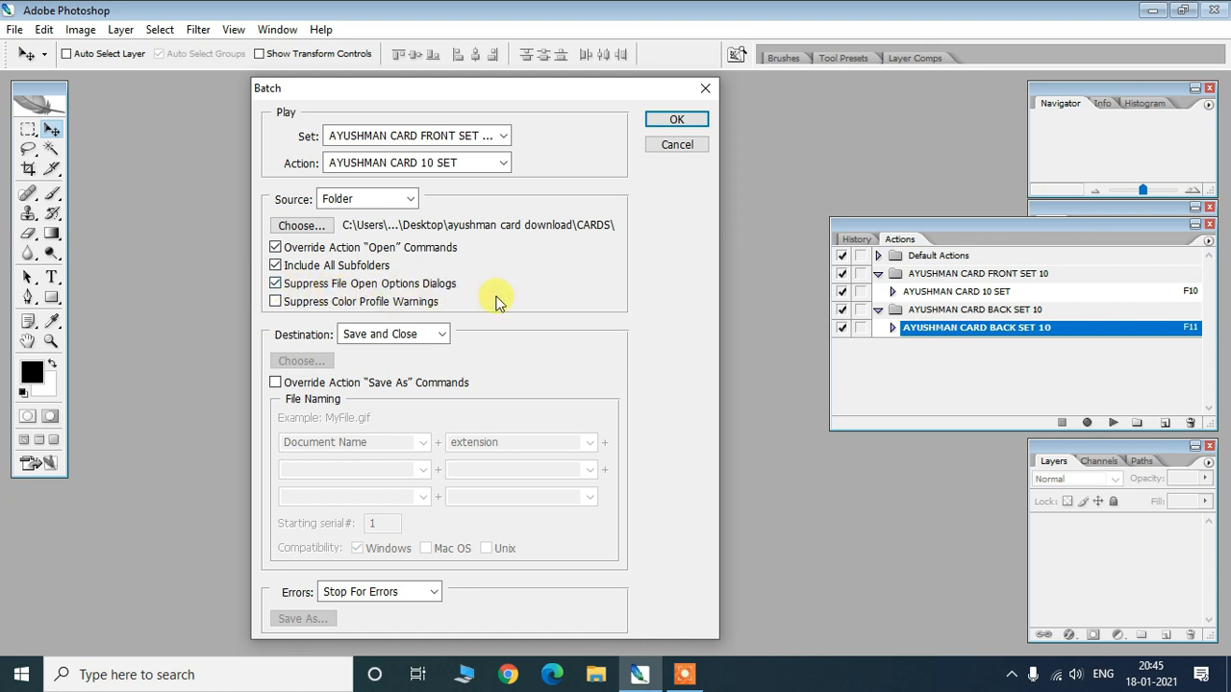
left_click(277, 302)
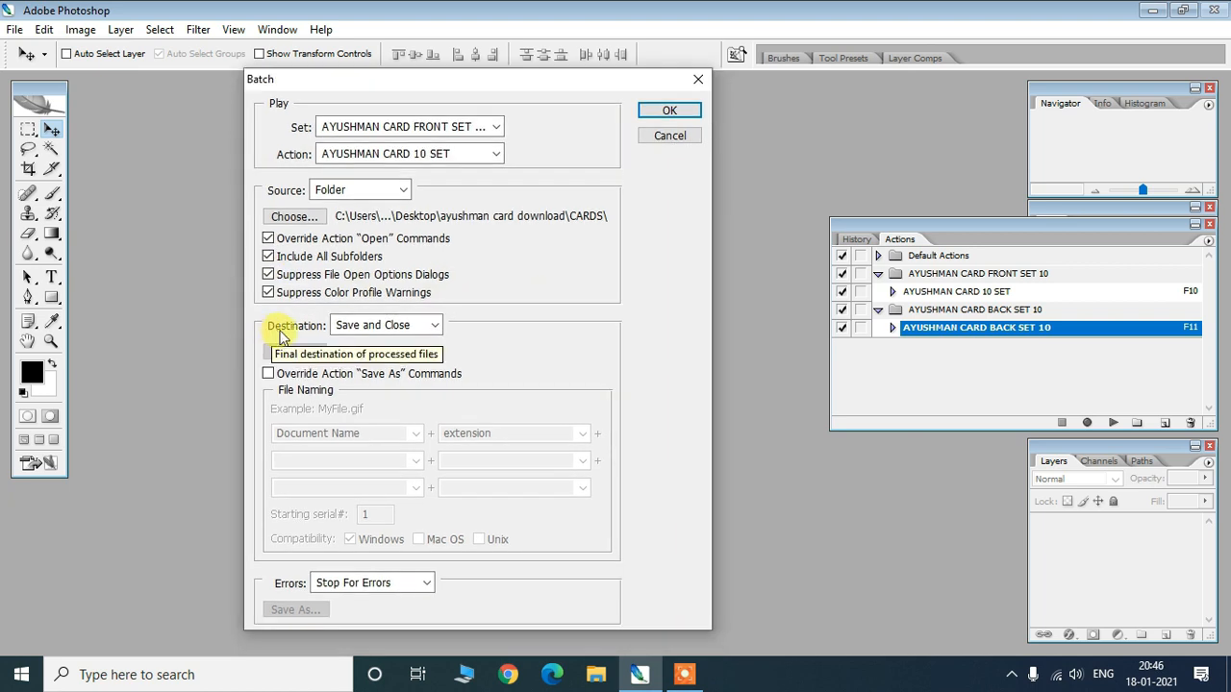
- Set the batch Destination to Folder, pointing at folder - 1 inside ayushman card download
left_click(435, 325)
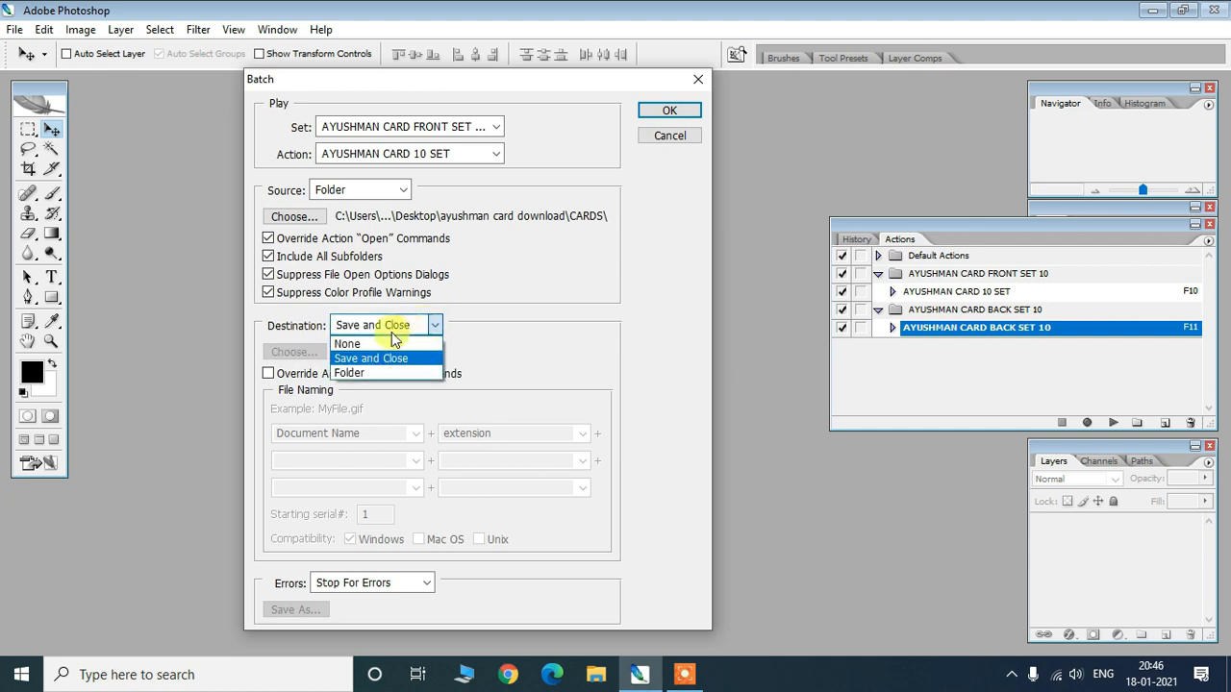
left_click(354, 375)
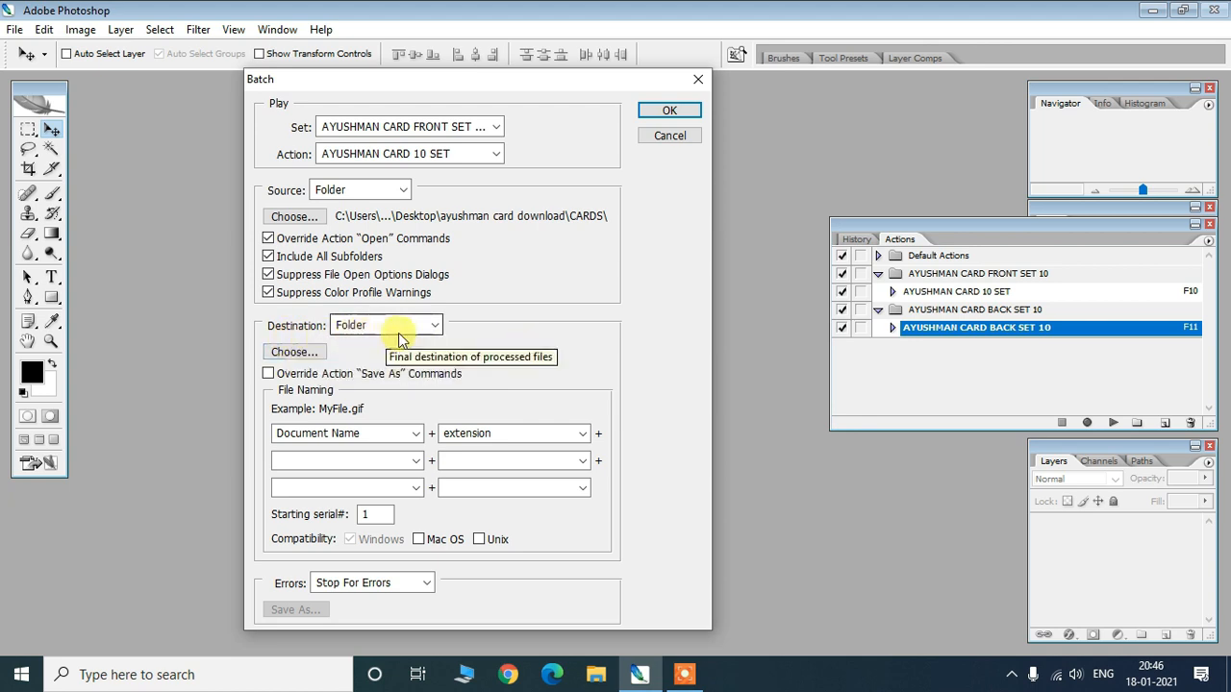
left_click(288, 354)
left_click_drag(625, 204, 432, 115)
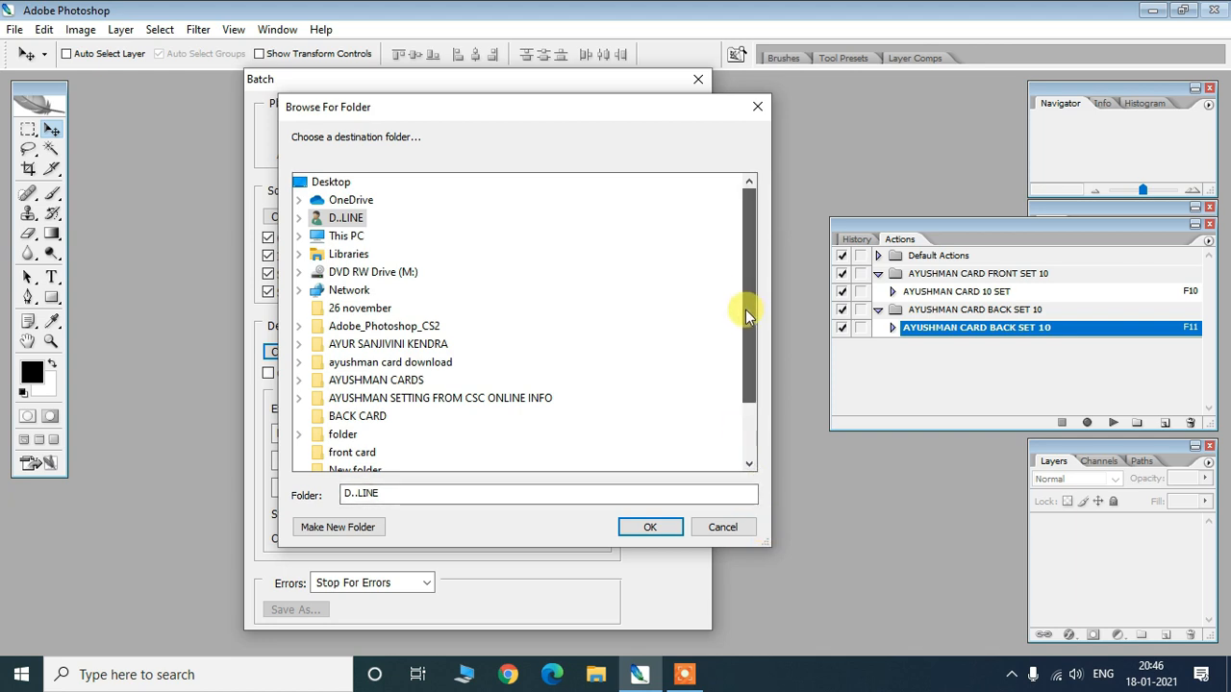
left_click_drag(741, 308, 741, 330)
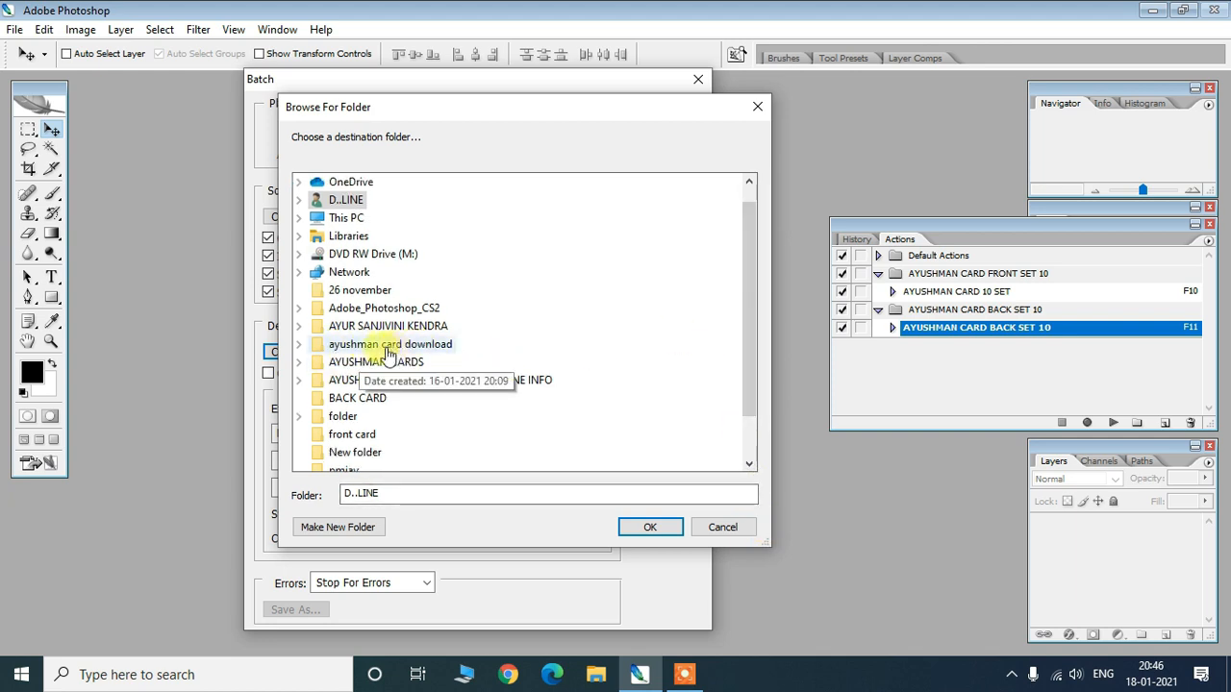
left_click(299, 344)
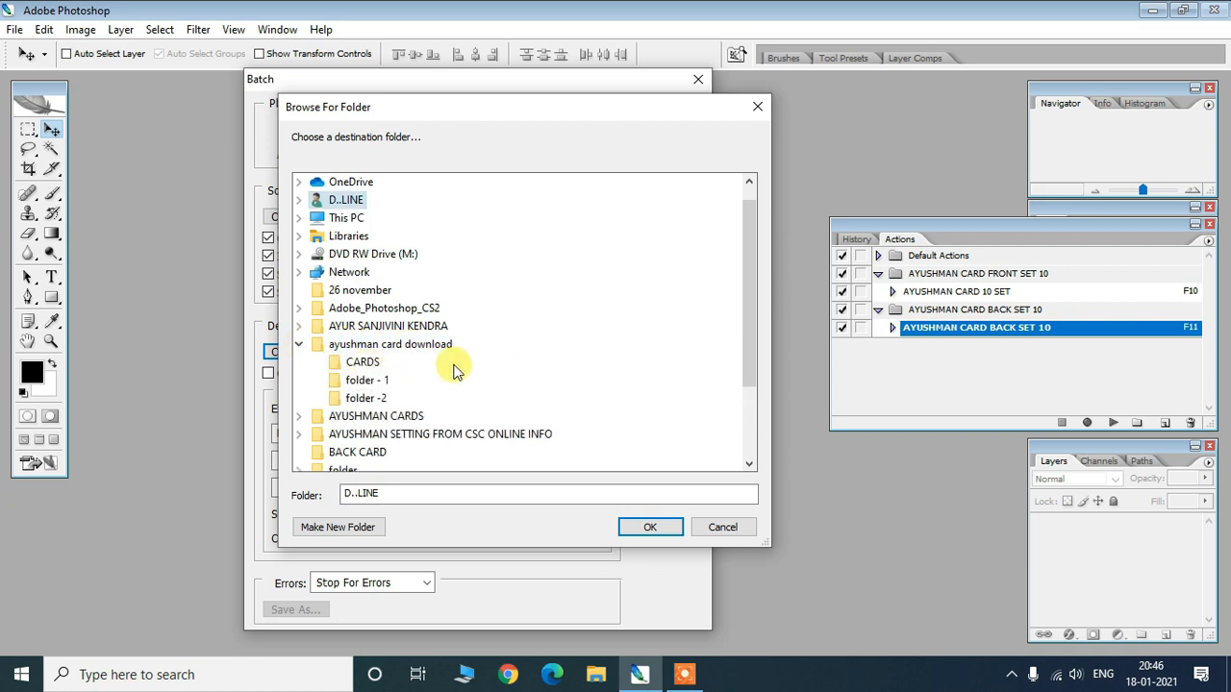
left_click(369, 384)
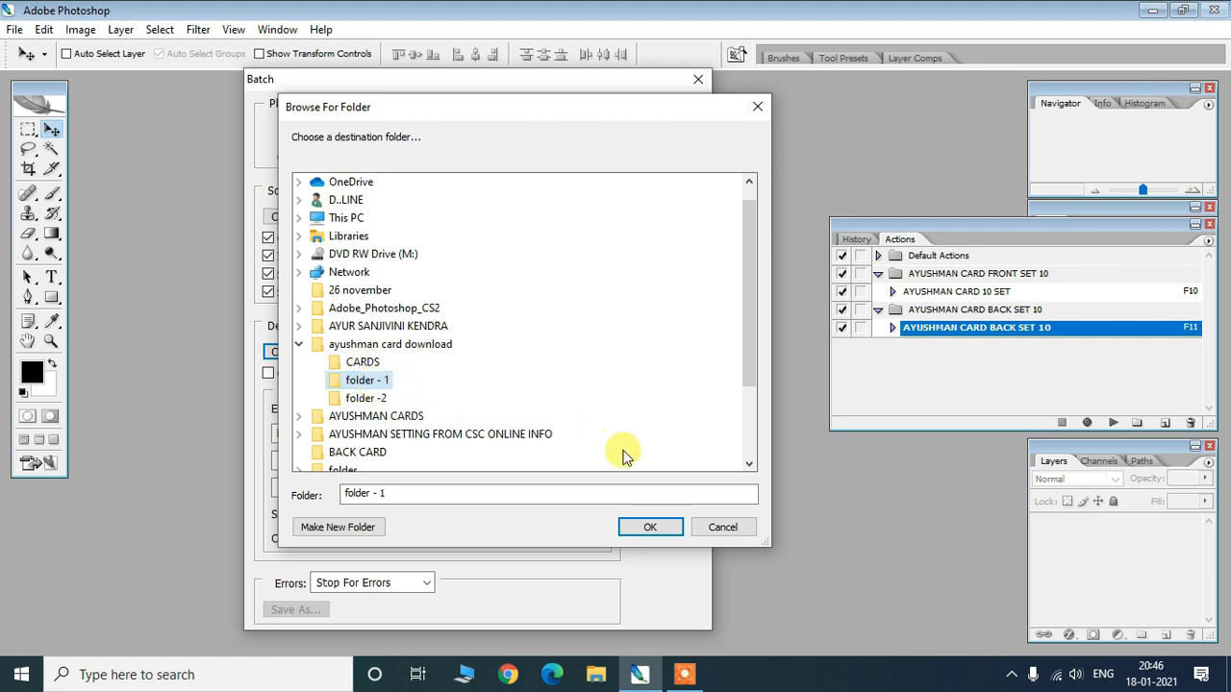
left_click(650, 527)
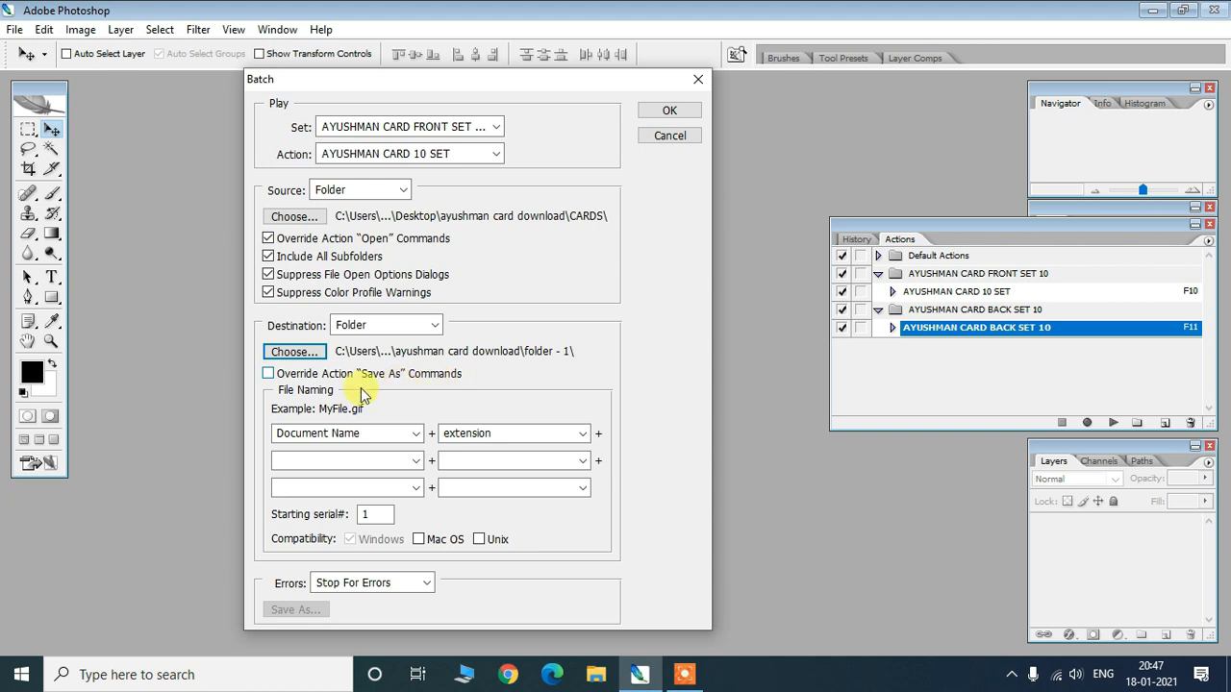
- Override the action's Save As commands and name output files with a 2 Digit Serial Number
left_click(268, 373)
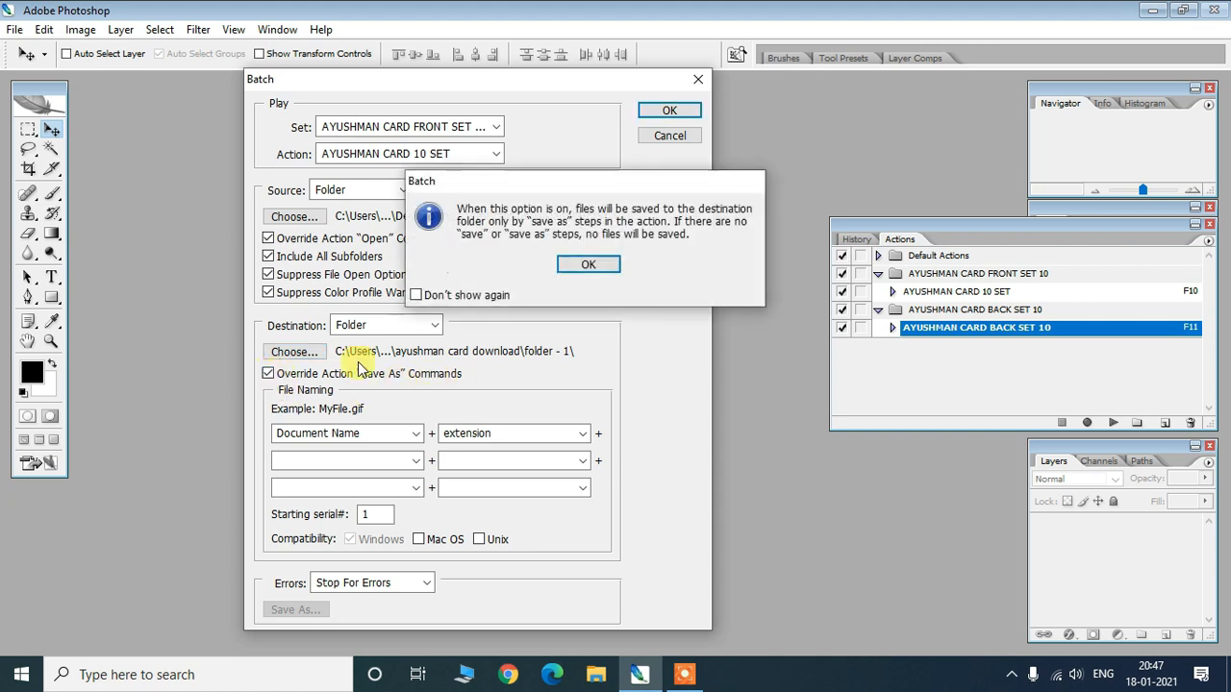
left_click(586, 266)
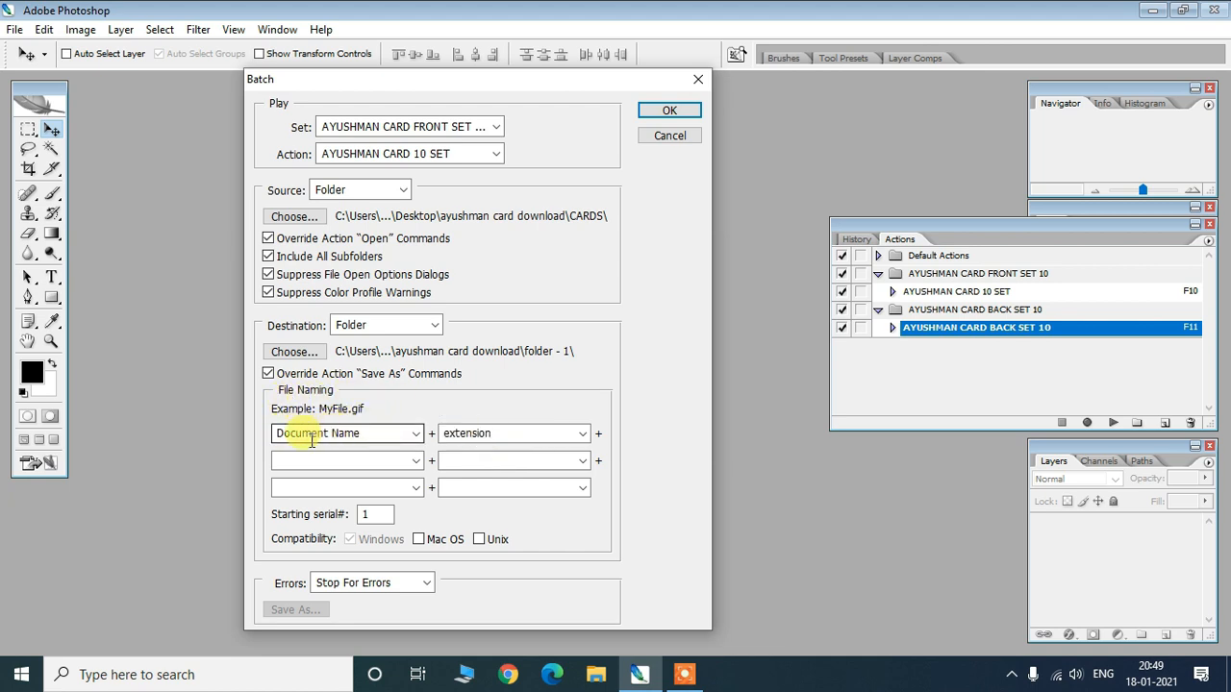
left_click(417, 438)
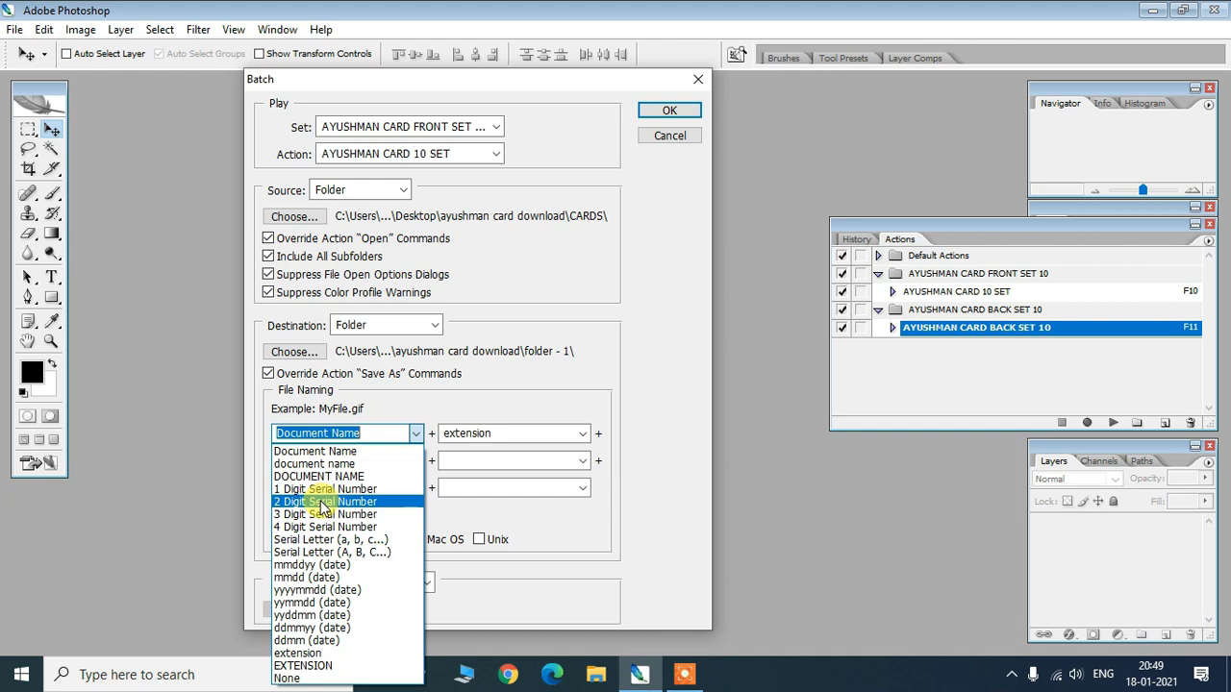
left_click(323, 502)
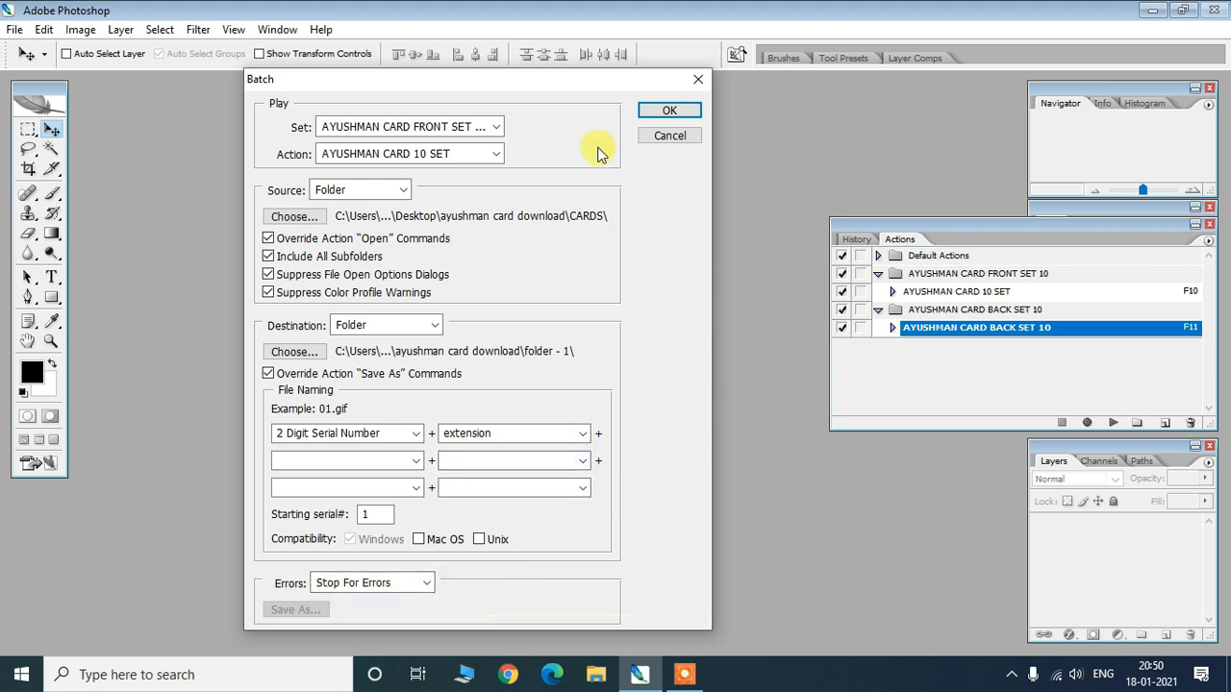
- Reposition the Batch dialog and run AYUSHMAN CARD 10 SET on the CARDS images
left_click_drag(582, 83, 492, 88)
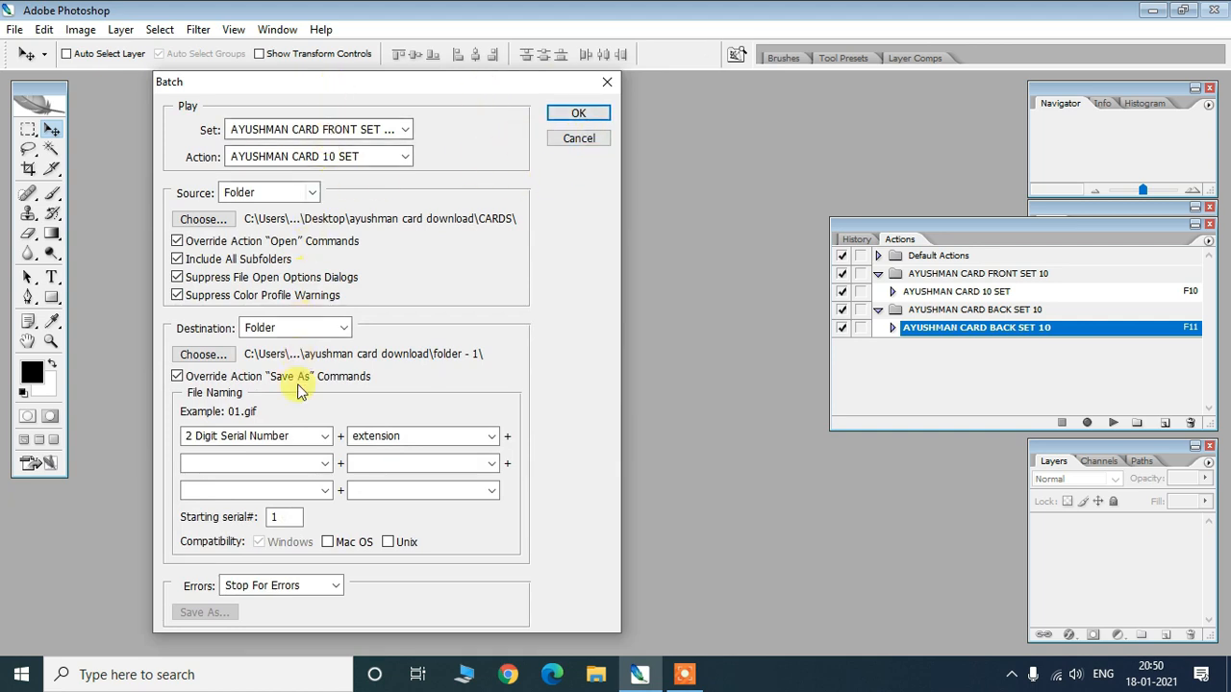
left_click_drag(415, 88, 394, 90)
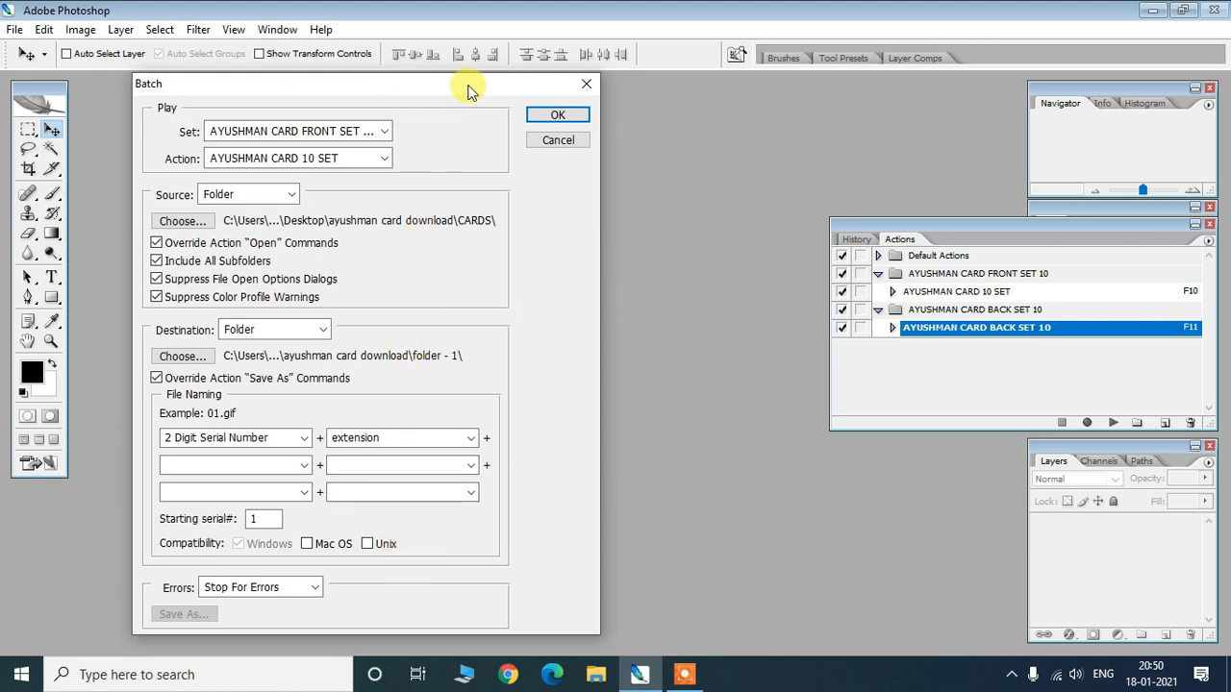
left_click_drag(469, 90, 458, 89)
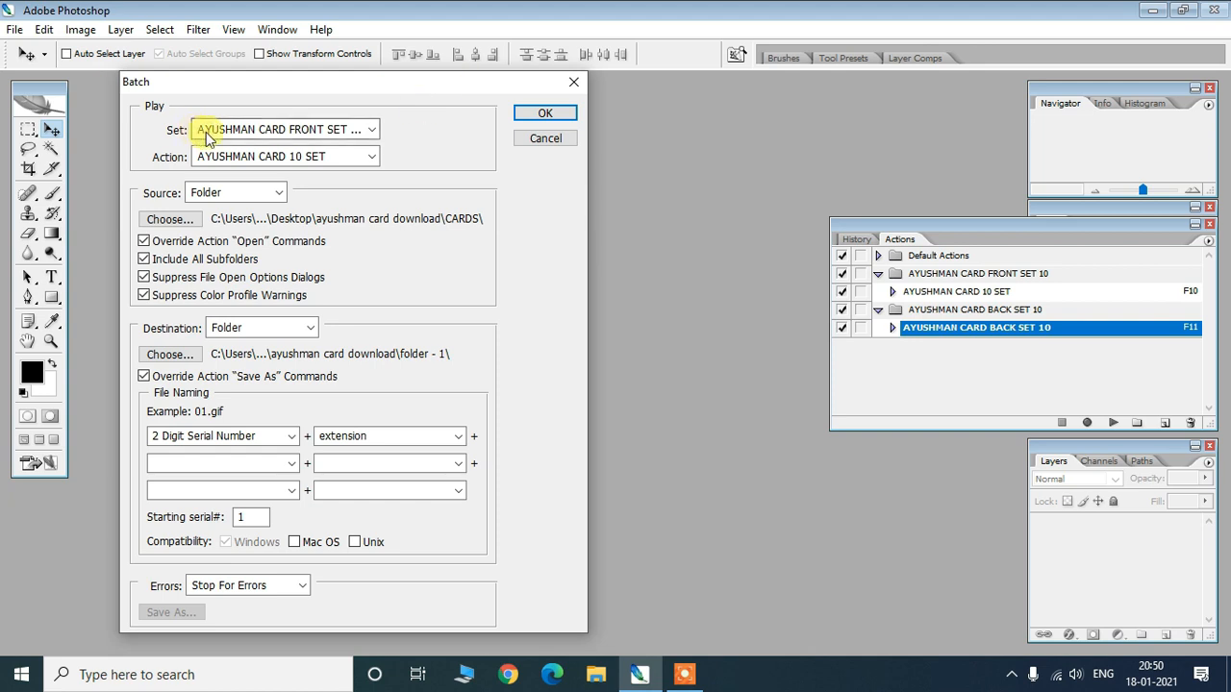
left_click_drag(439, 90, 457, 90)
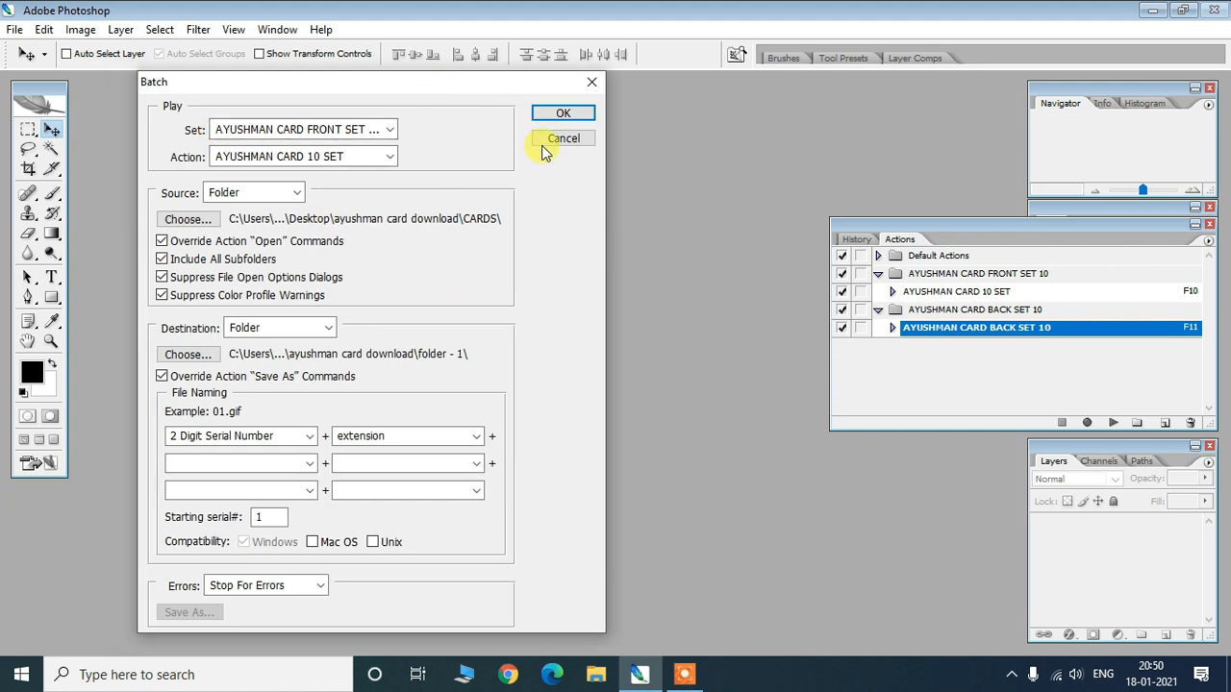
left_click(557, 114)
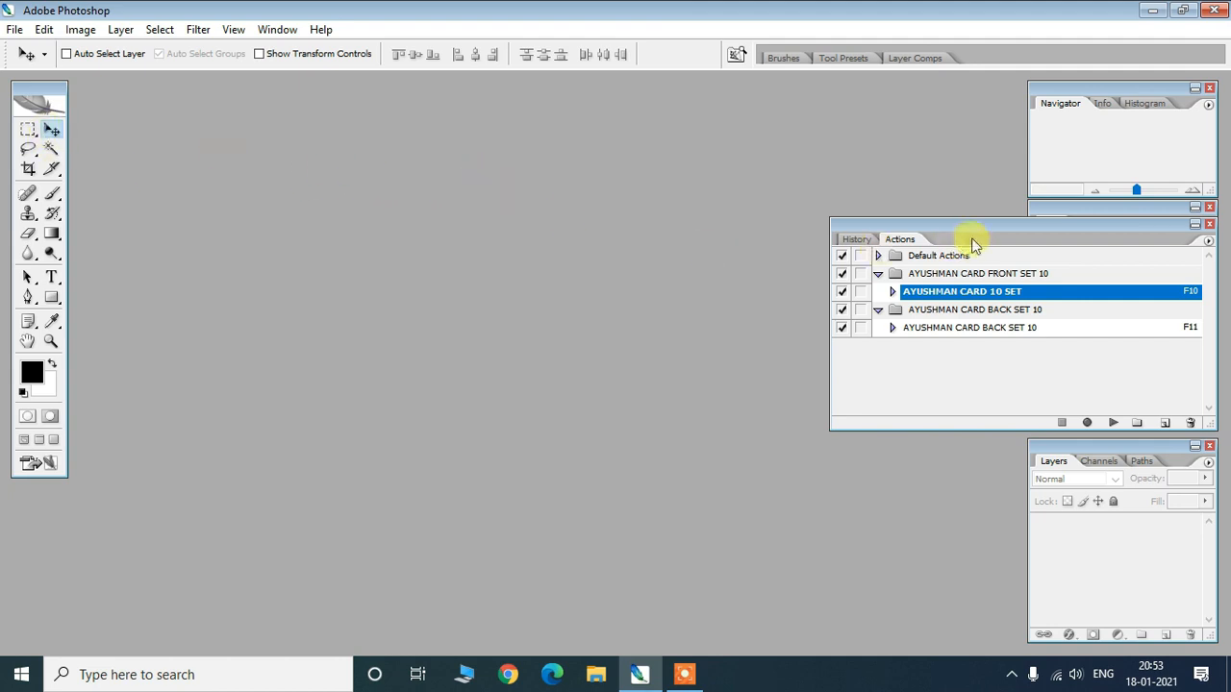
- Open the Batch dialog and choose the AYUSHMAN CARD BACK SET 10 set and action
left_click_drag(968, 223, 966, 223)
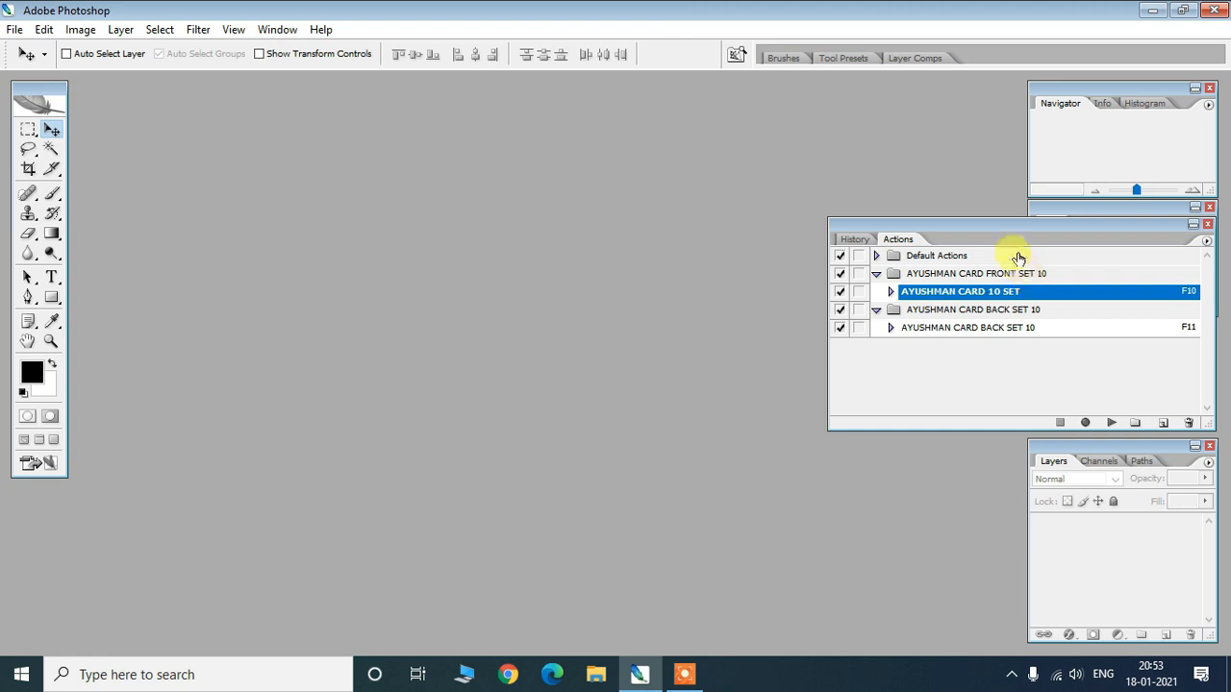
left_click_drag(1010, 231, 1015, 230)
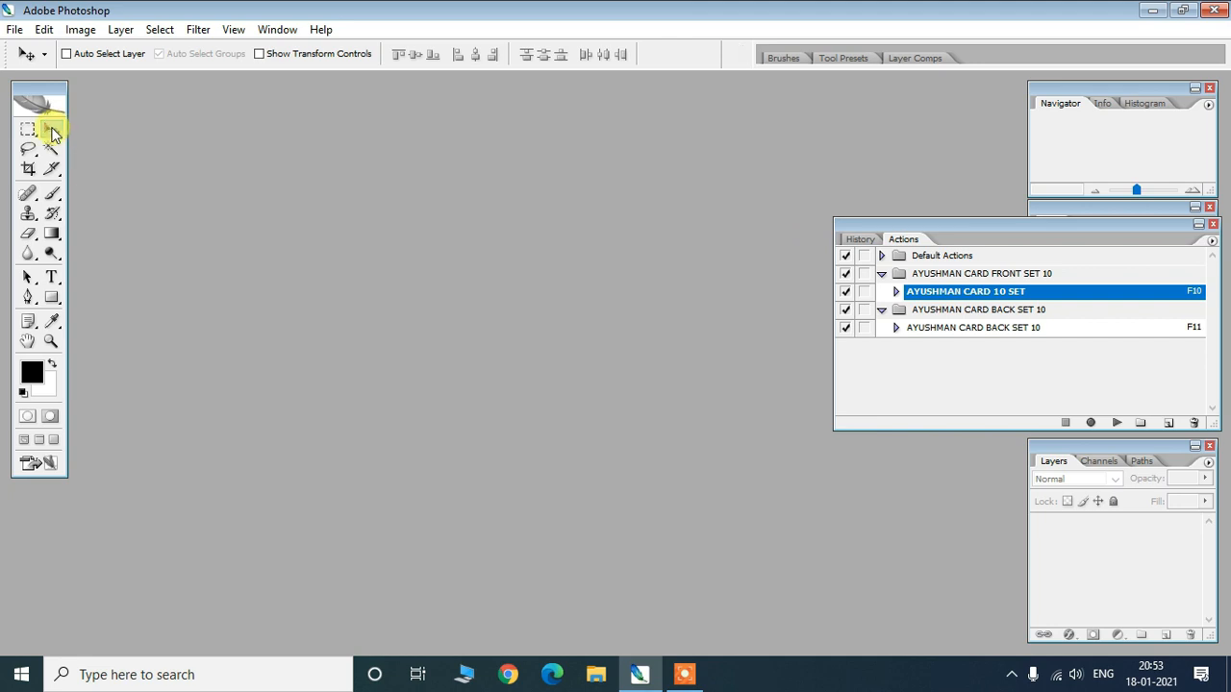
left_click(14, 29)
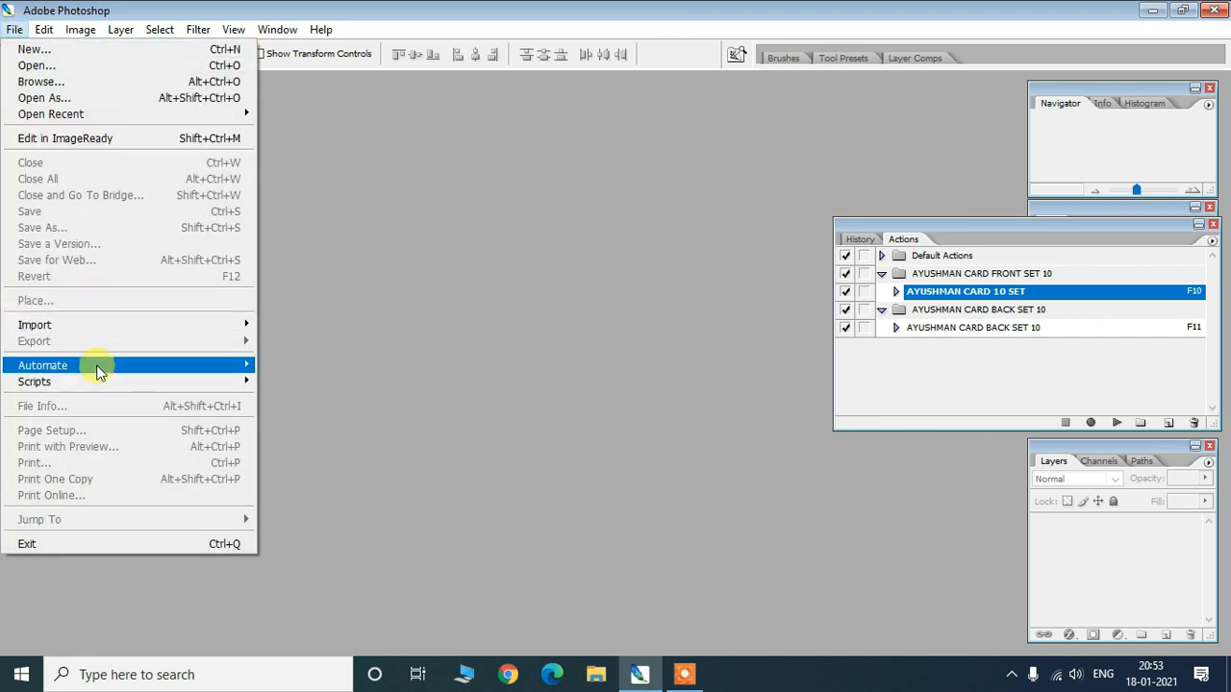
mouse_move(96, 366)
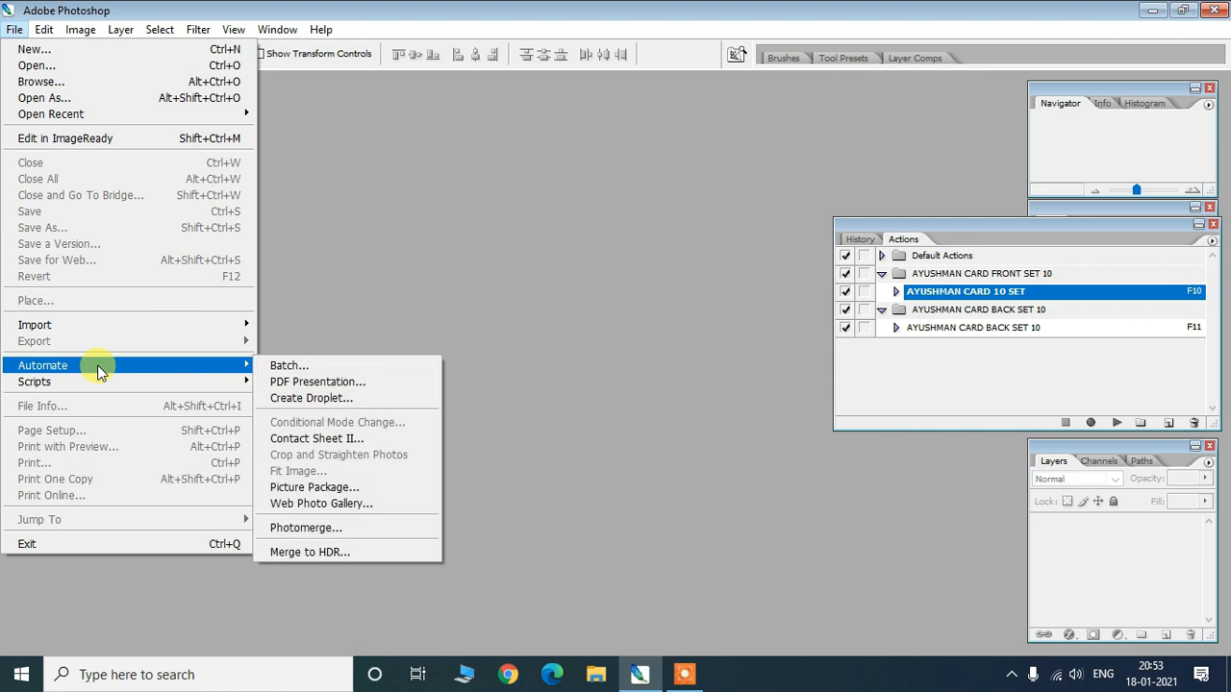
left_click(284, 368)
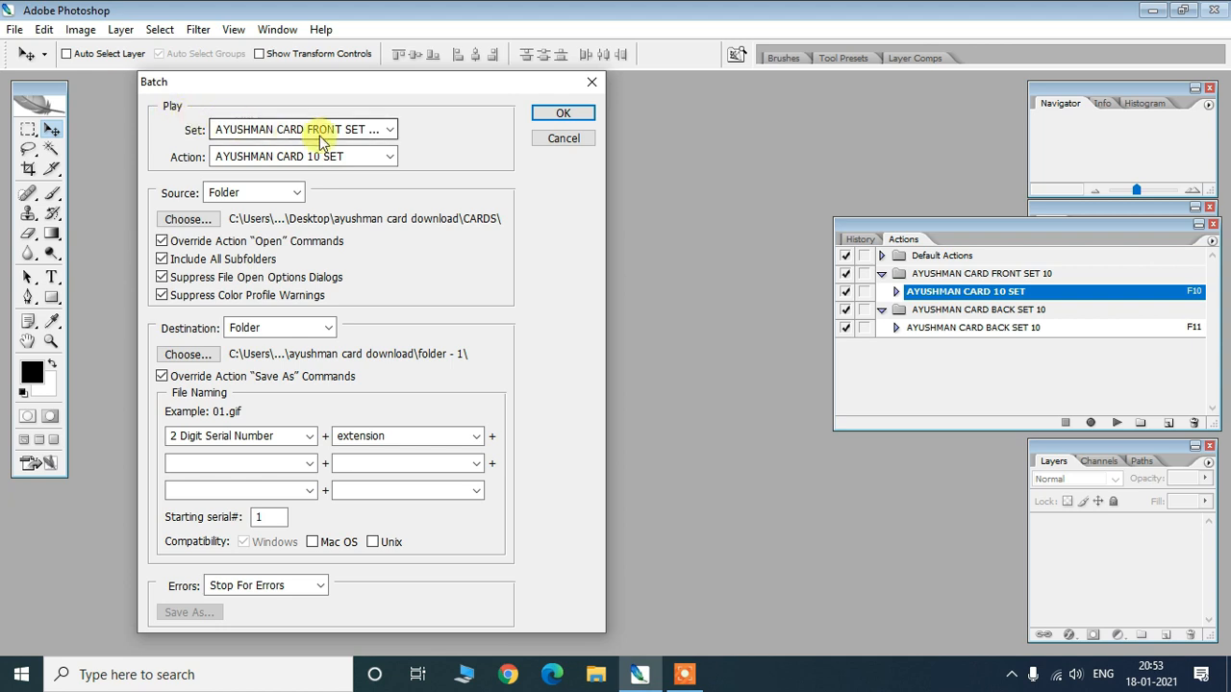
left_click(390, 132)
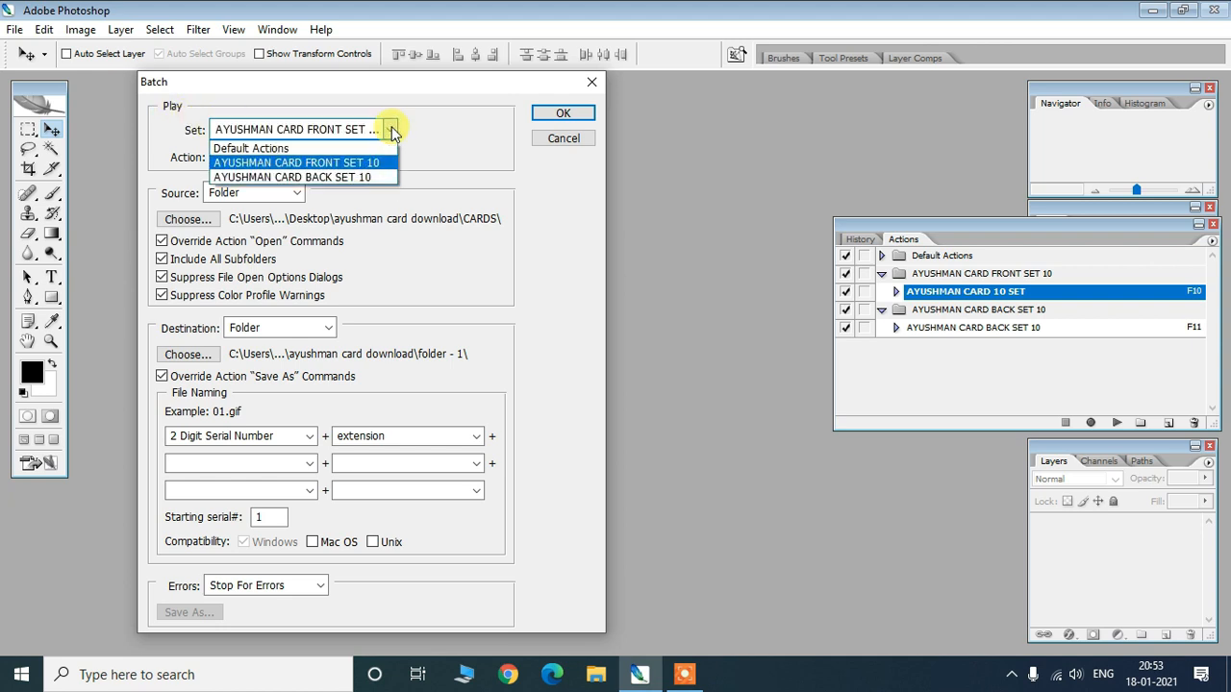
left_click(366, 183)
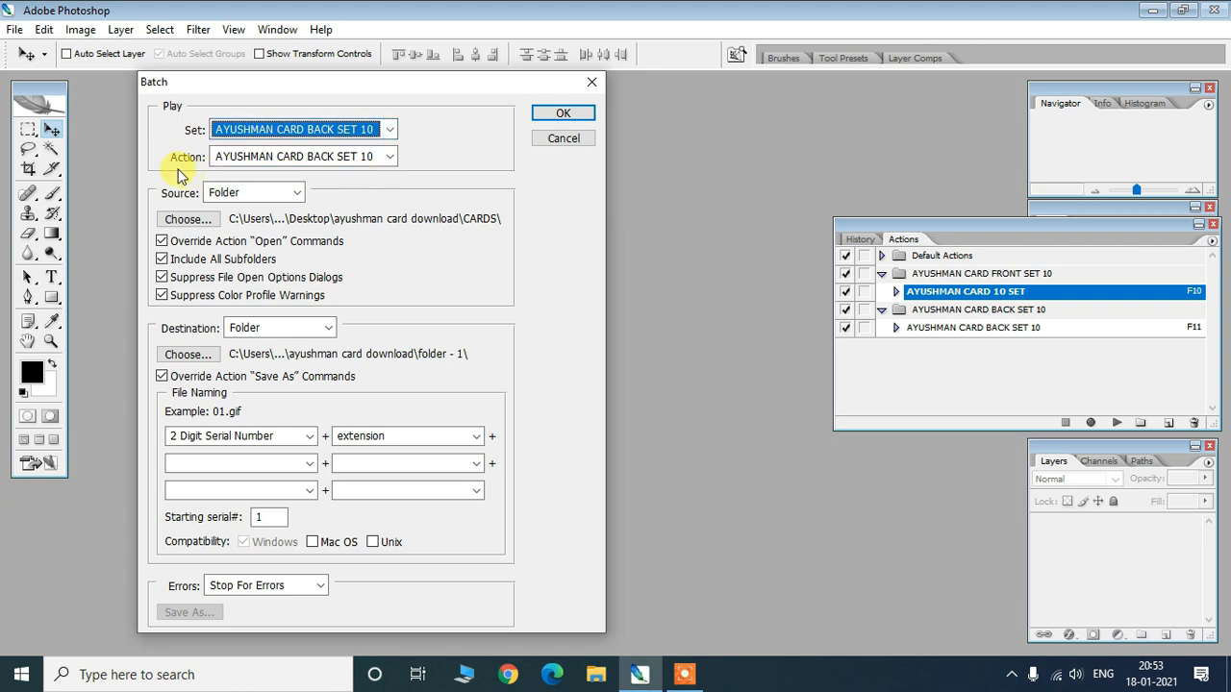
left_click(389, 157)
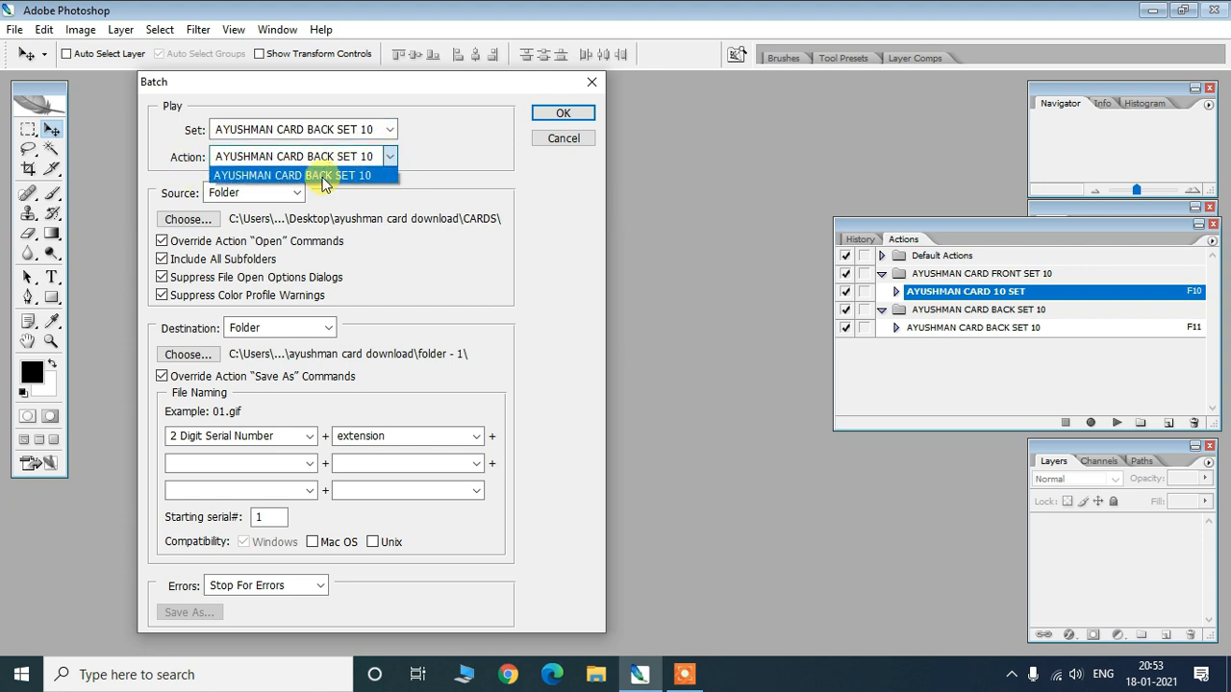
left_click(358, 176)
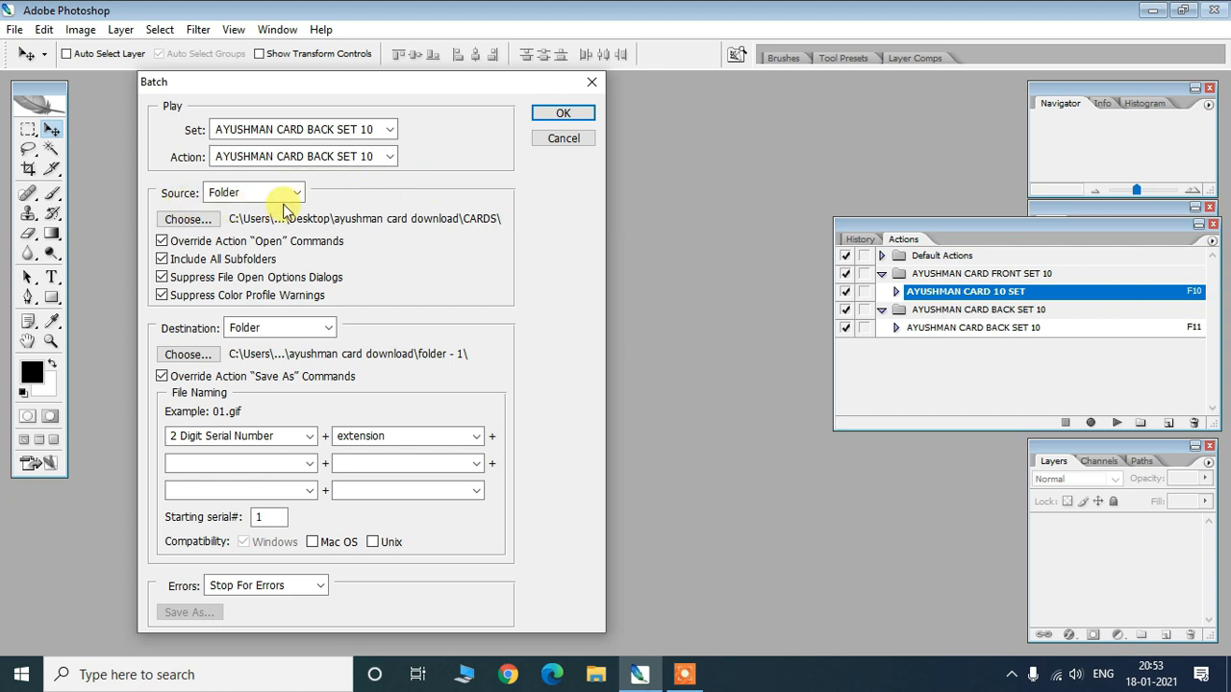
- Set the batch source folder to CARDS and the destination to folder -2
left_click(189, 221)
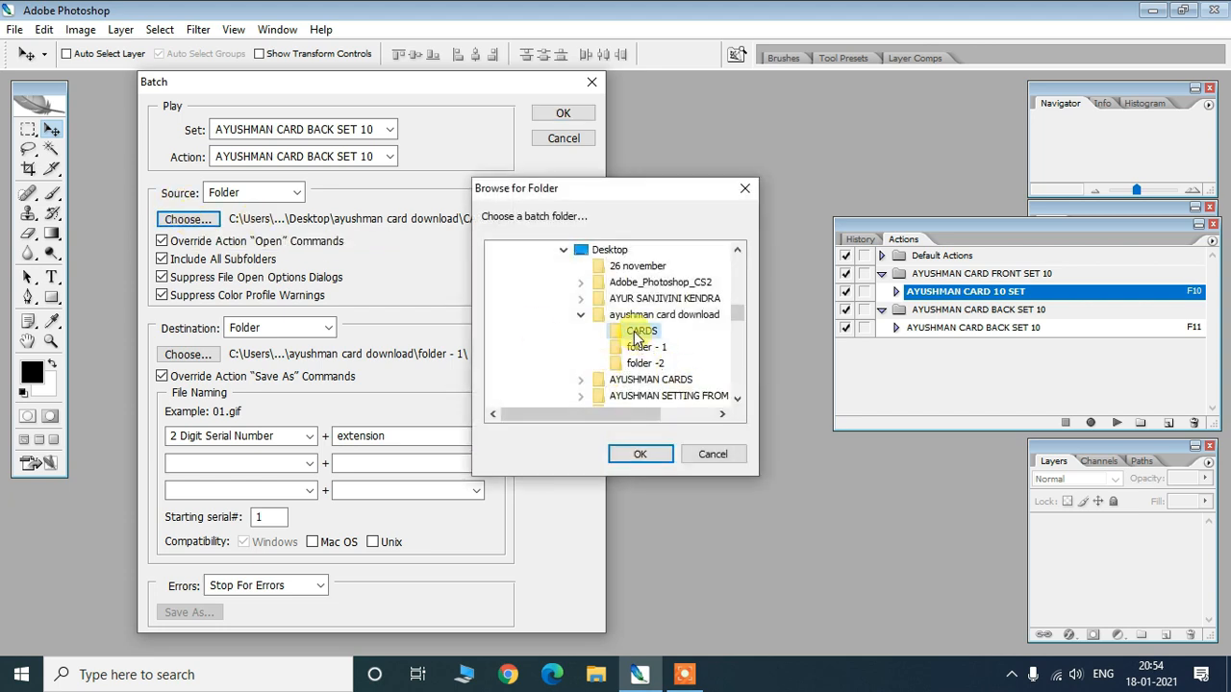
left_click(639, 454)
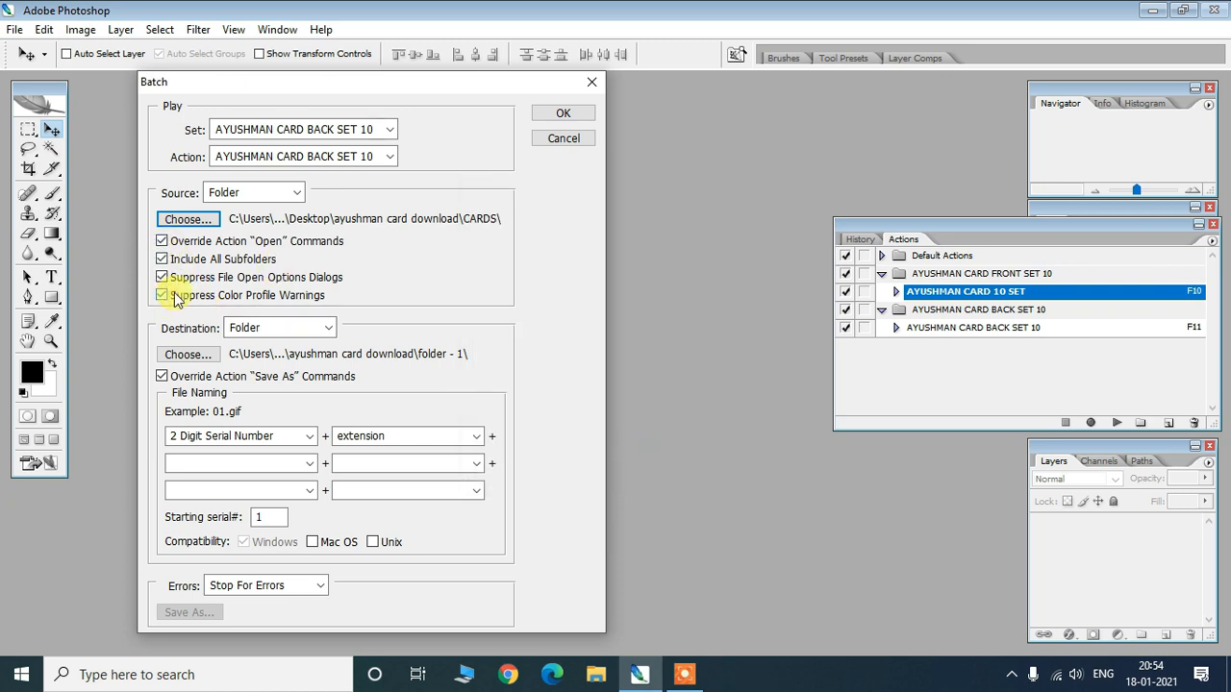
left_click_drag(354, 83, 384, 85)
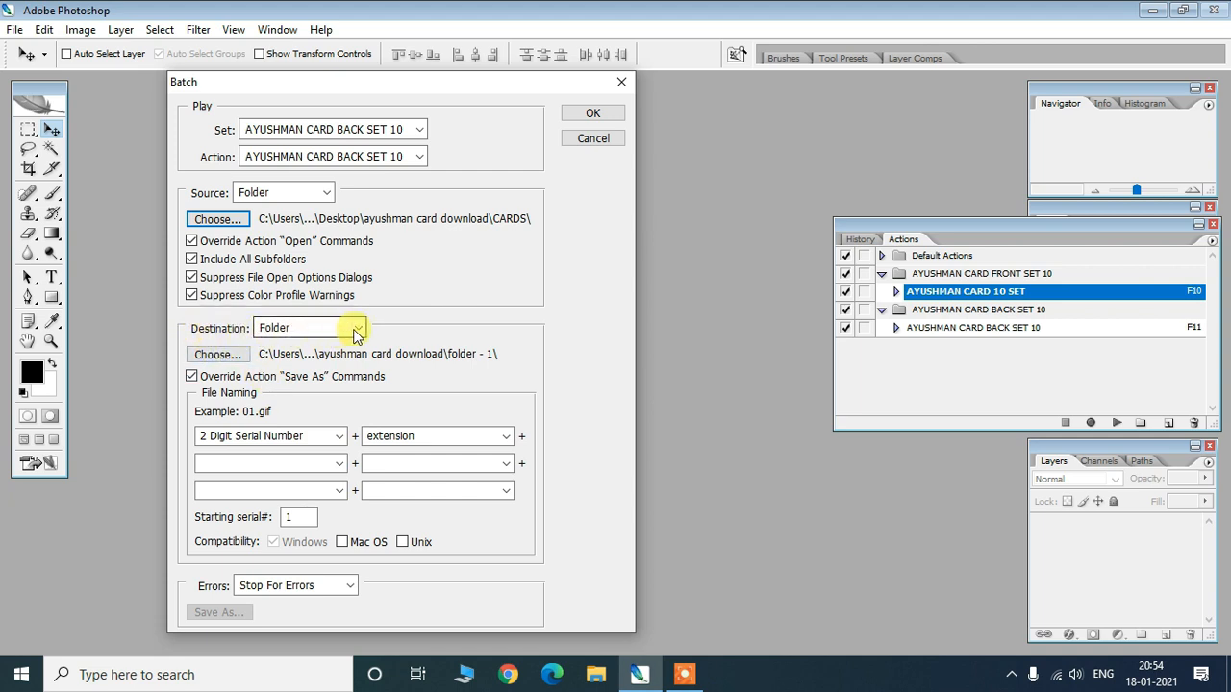
left_click(218, 355)
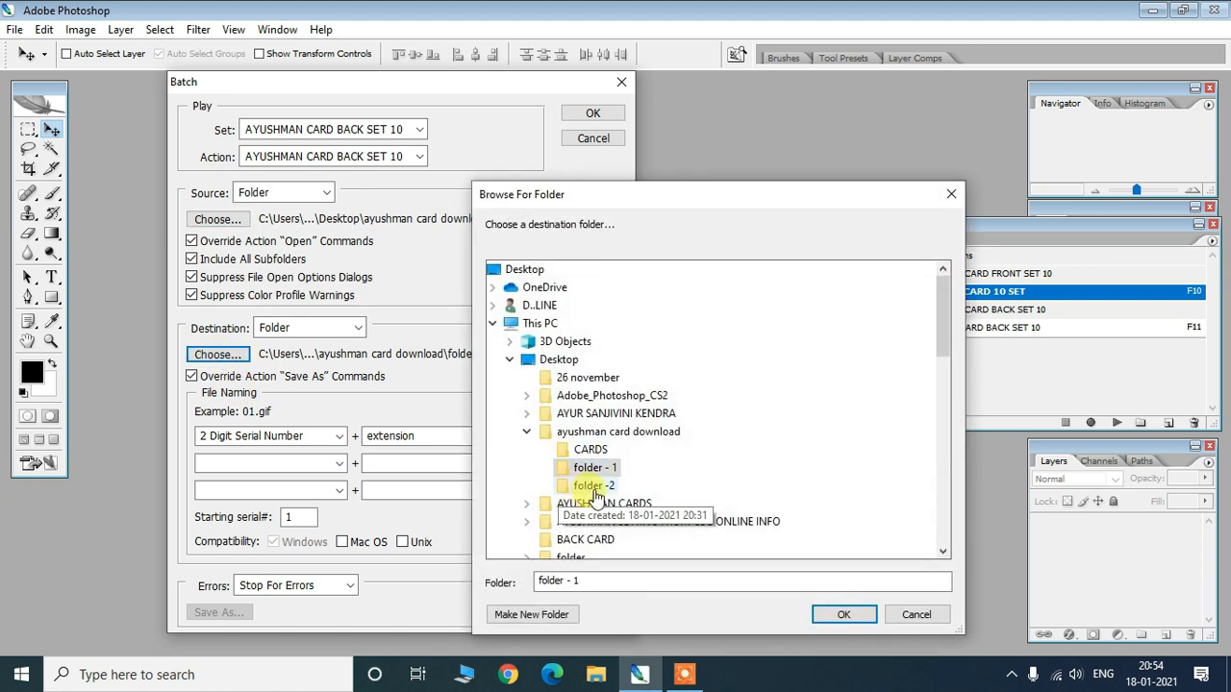
left_click(594, 485)
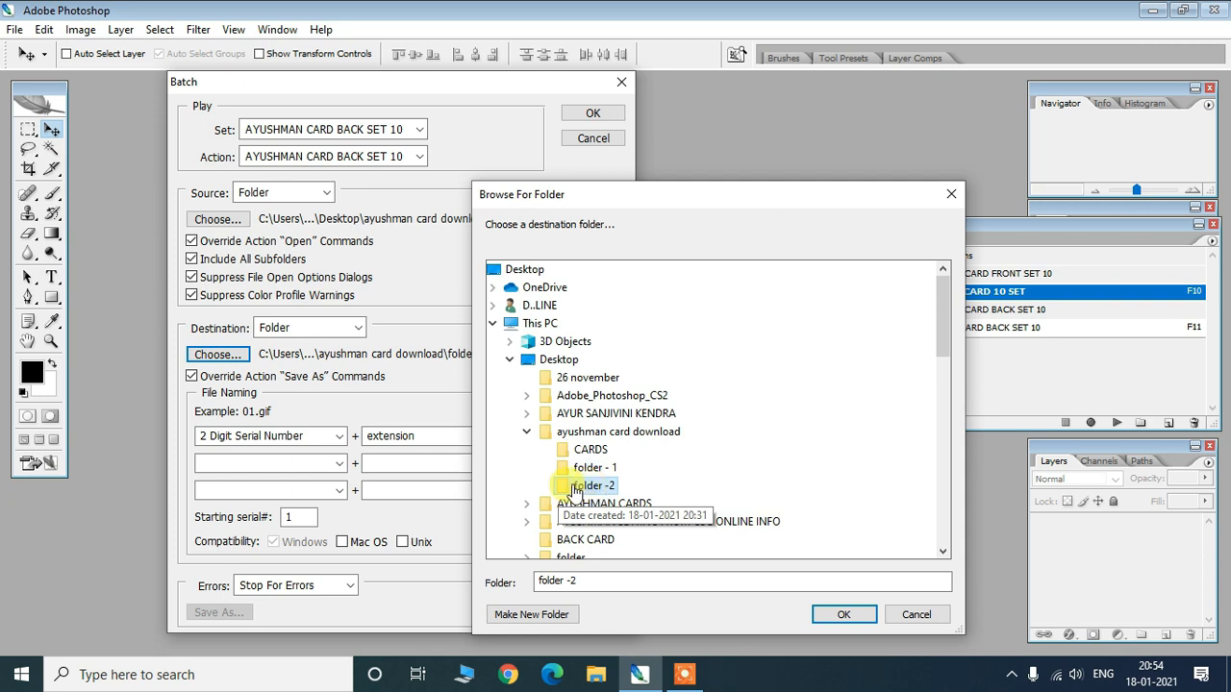
left_click(836, 617)
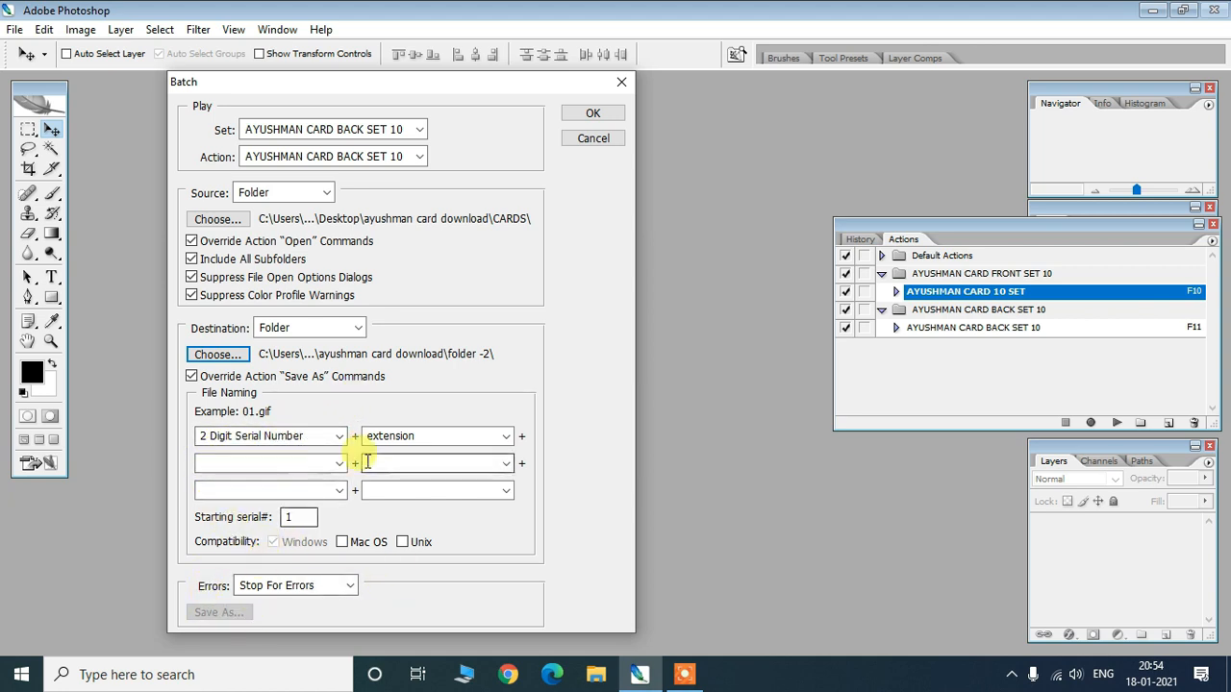
- Run the BACK SET 10 batch over the CARDS images, saving into folder -2
left_click(585, 114)
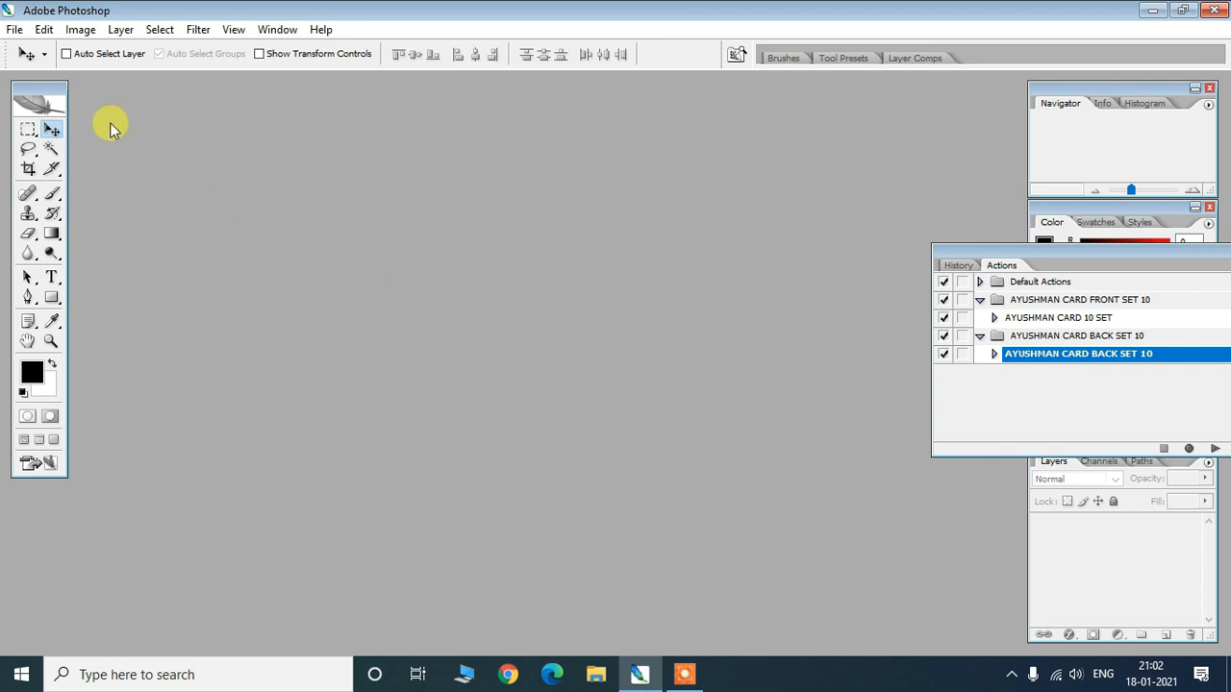
- Open Contact Sheet II from the File > Automate menu
left_click(13, 31)
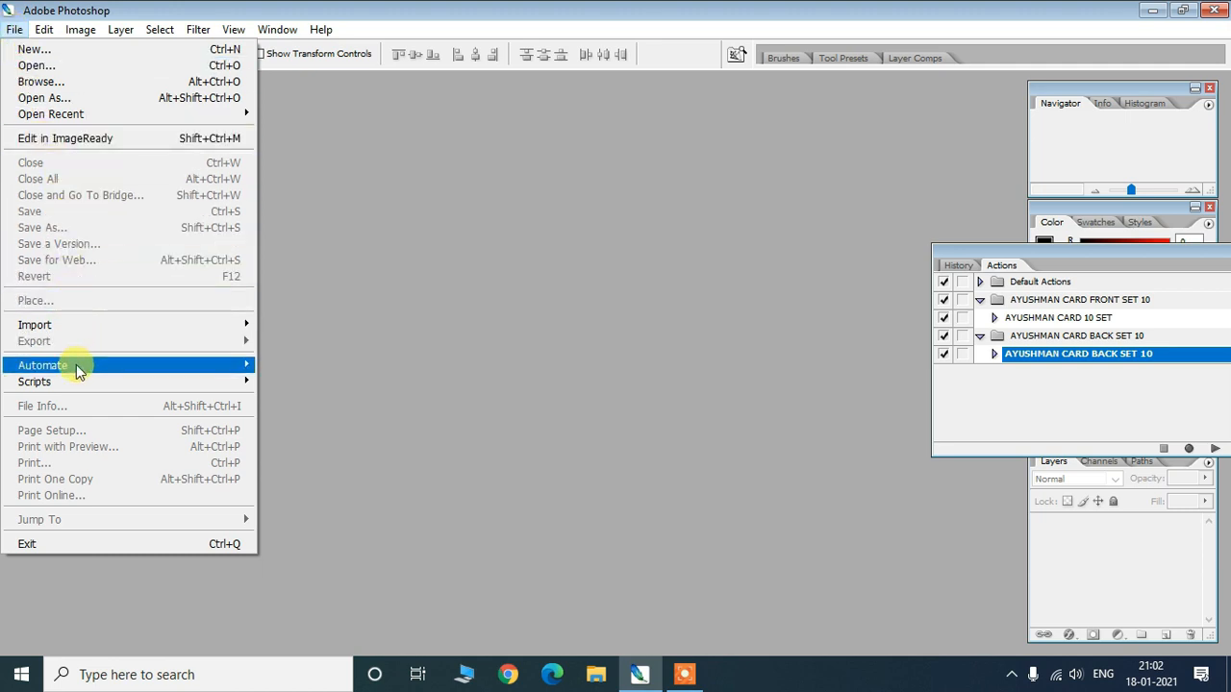
mouse_move(82, 365)
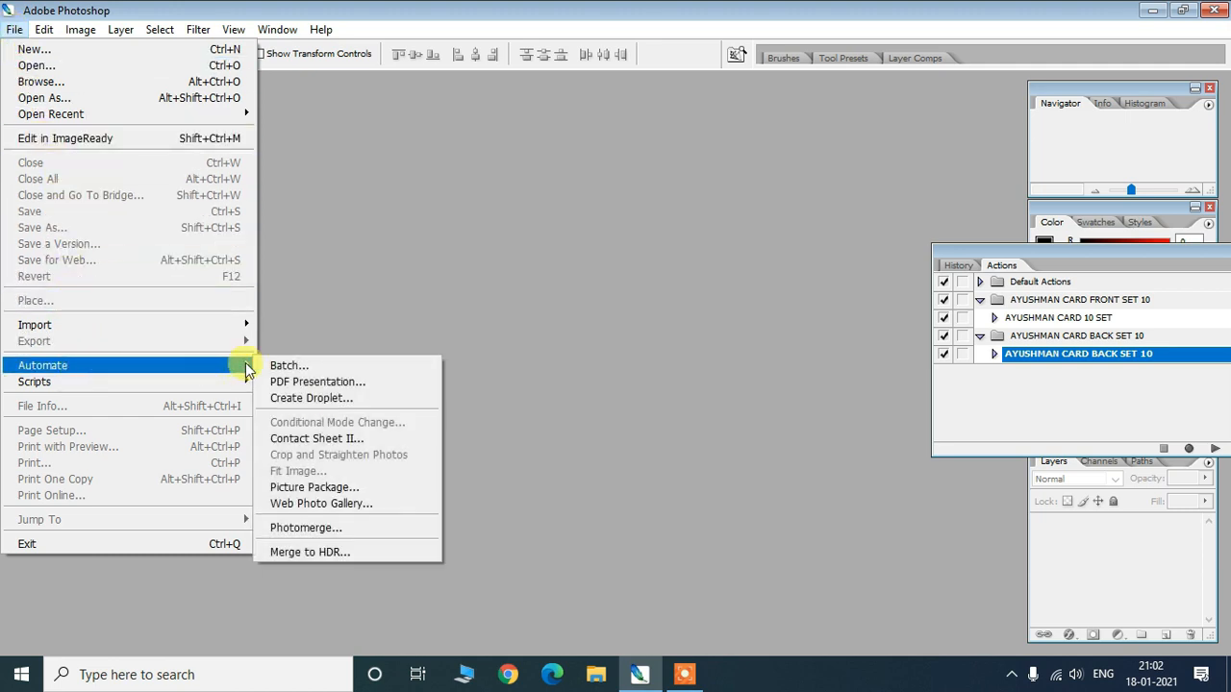
left_click(334, 440)
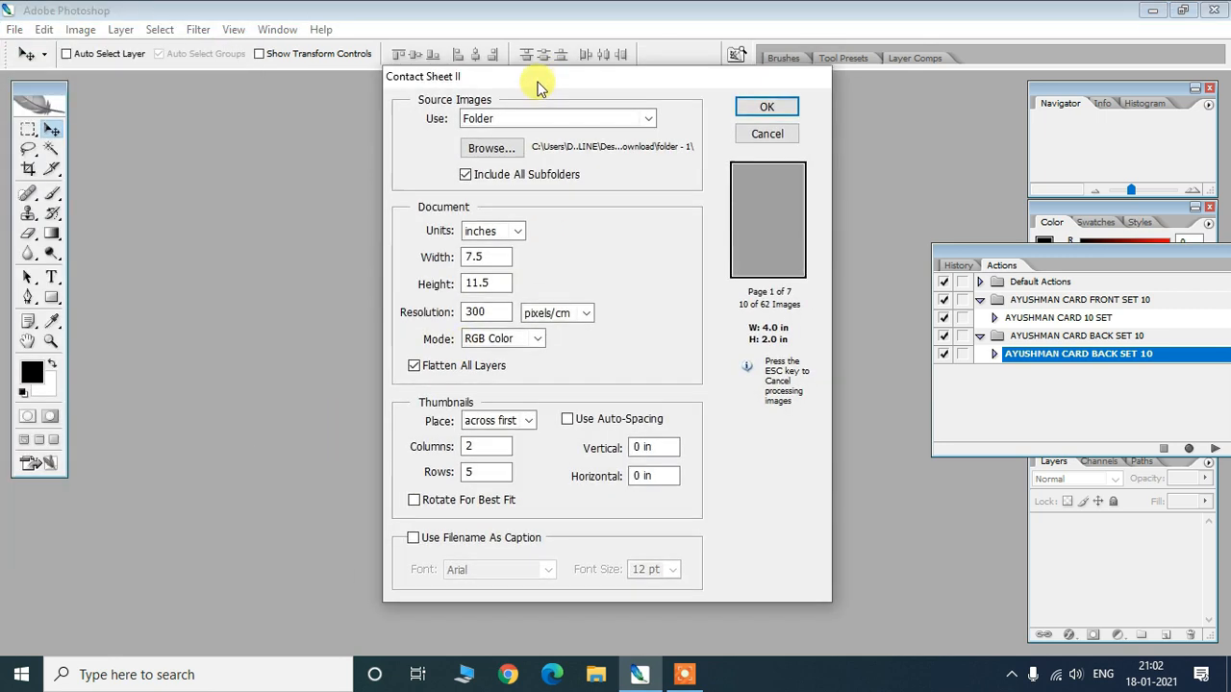
- Move the Contact Sheet II window aside and keep Folder as the image source
left_click_drag(539, 86, 430, 105)
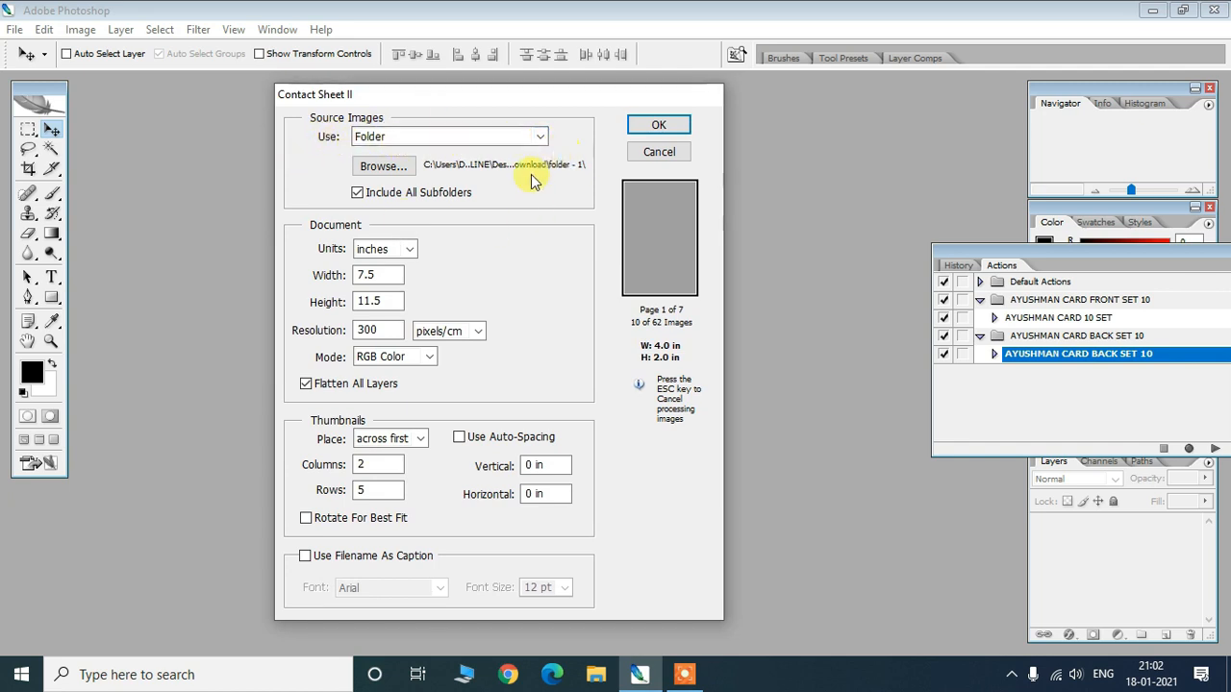
left_click(414, 138)
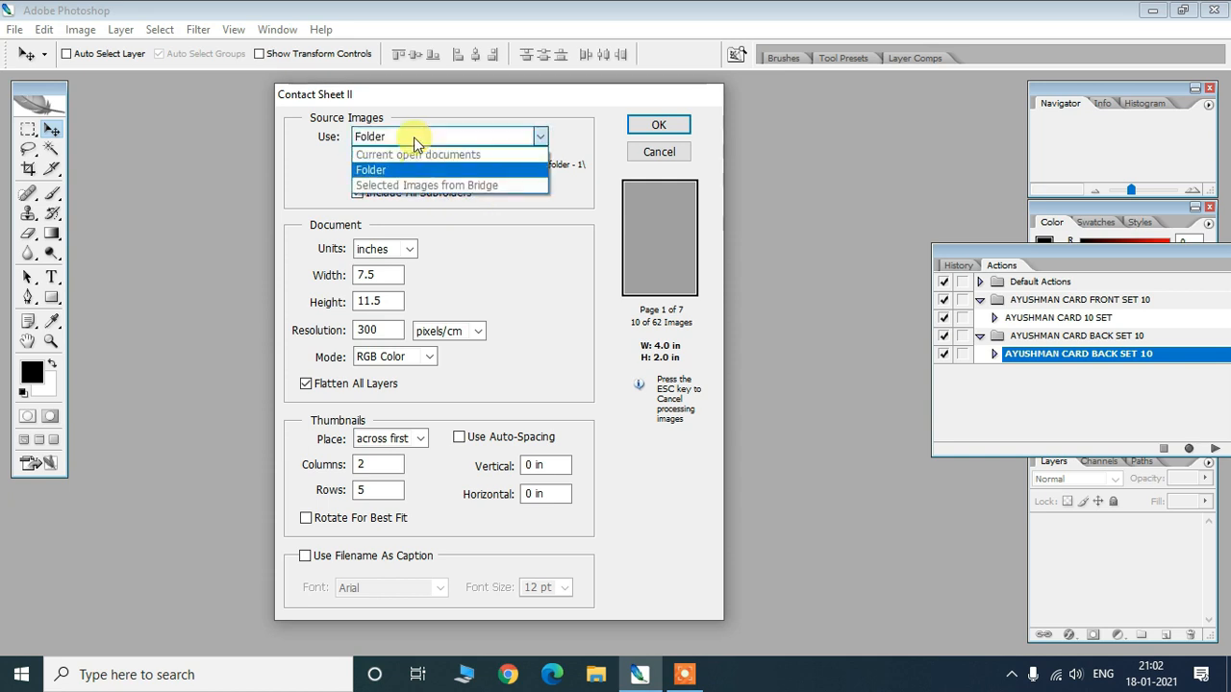
left_click(375, 170)
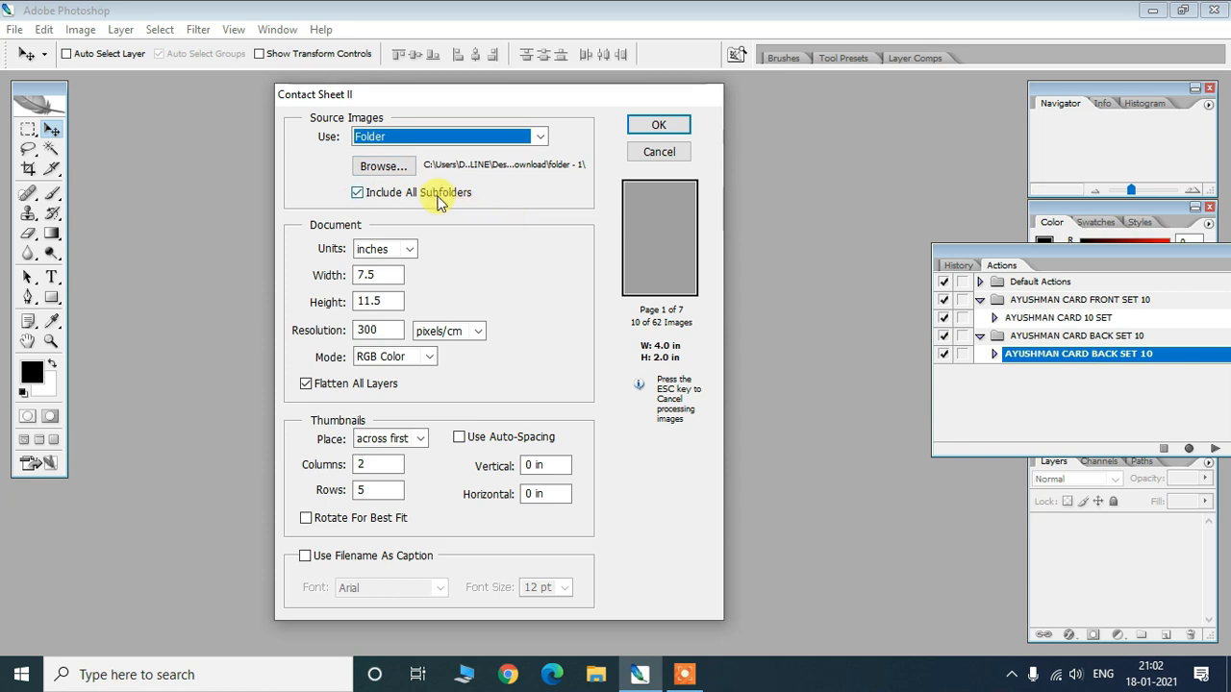
- Browse into ayushman card download and choose folder - 1 as the contact sheet images
left_click(381, 169)
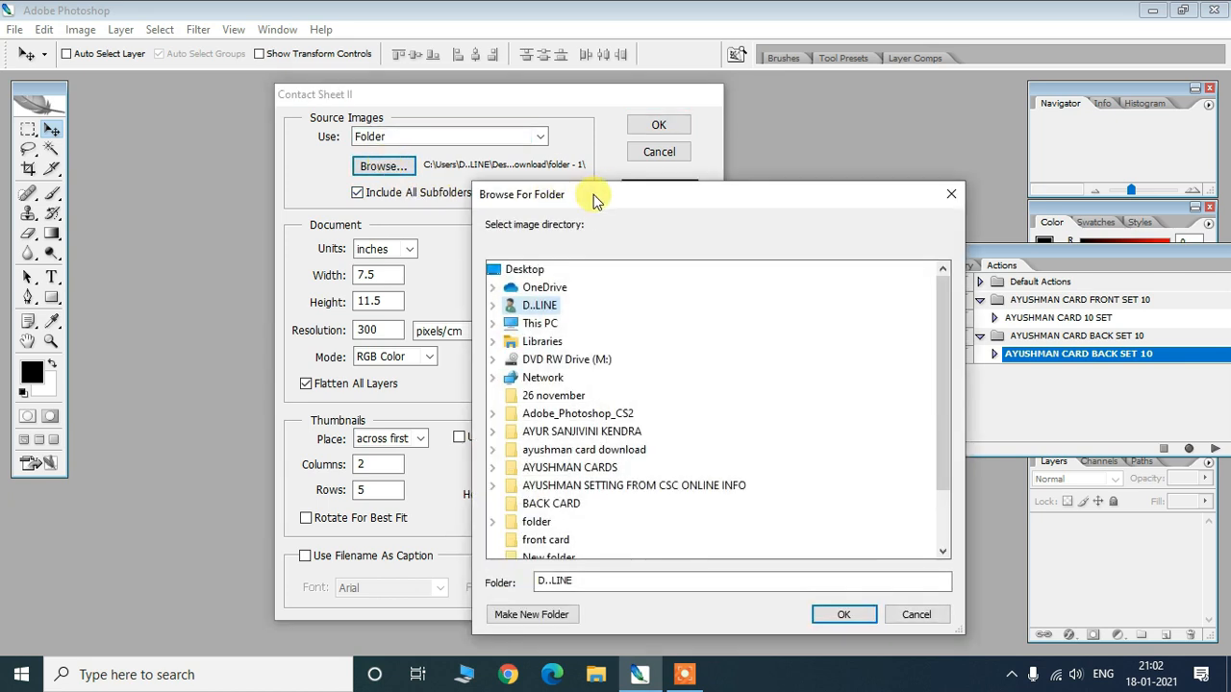
left_click_drag(593, 195, 439, 116)
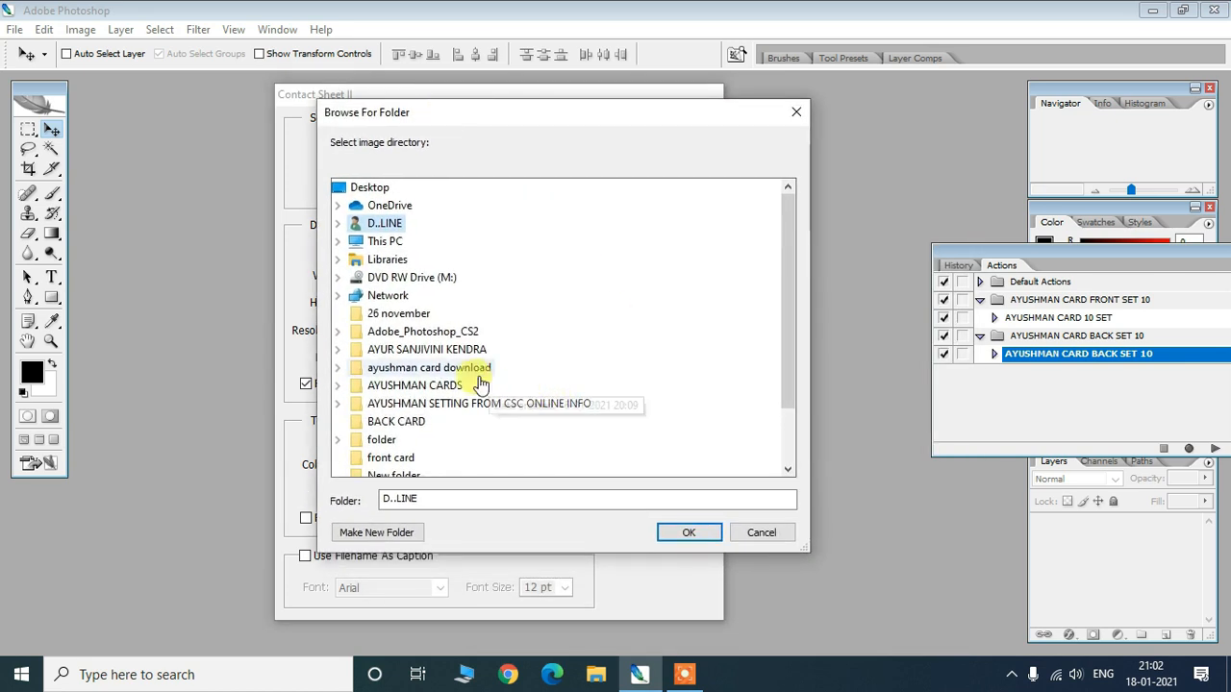
left_click(338, 367)
left_click(404, 389)
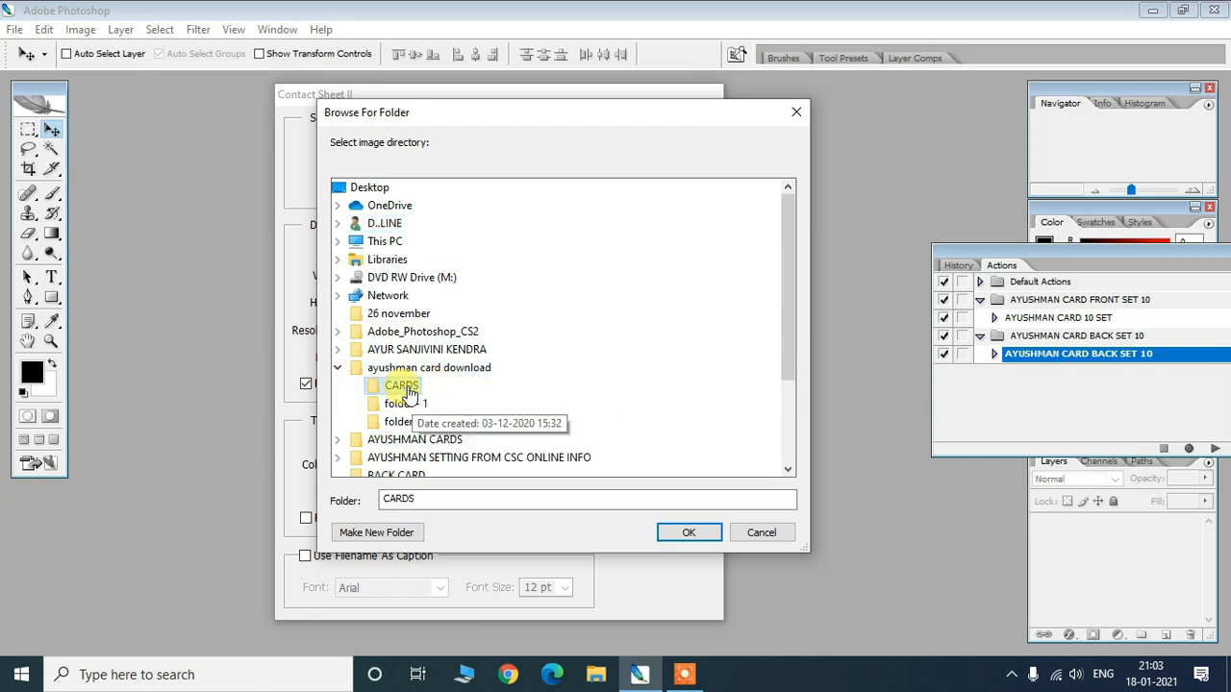
left_click(404, 409)
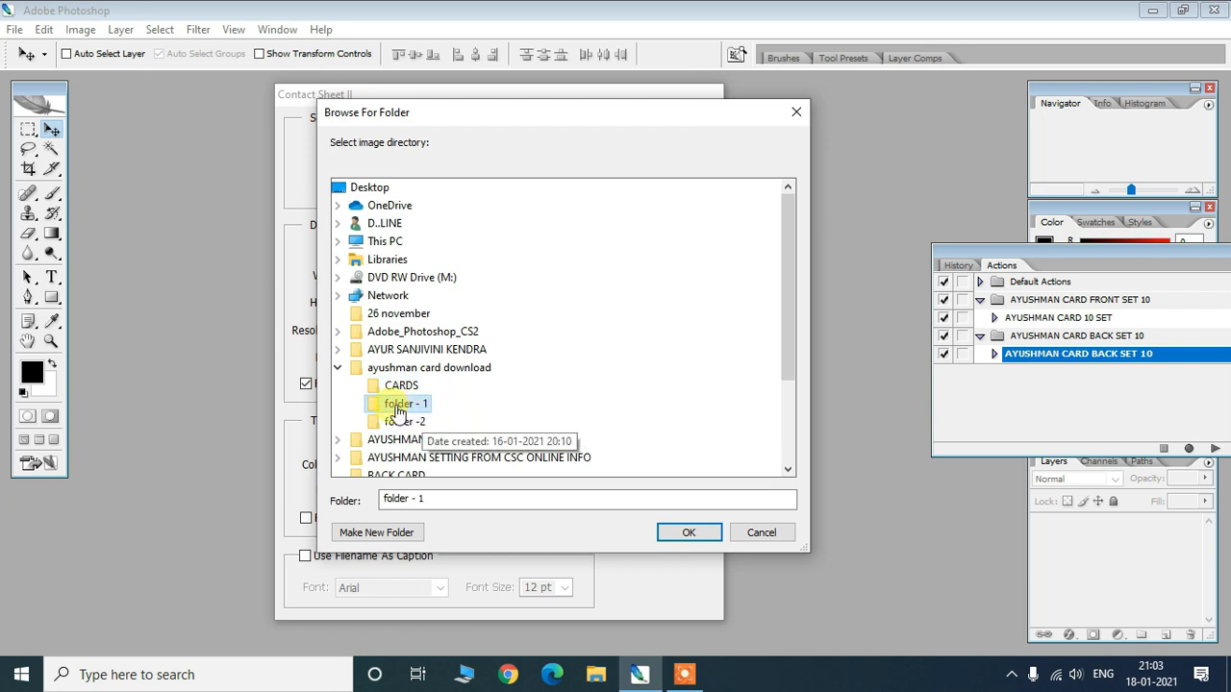
left_click(677, 533)
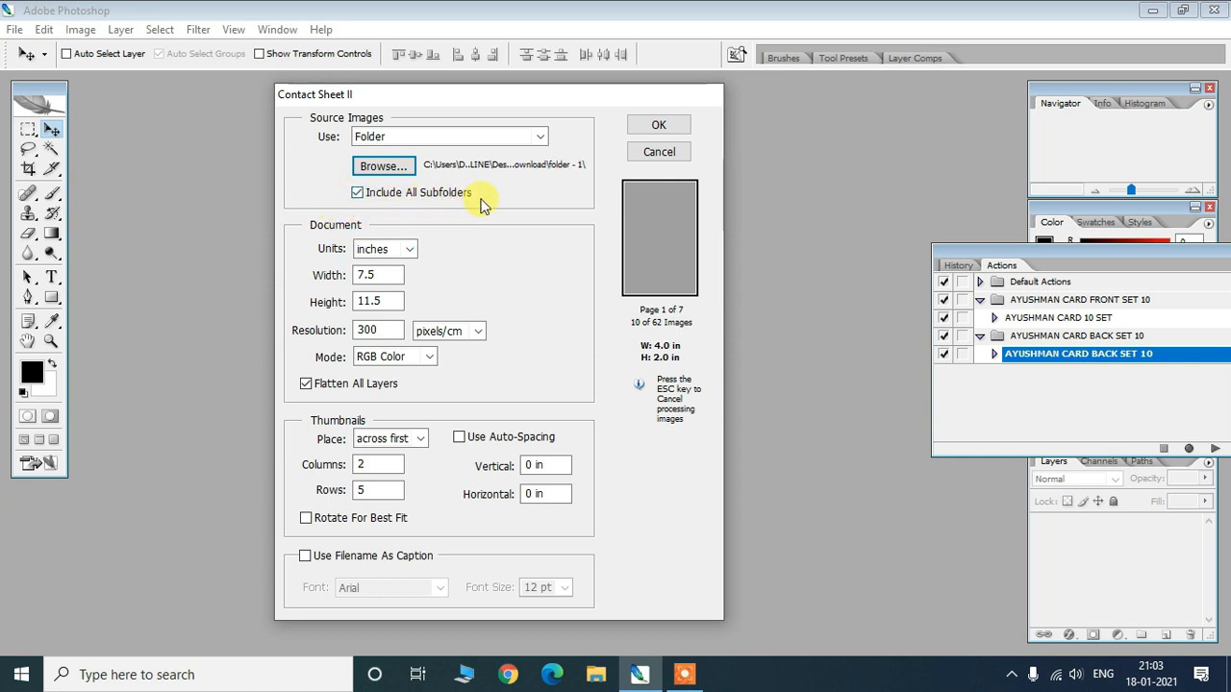
- Set the page to inches, width 7, height 11.5, resolution 300
left_click(408, 250)
left_click(395, 263)
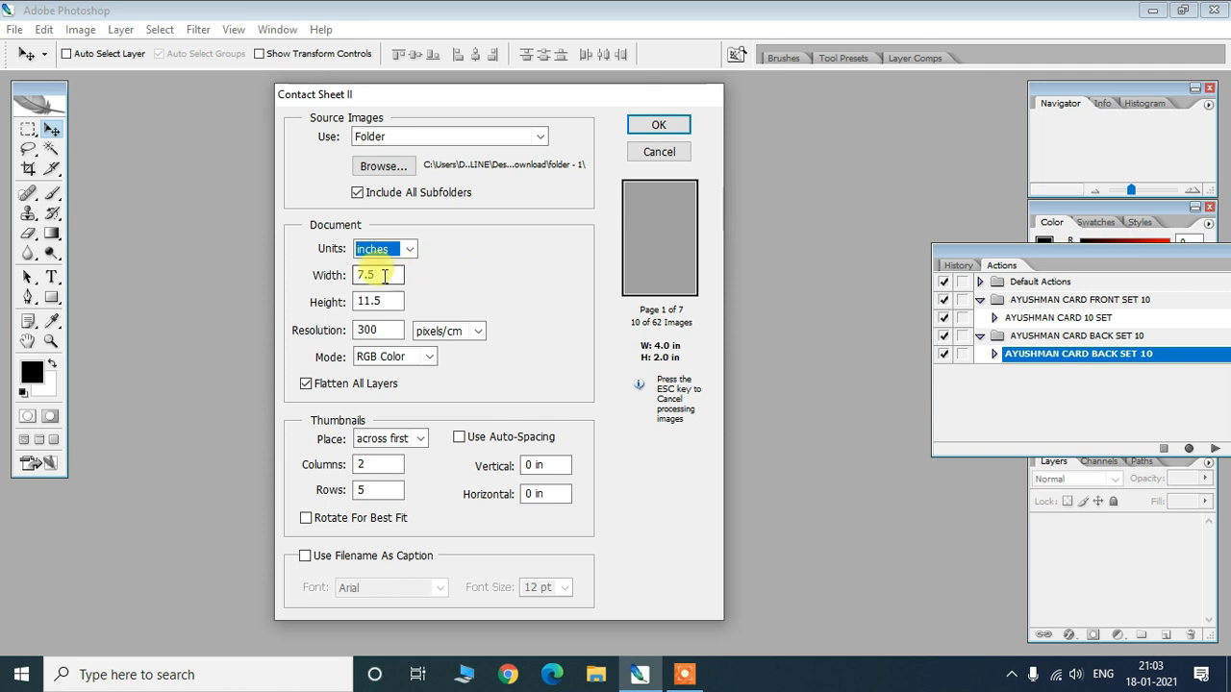
key("Tab")
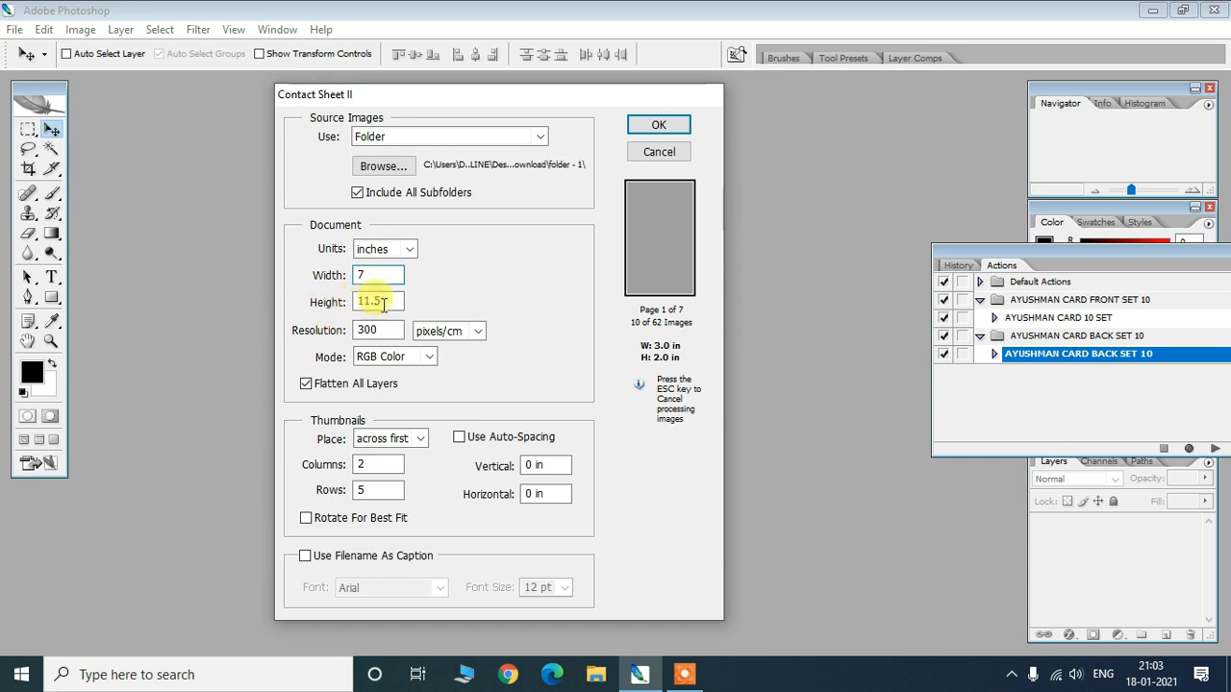
key("Tab")
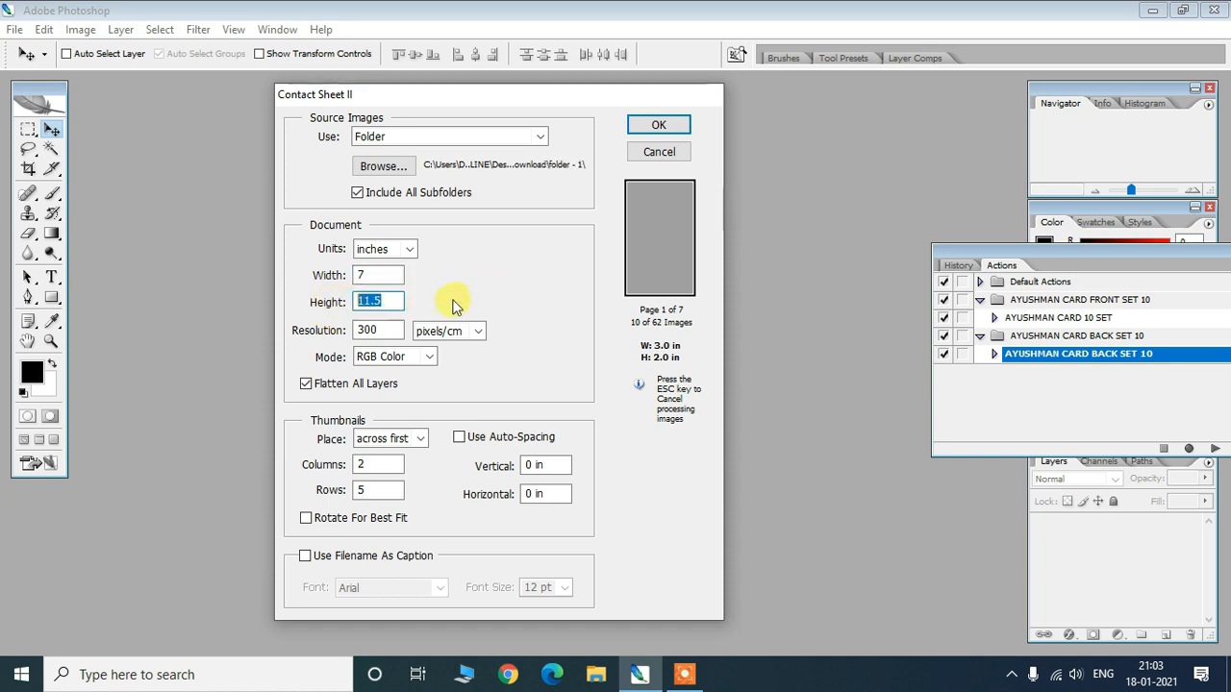
left_click(368, 302)
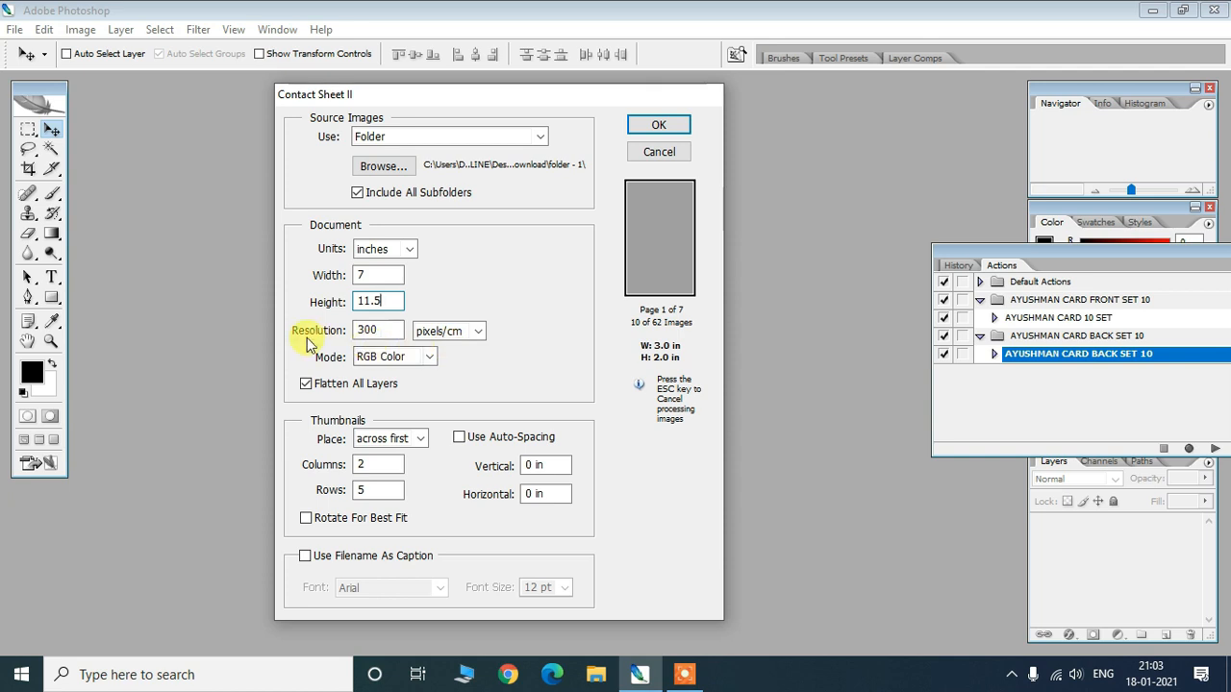
key("Tab")
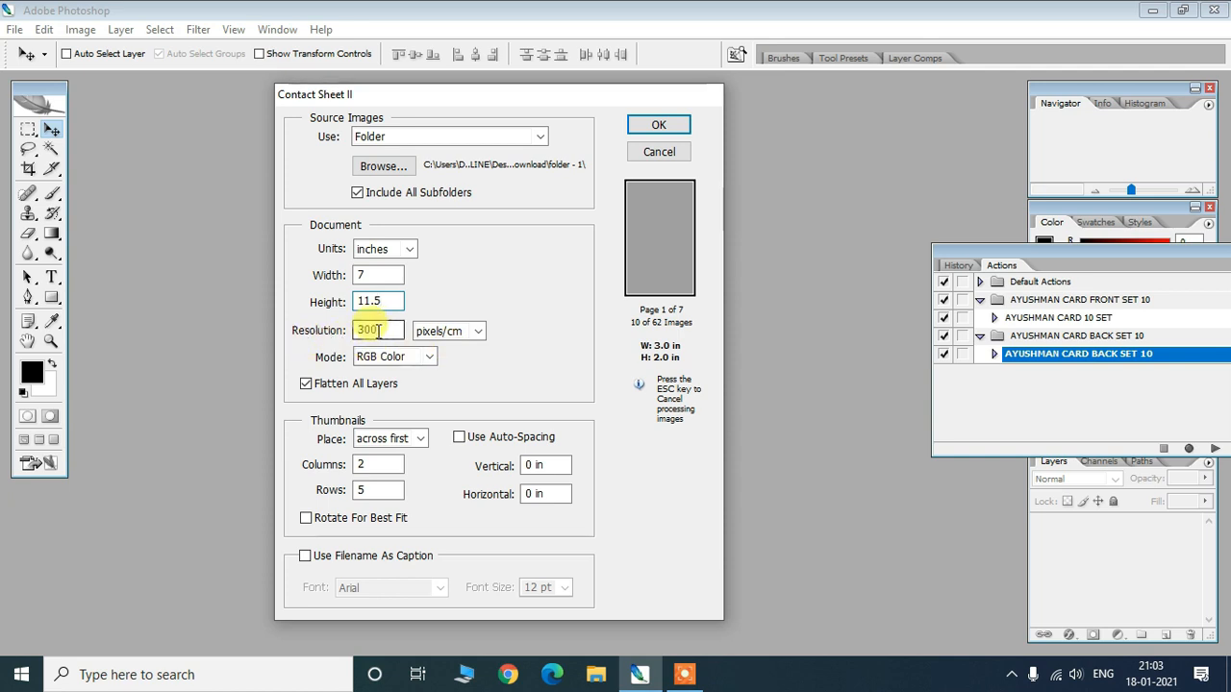
left_click(382, 331)
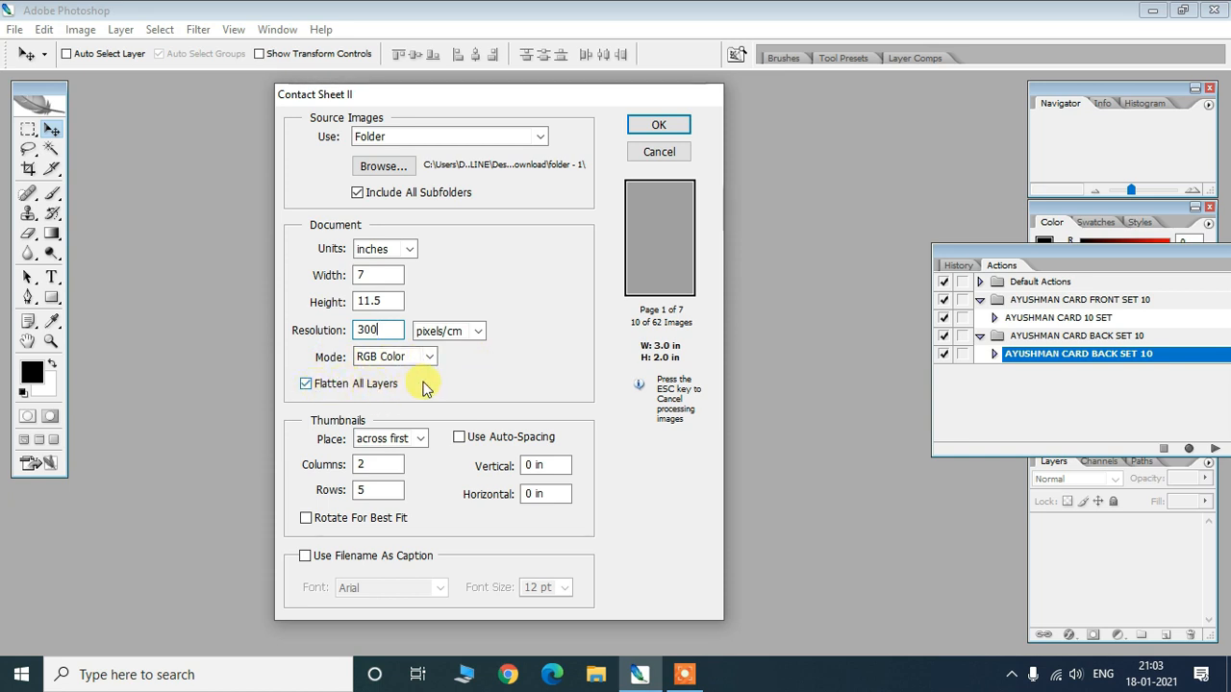
- Toggle Flatten All Layers and set 0 vertical/horizontal spacing, 2 columns and 5 rows
left_click(306, 385)
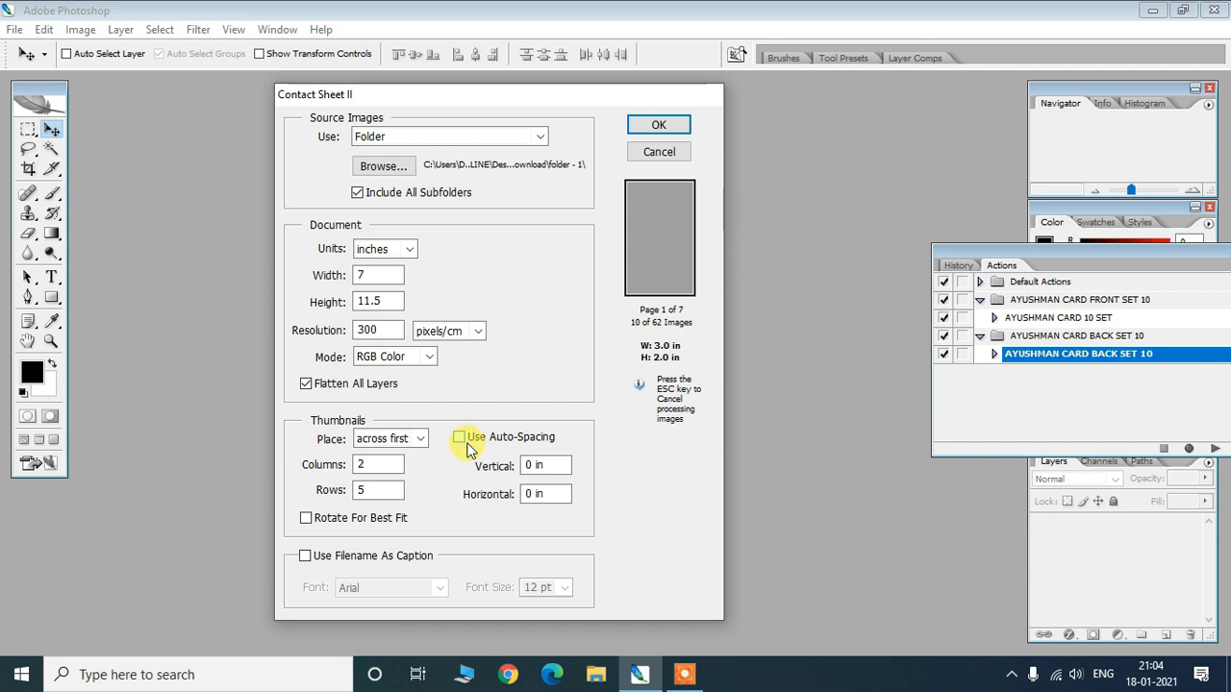
double_click(531, 465)
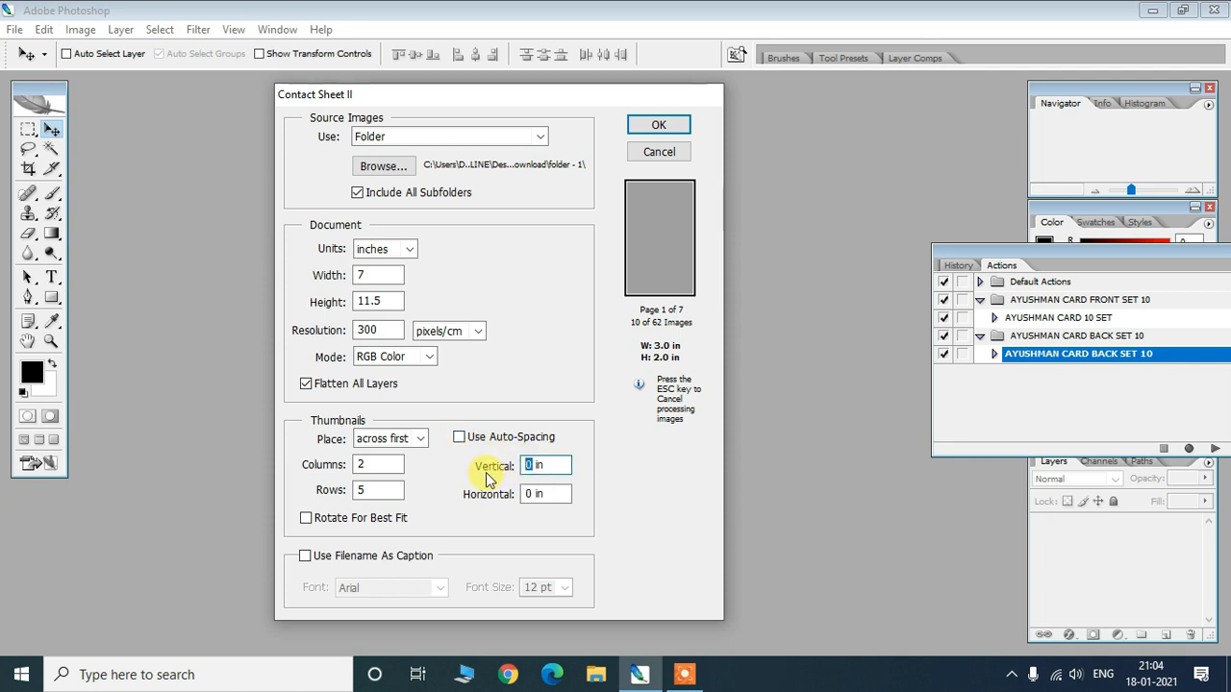
double_click(532, 493)
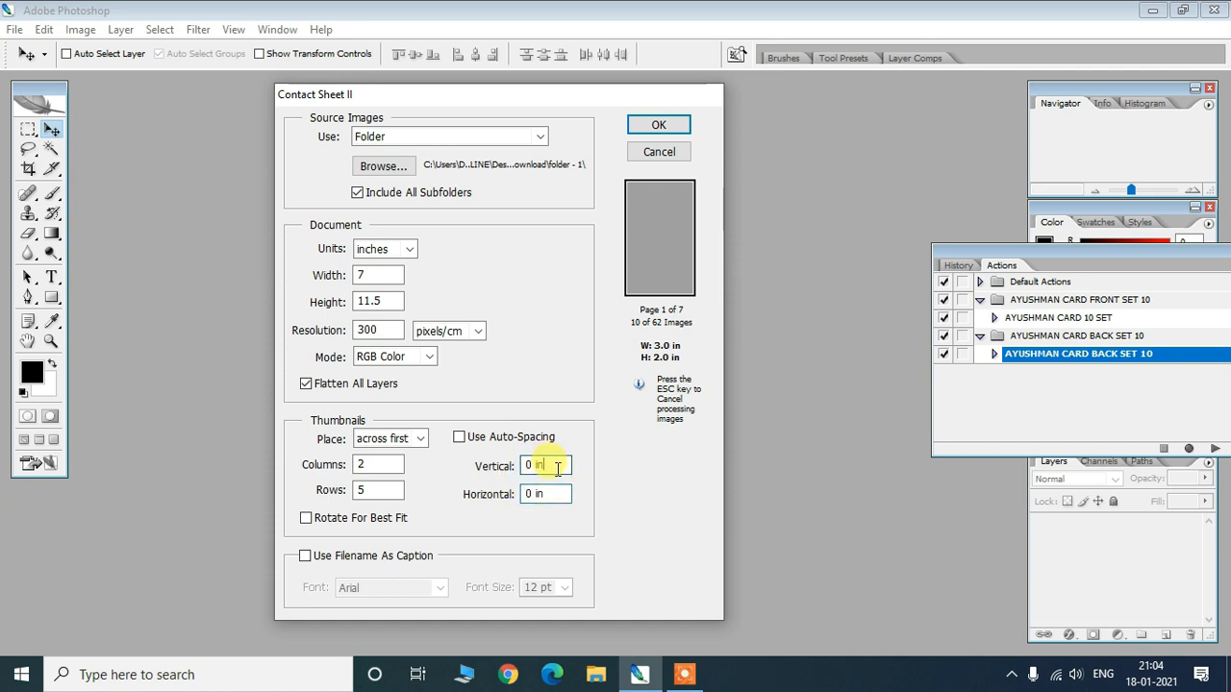
left_click(555, 494)
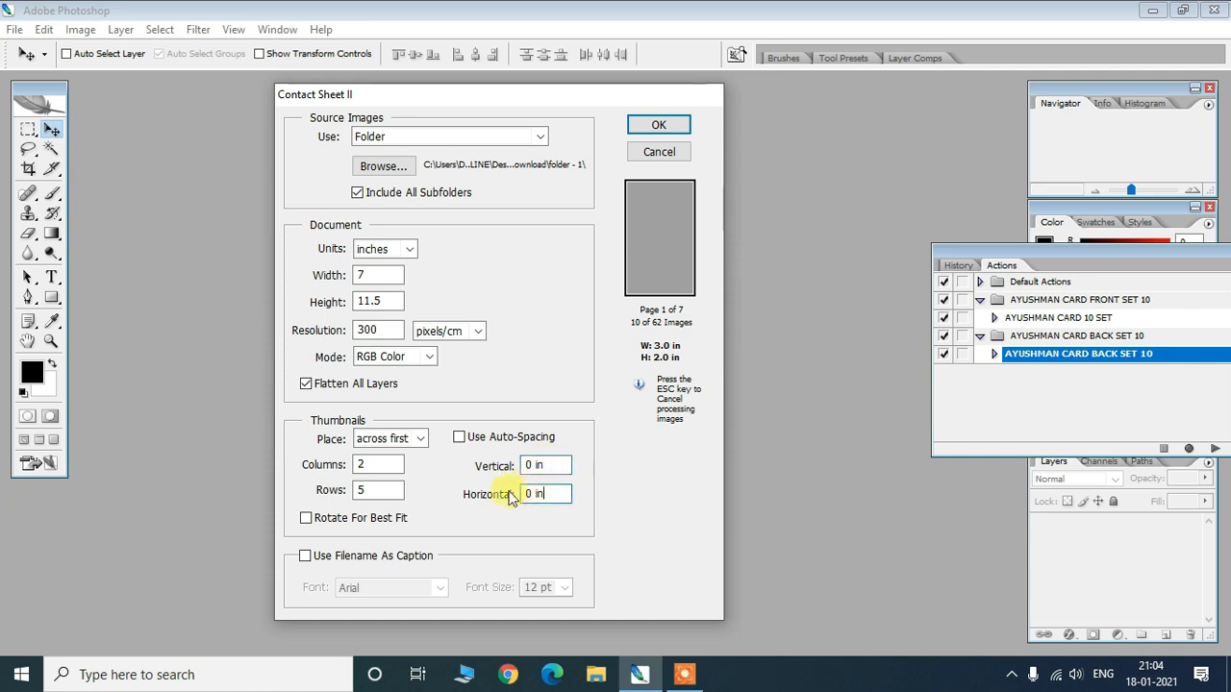
double_click(378, 465)
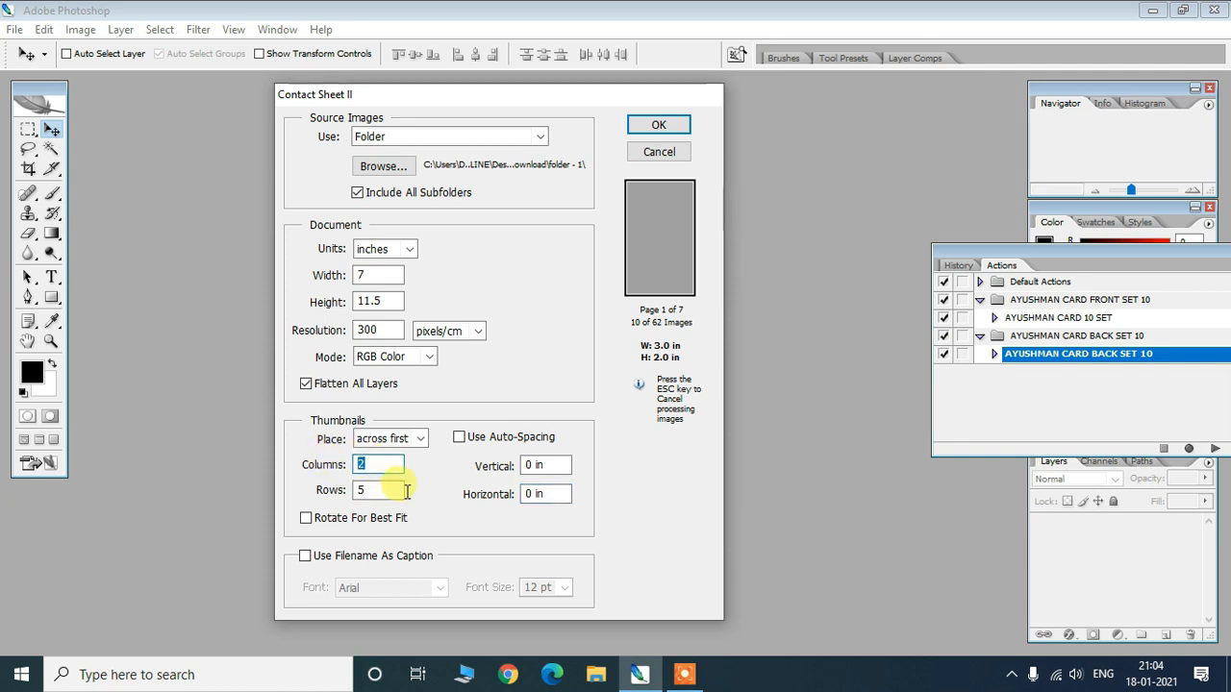
left_click(364, 490)
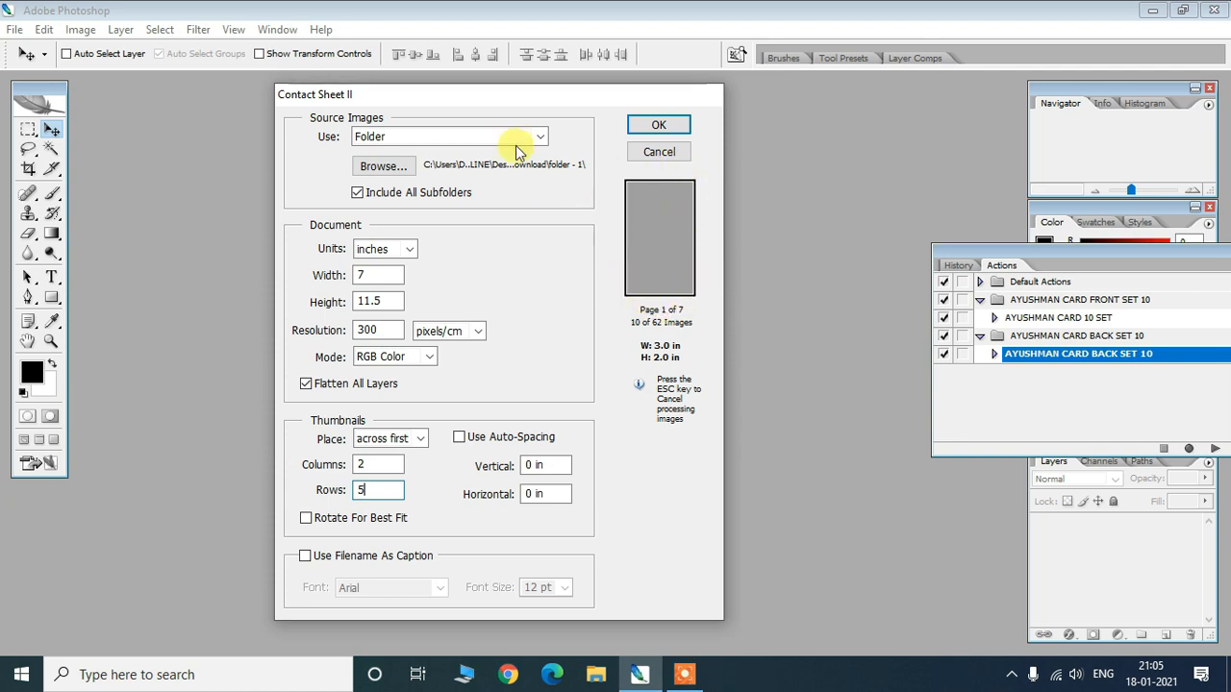
- Reposition the Contact Sheet II dialog and build ContactSheet-001 through ContactSheet-007
left_click_drag(484, 97, 416, 87)
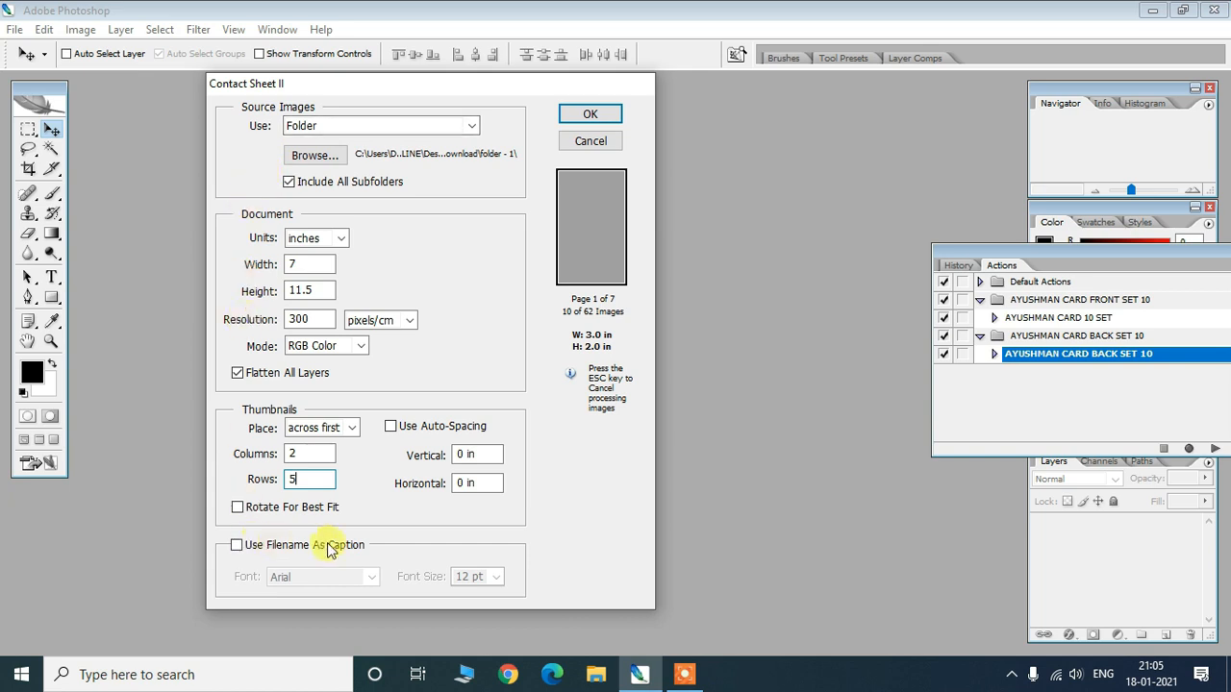
left_click_drag(406, 85, 412, 85)
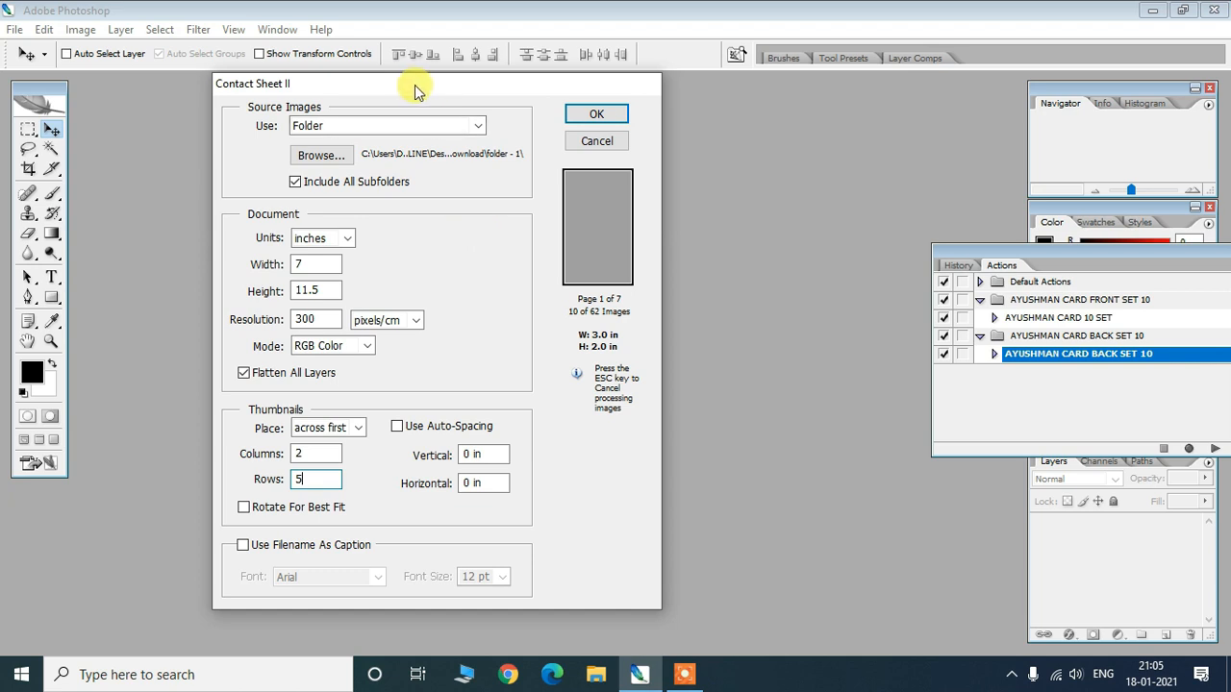
left_click_drag(415, 84, 410, 86)
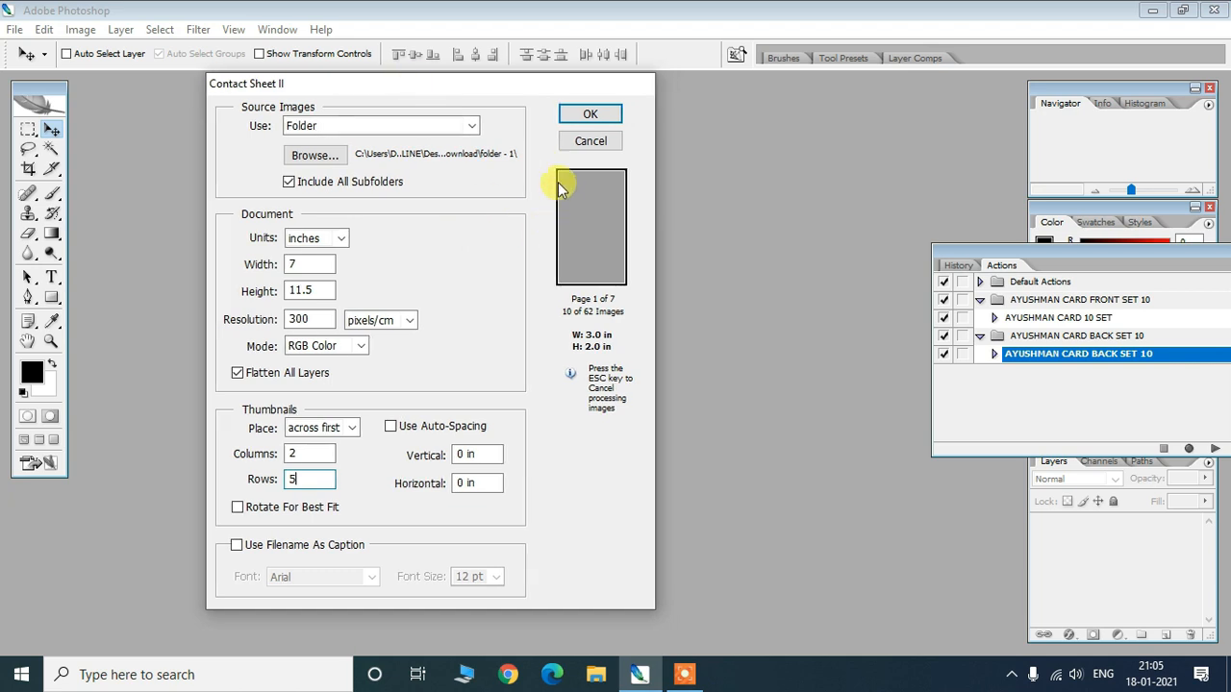
left_click(579, 116)
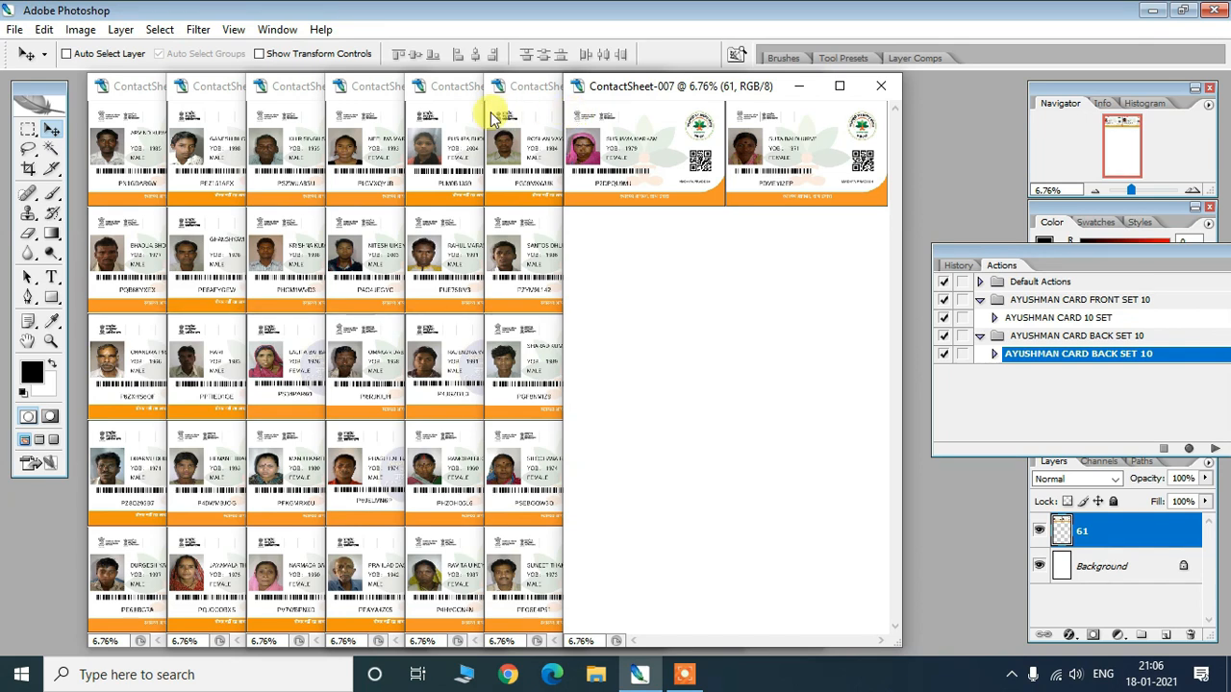
- Bring ContactSheet-006 down through -001 forward in turn, then put ContactSheet-007 on top and reposition it
left_click_drag(619, 88, 653, 114)
left_click(545, 88)
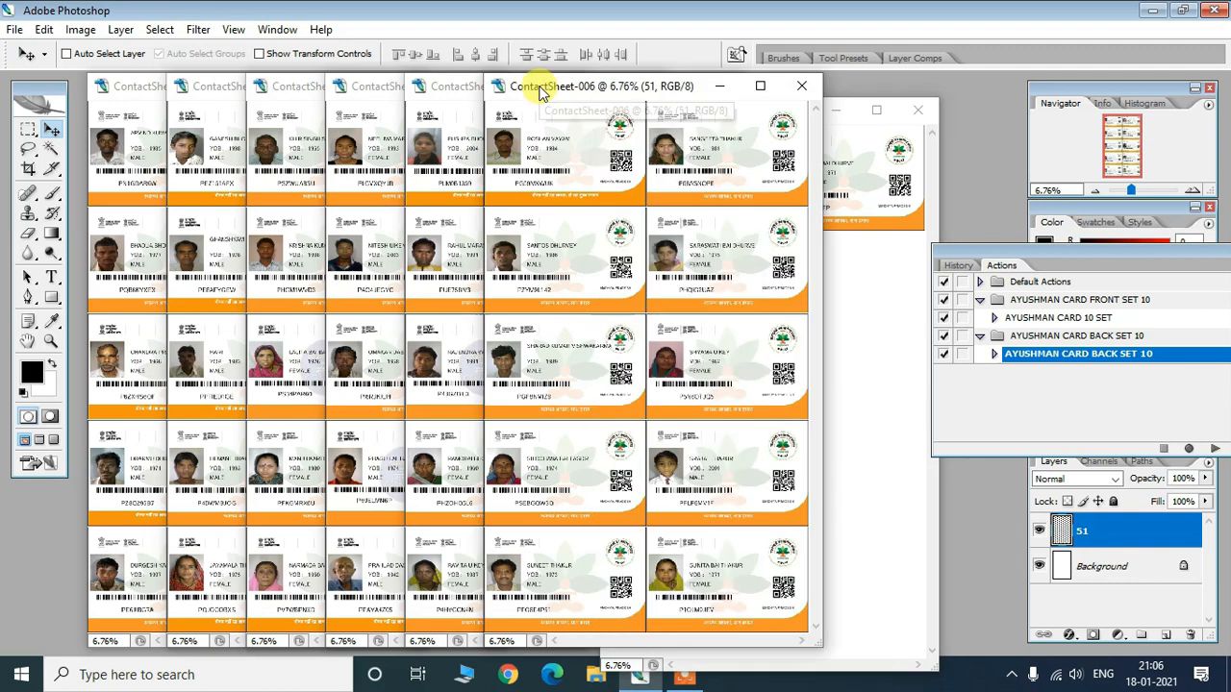
left_click(445, 90)
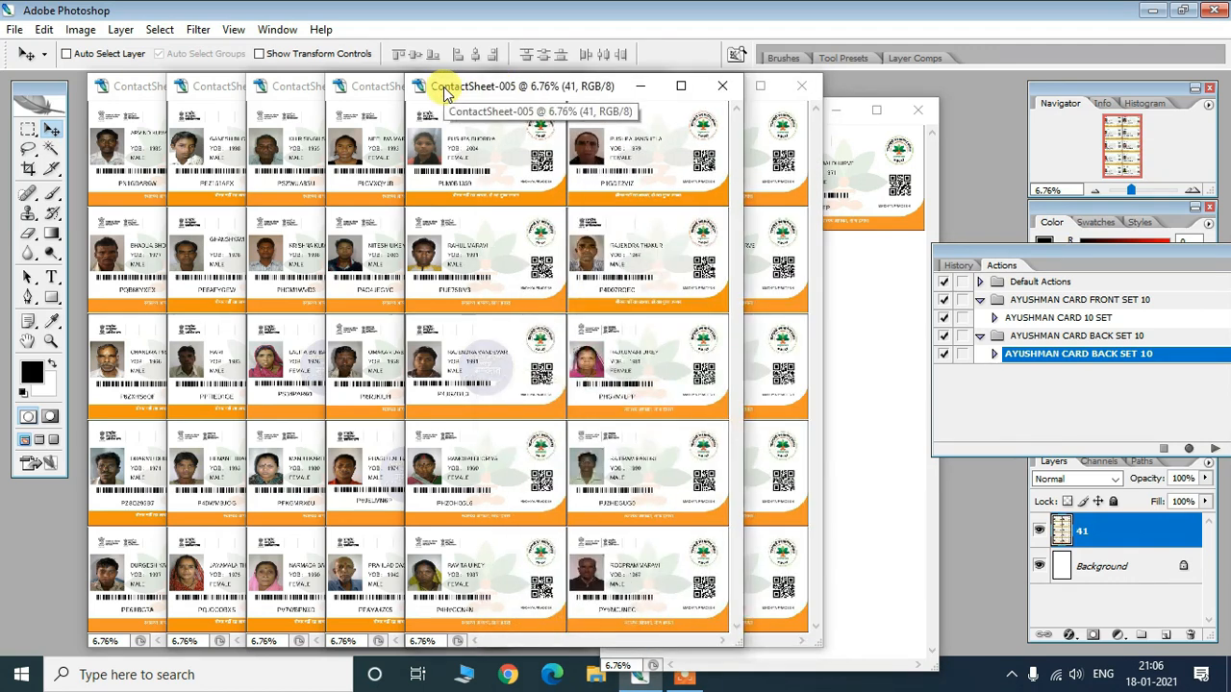
left_click(369, 87)
left_click(283, 89)
left_click(202, 87)
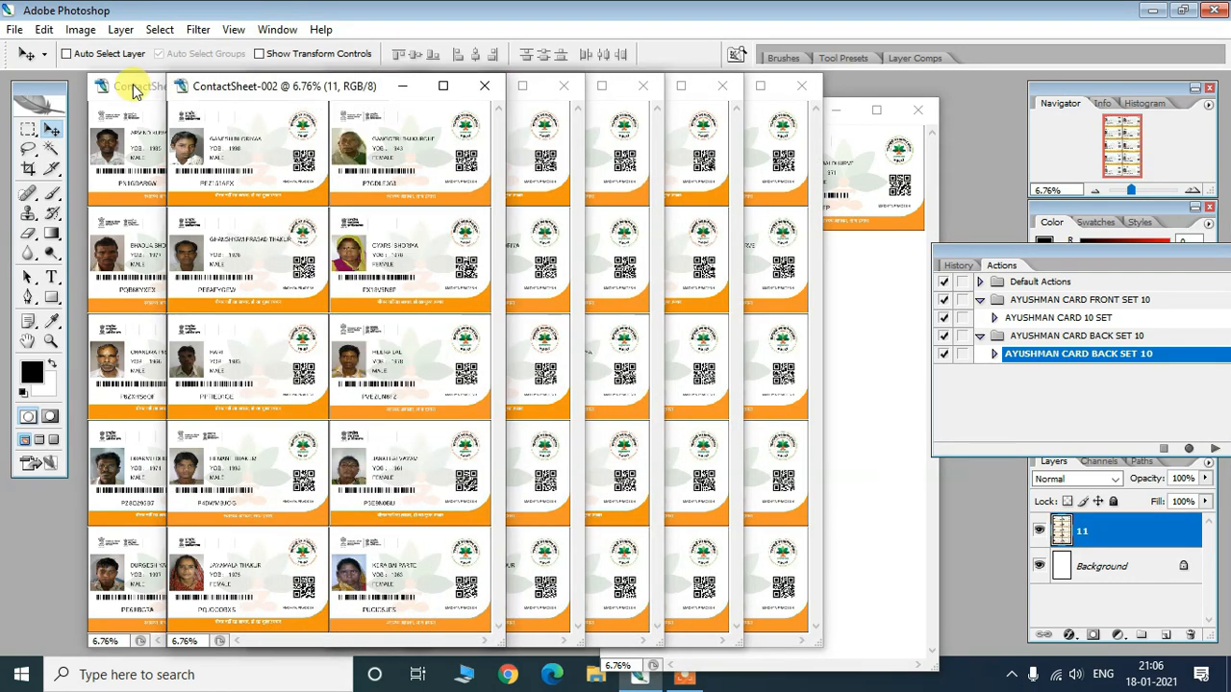
left_click(129, 87)
left_click(901, 301)
left_click_drag(688, 113, 882, 115)
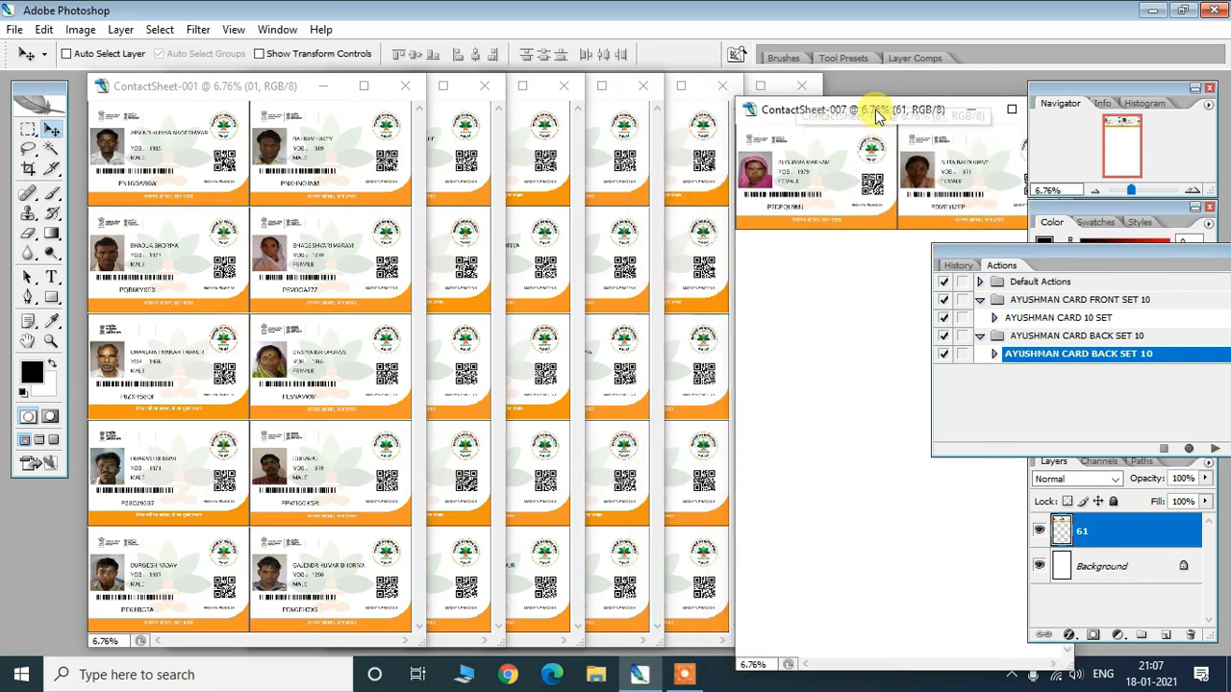
- Review ContactSheet-001 through -005 again, then bring ContactSheet-007 forward and shift it left
left_click(255, 248)
left_click(476, 258)
left_click(514, 261)
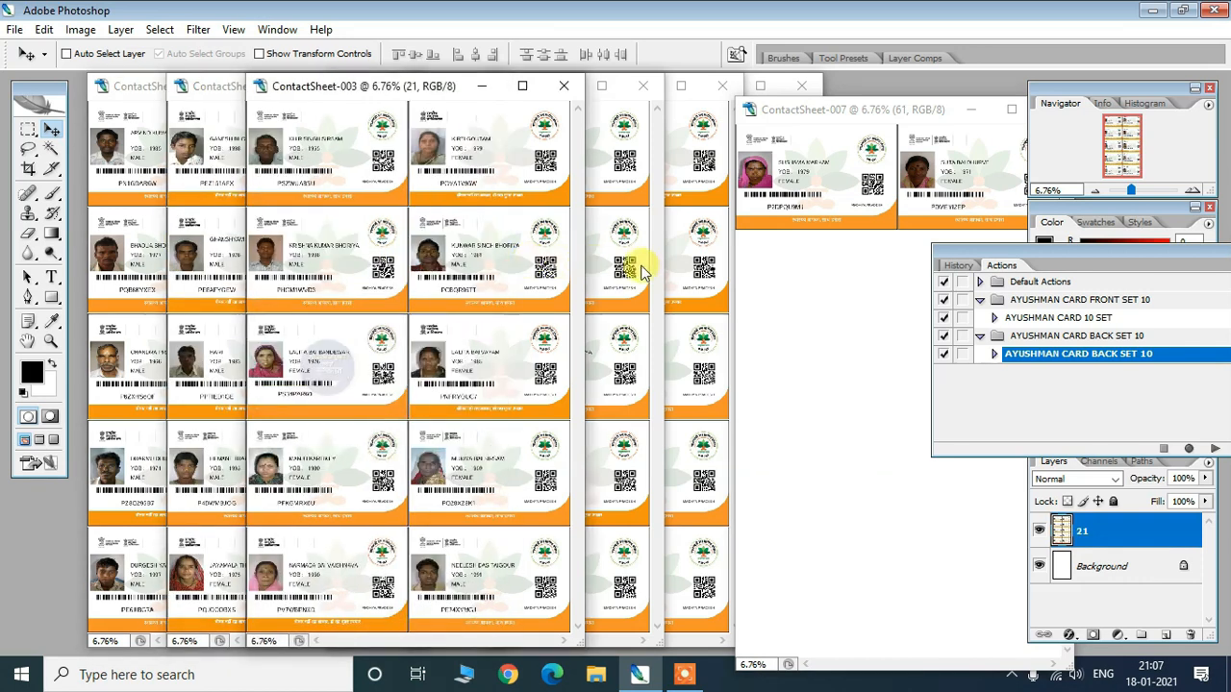
left_click(626, 267)
left_click(690, 259)
left_click(817, 352)
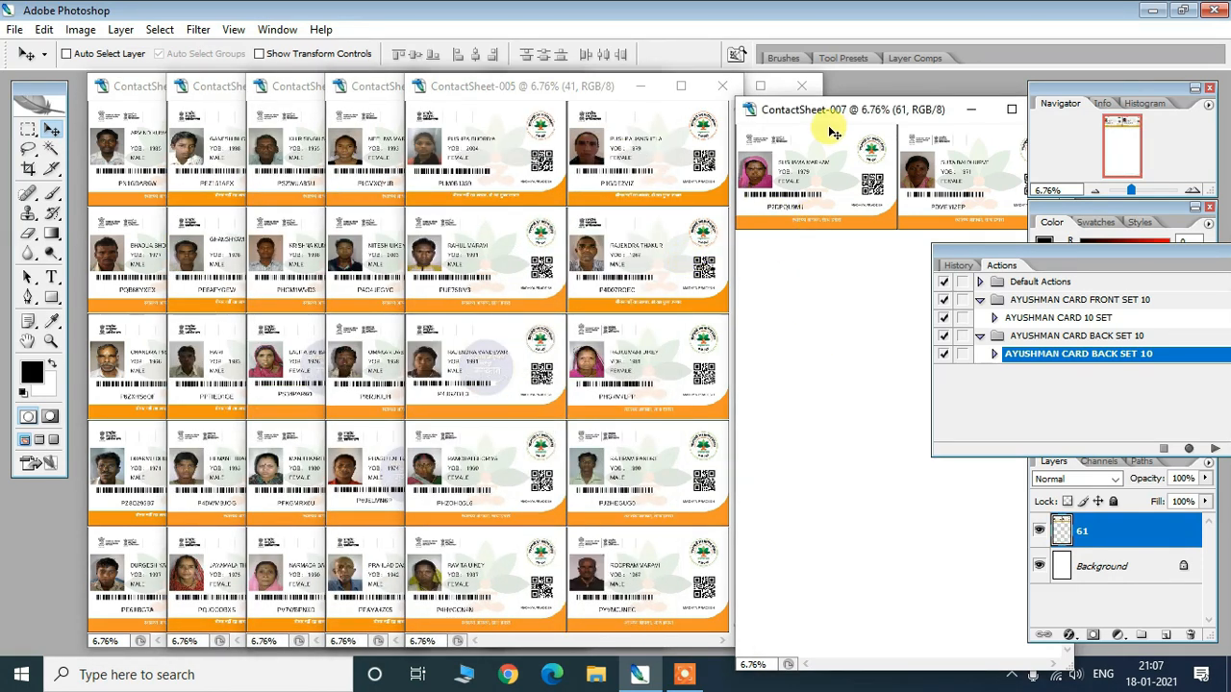
left_click_drag(838, 104, 742, 114)
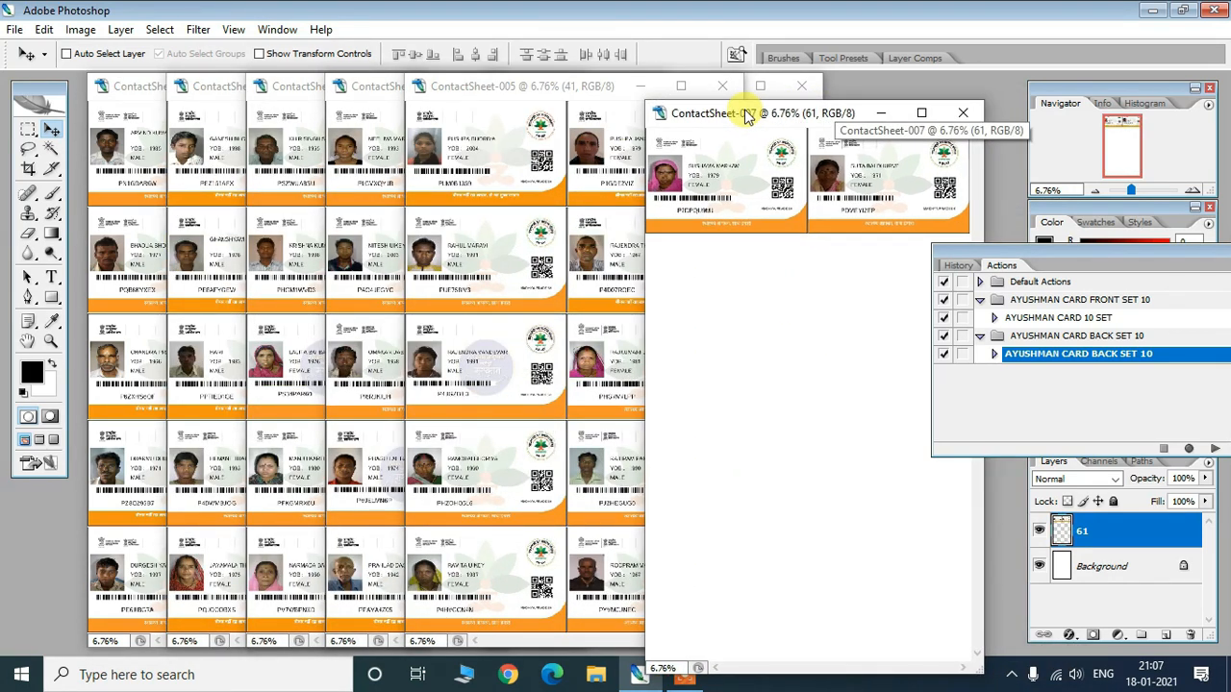
left_click_drag(782, 112, 749, 93)
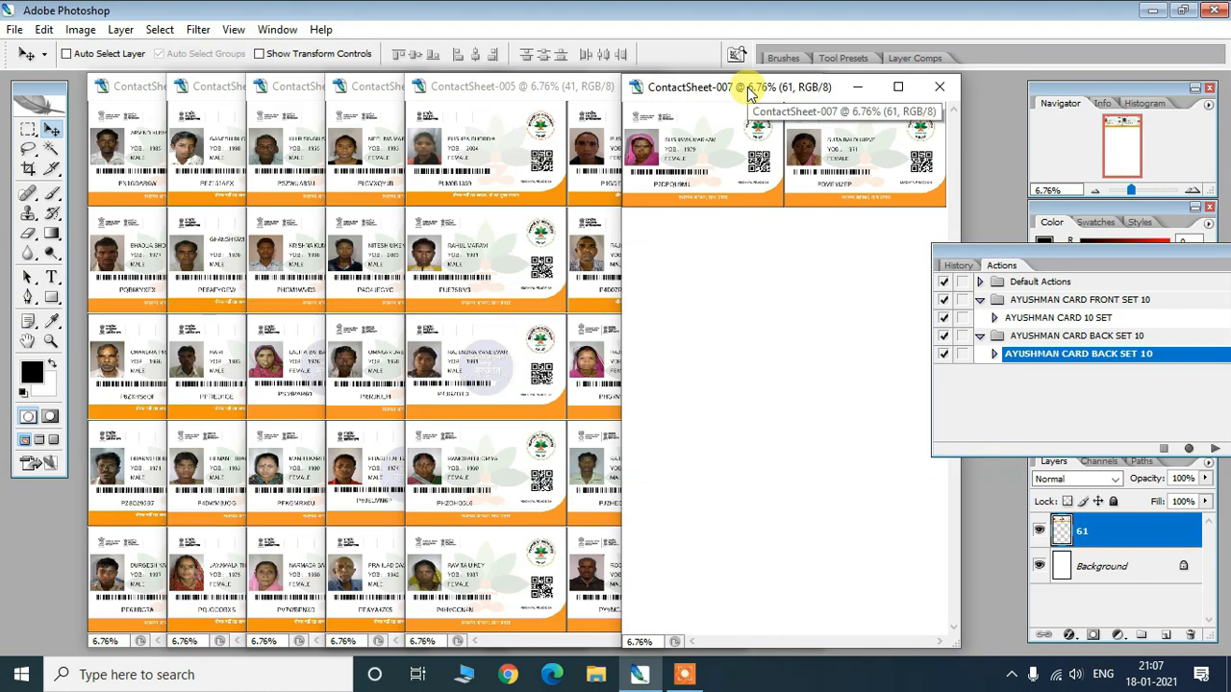
mouse_move(740, 90)
left_mouse_down()
mouse_move(759, 88)
mouse_move(469, 93)
mouse_move(749, 100)
left_mouse_up()
- Move ContactSheet-005 aside and check sheets -004, -003, -002 and -001, then bring -007 forward
left_click_drag(478, 86, 581, 89)
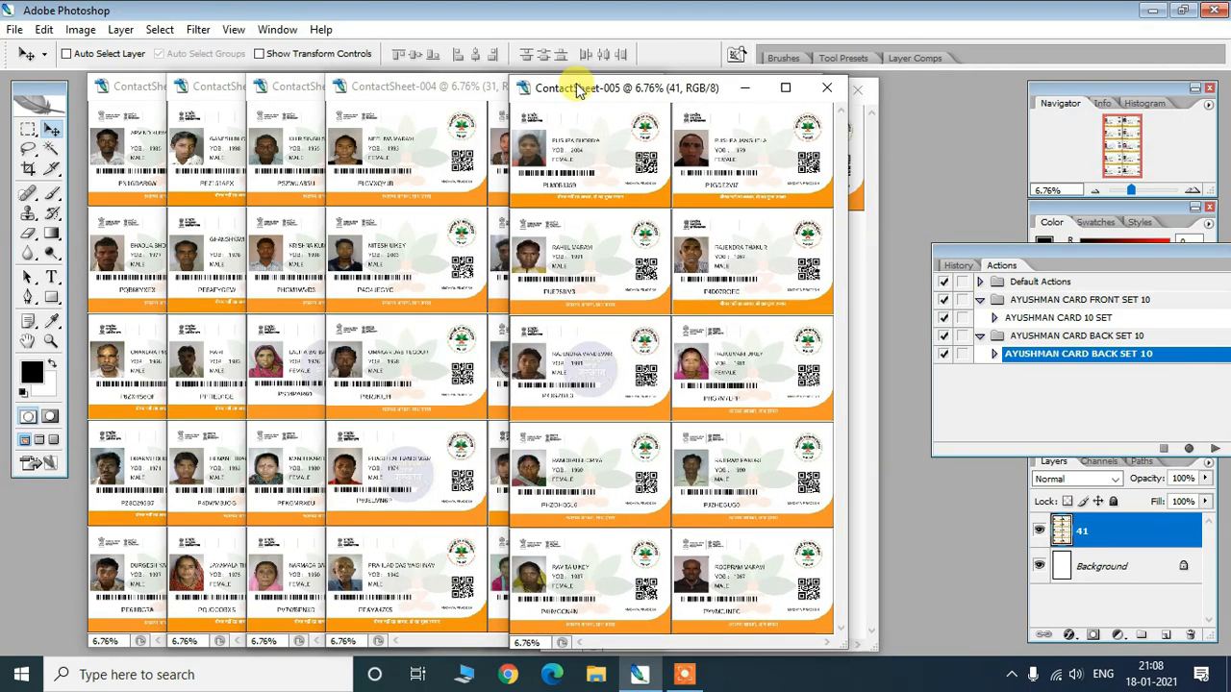
left_click(414, 87)
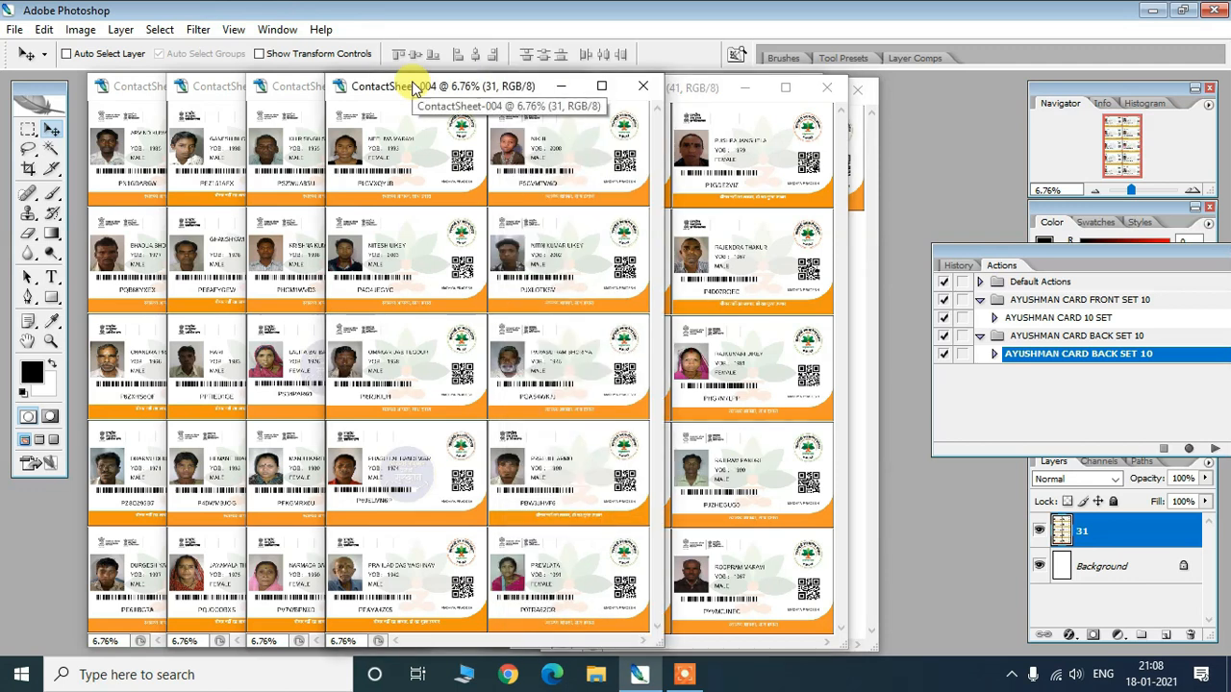
left_click(284, 86)
left_click(206, 85)
left_click(131, 89)
left_click(474, 176)
left_click(123, 173)
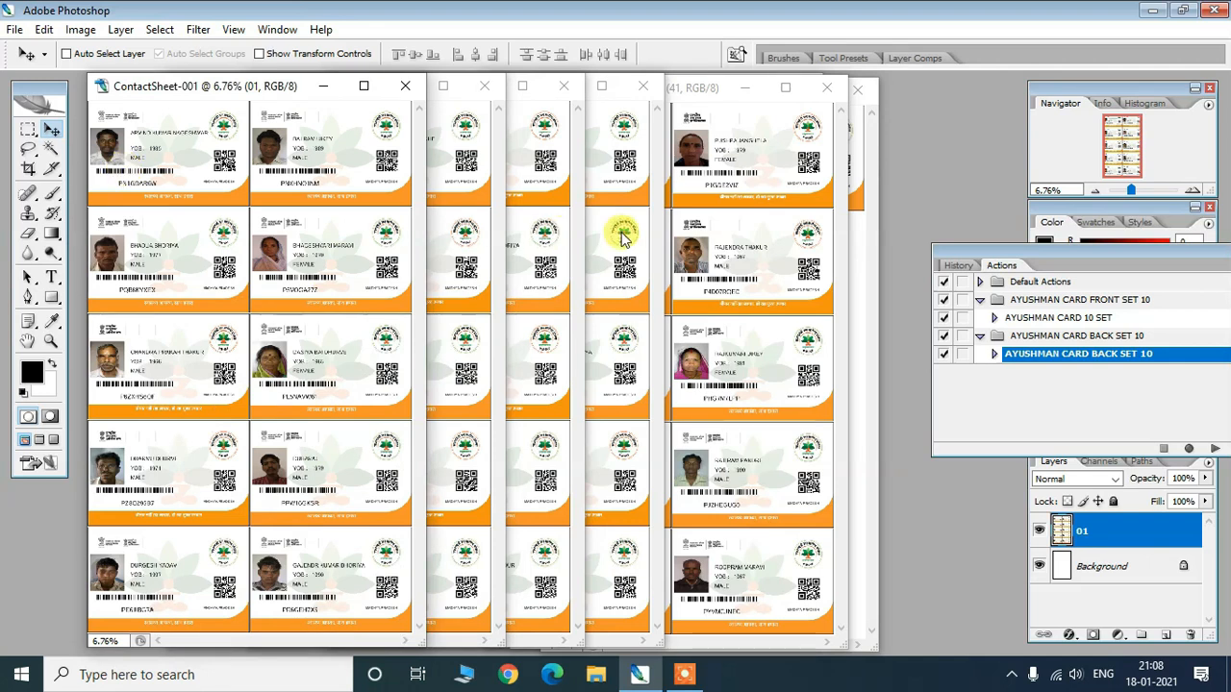
left_click(742, 241)
left_click(437, 227)
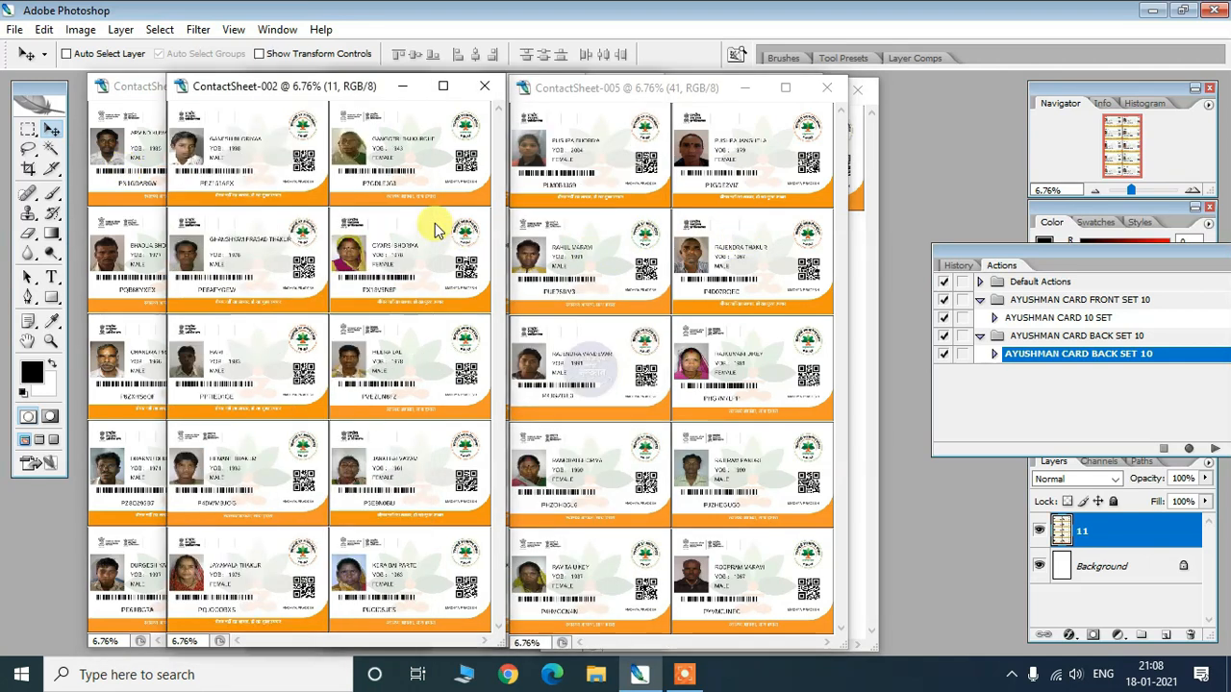
left_click(140, 200)
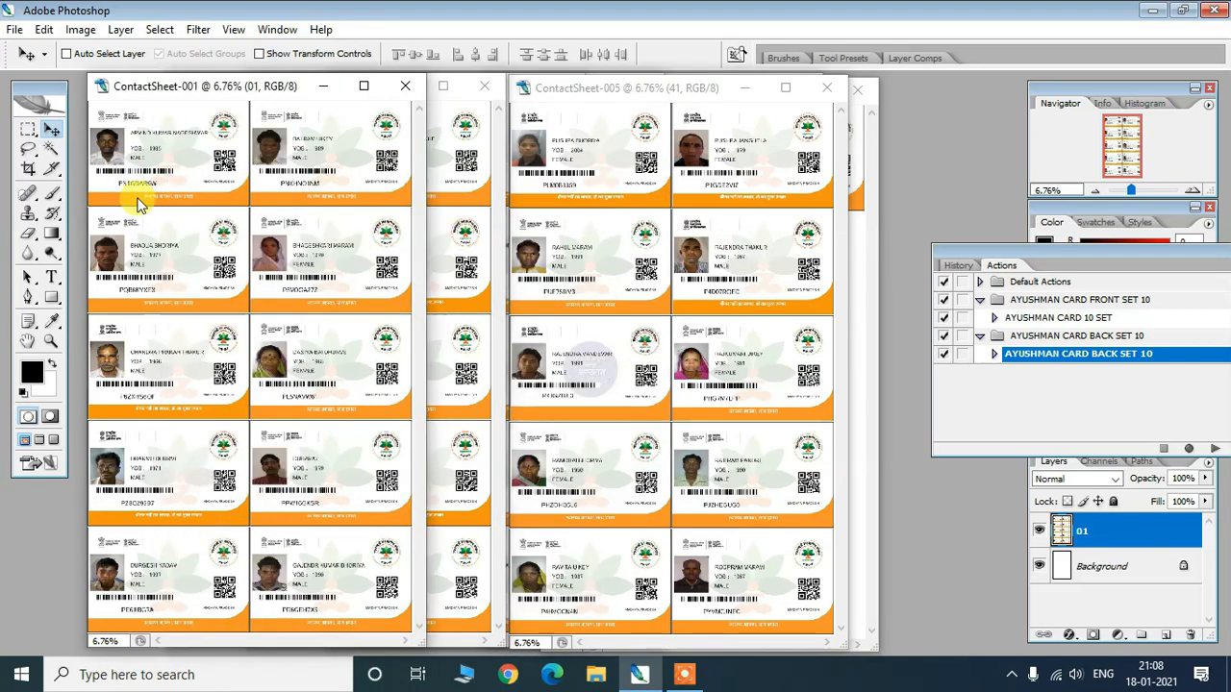
left_click(860, 293)
- Slide ContactSheet-007 right, recheck sheets -005 and -001, and finish with the two-card ContactSheet-007 on top
left_click_drag(692, 91, 604, 89)
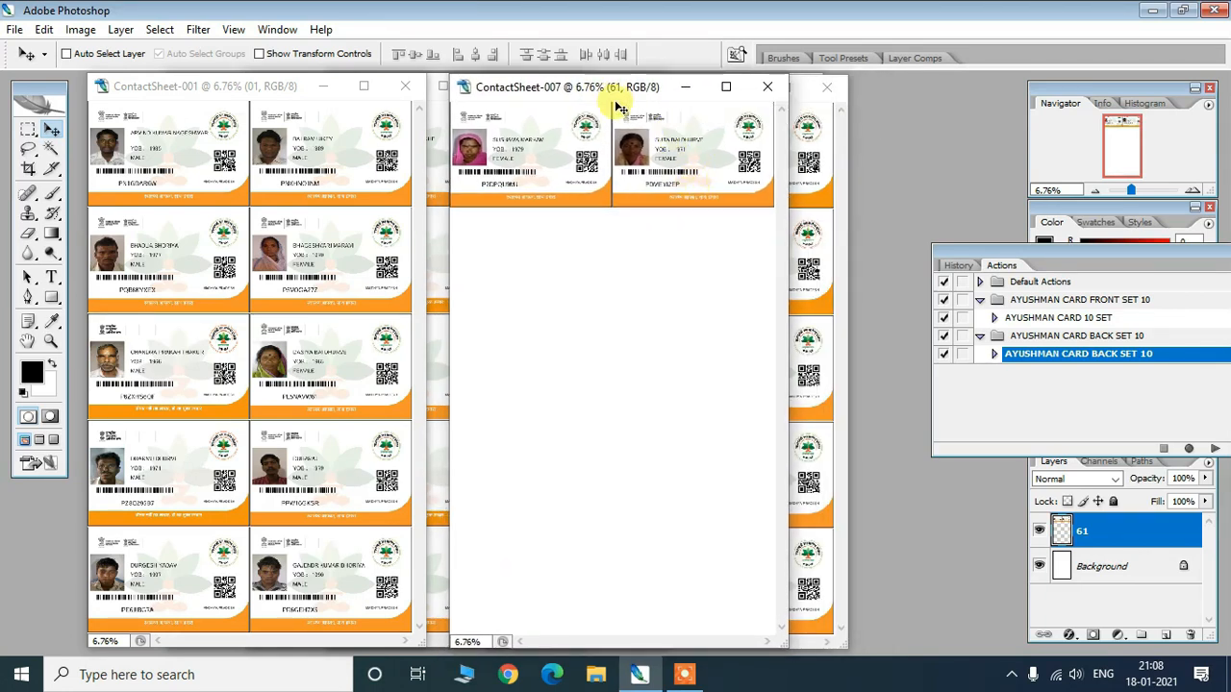
left_click_drag(586, 87, 717, 86)
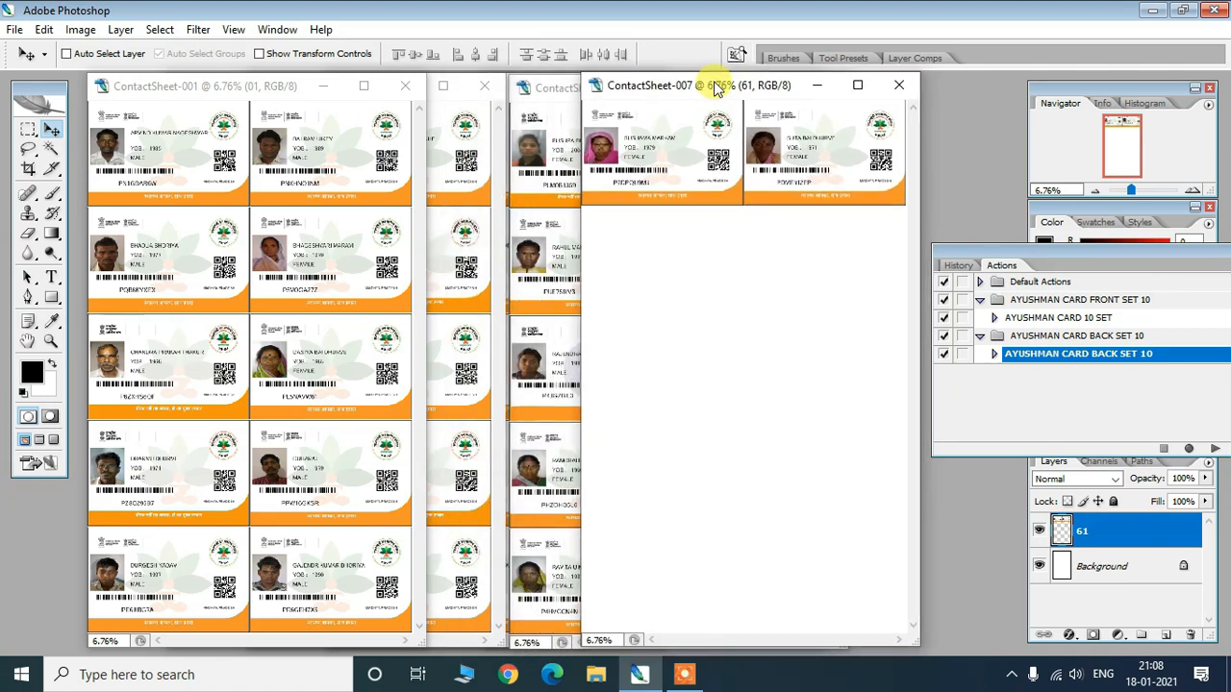
left_click(551, 149)
left_click(434, 228)
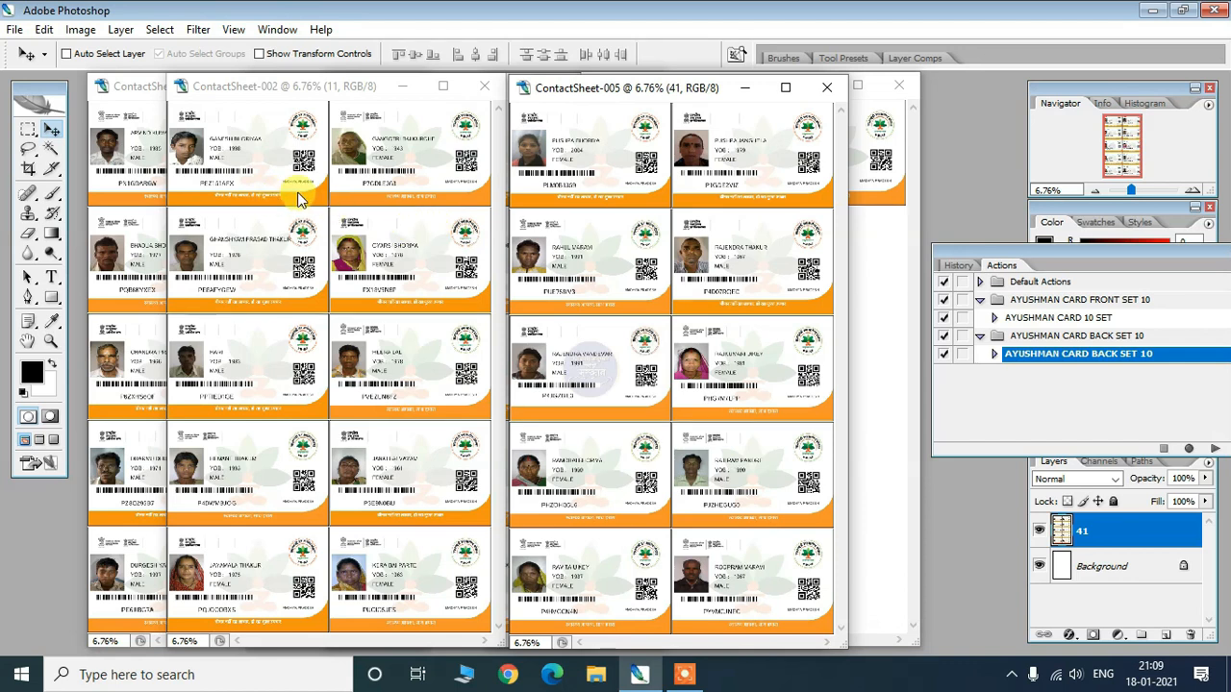
left_click(136, 201)
left_click(462, 246)
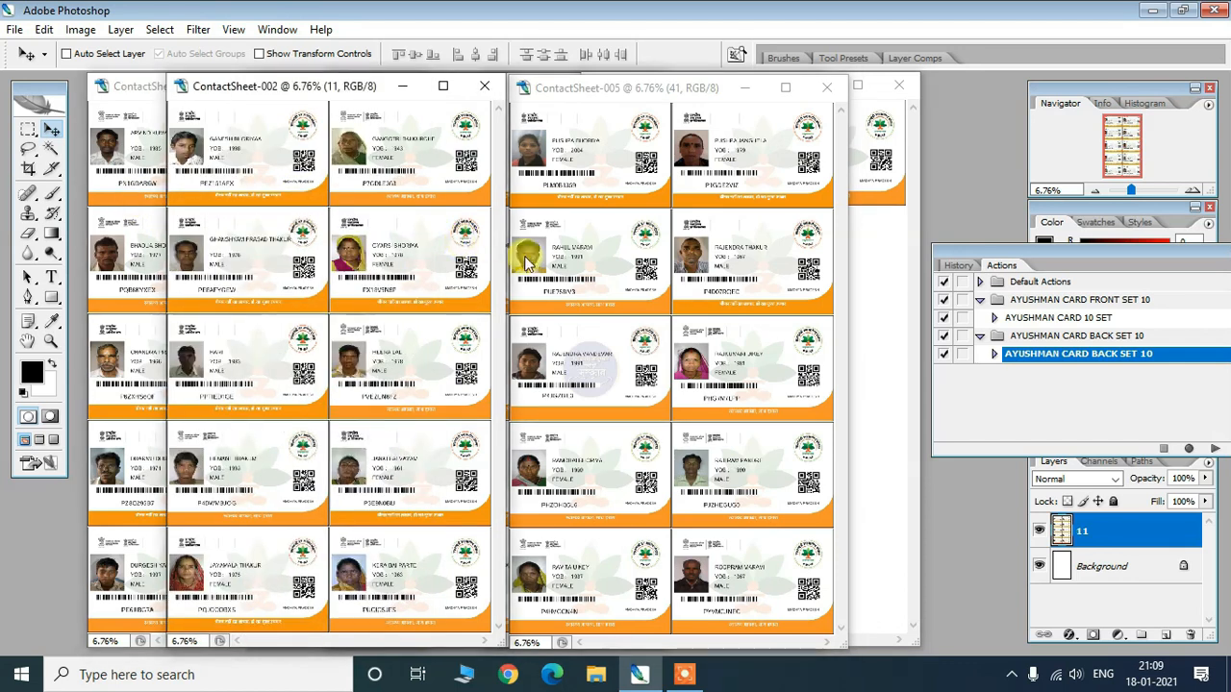
left_click(598, 267)
left_click(881, 304)
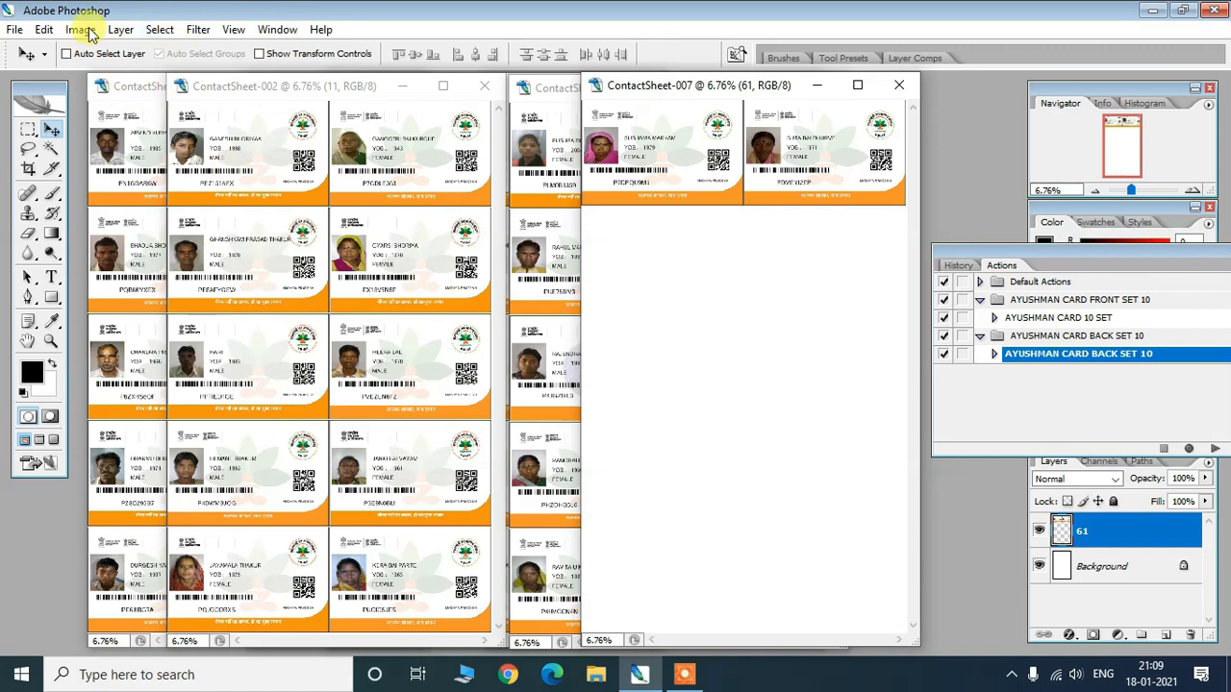
- Open Contact Sheet II and choose folder -2 inside ayushman card download as the source folder
left_click(14, 30)
mouse_move(104, 367)
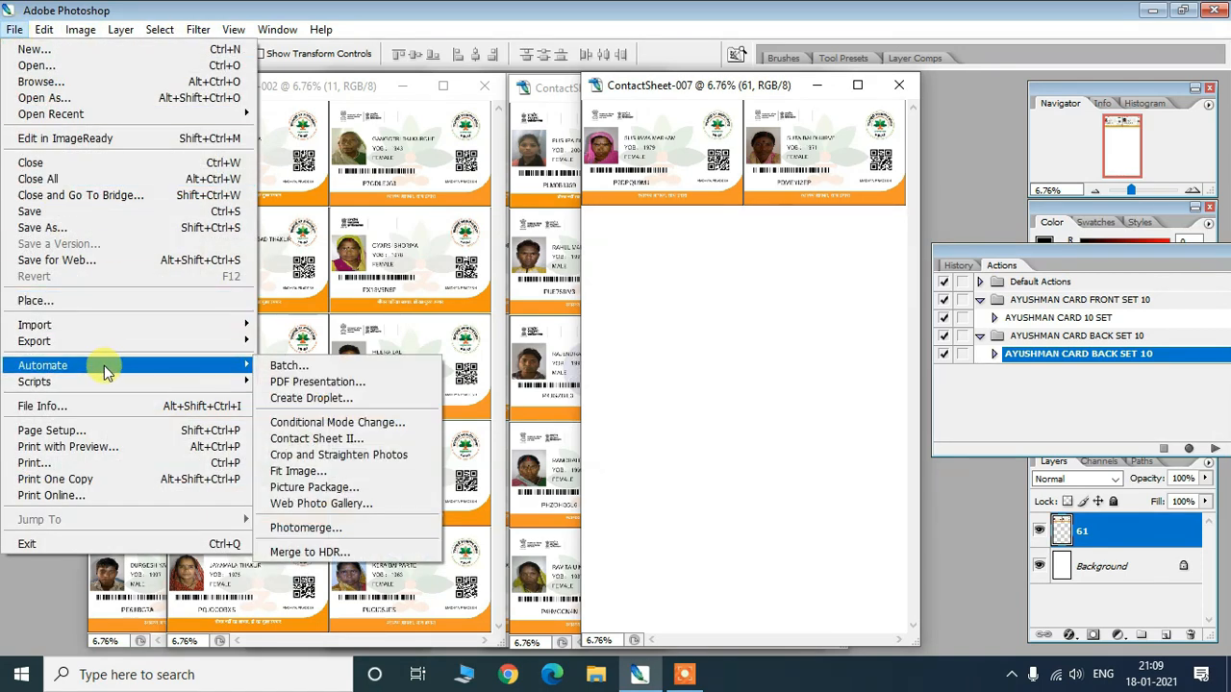
left_click(366, 442)
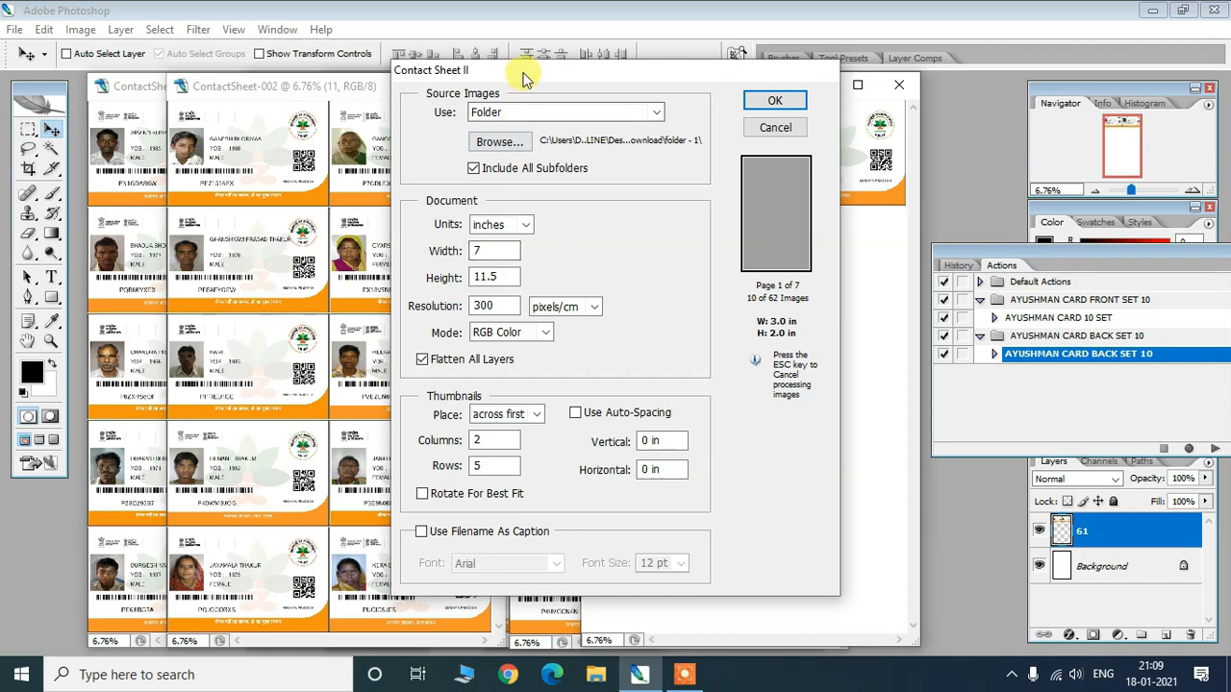
left_click_drag(527, 77, 484, 76)
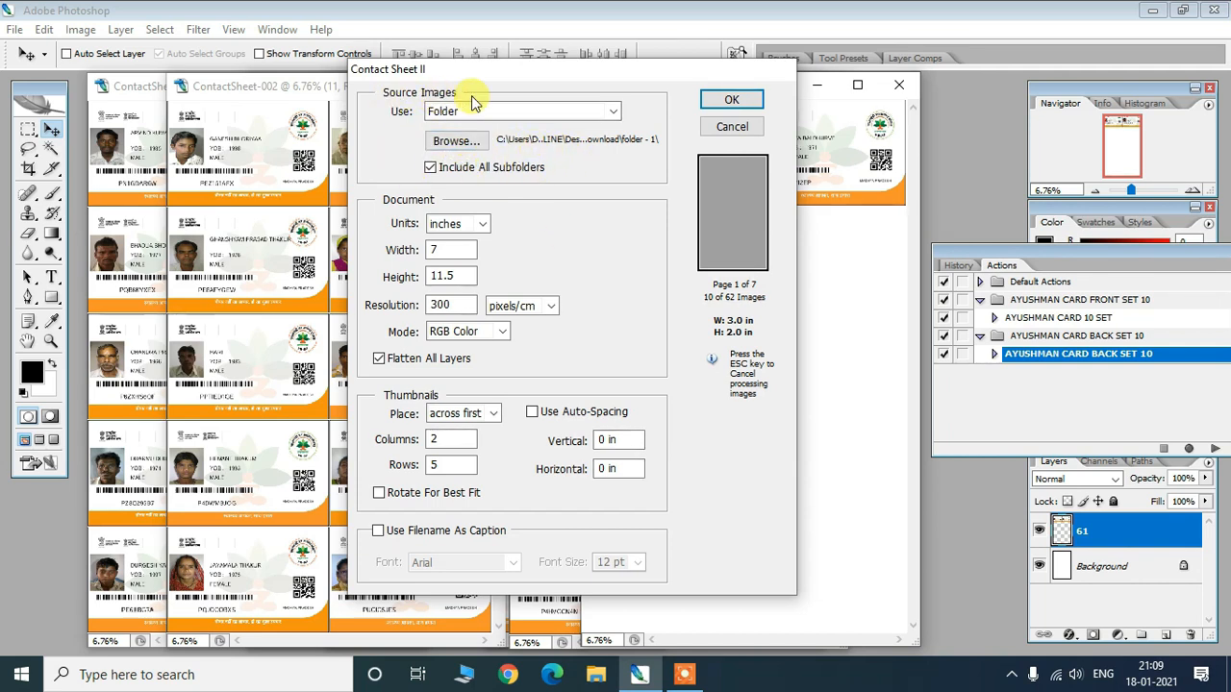
left_click(456, 142)
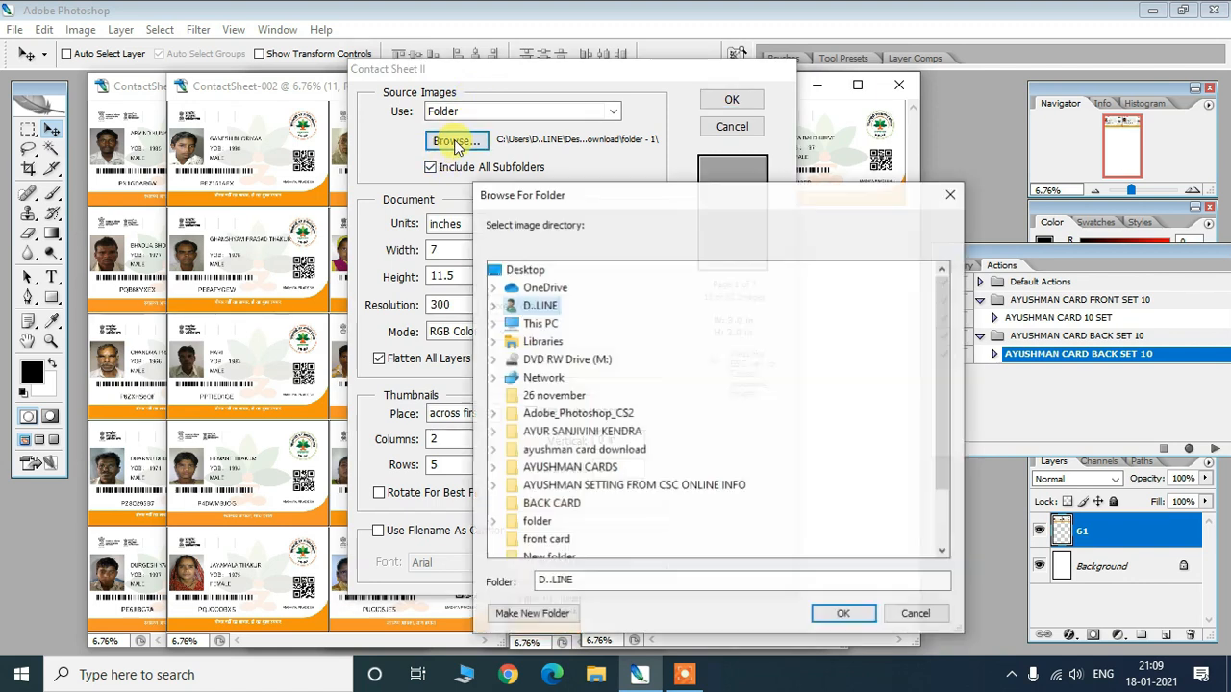
left_click(493, 450)
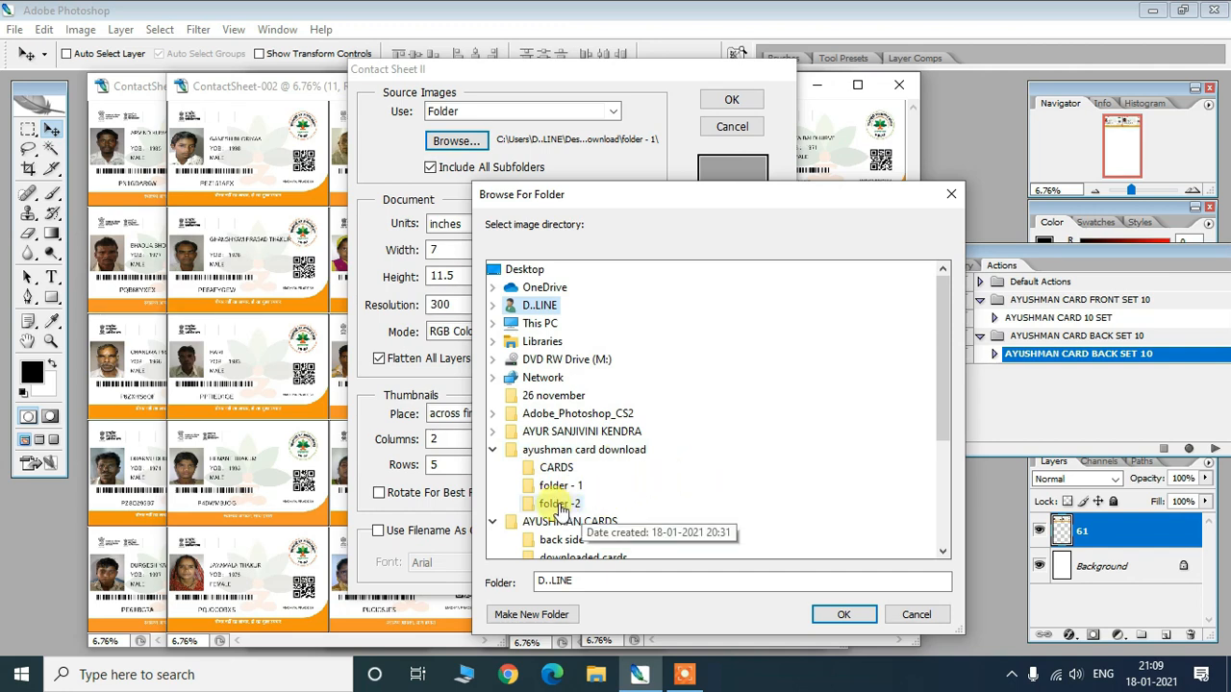
left_click(560, 506)
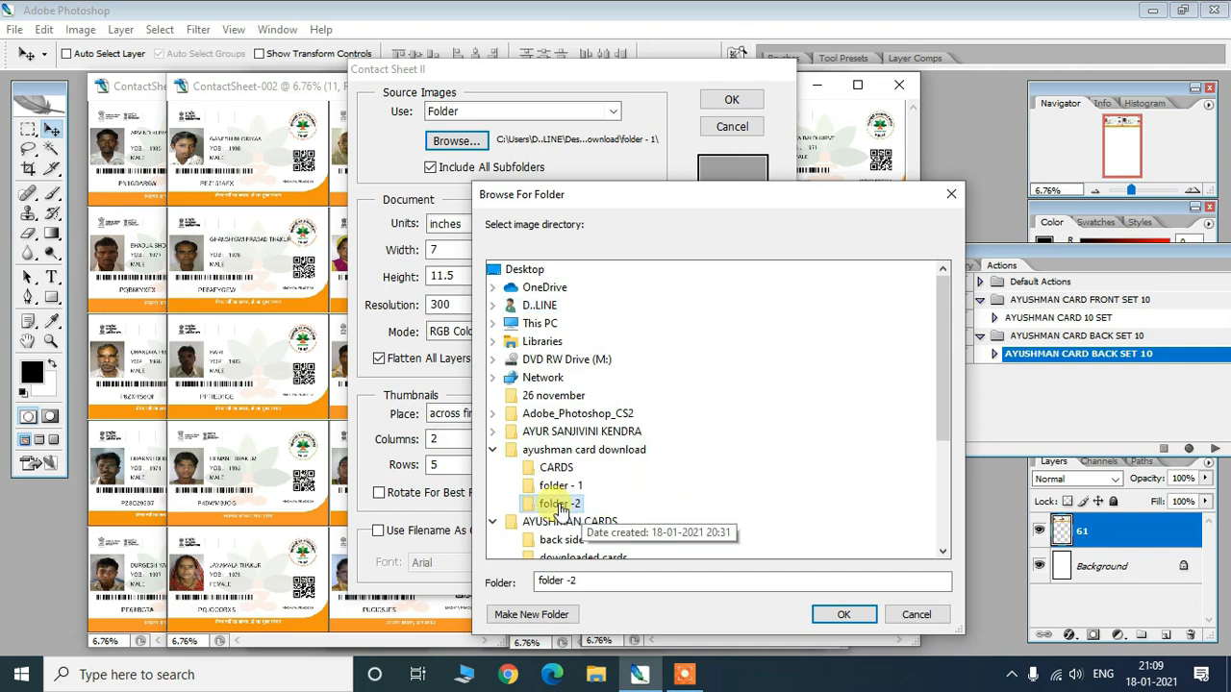
left_click(844, 615)
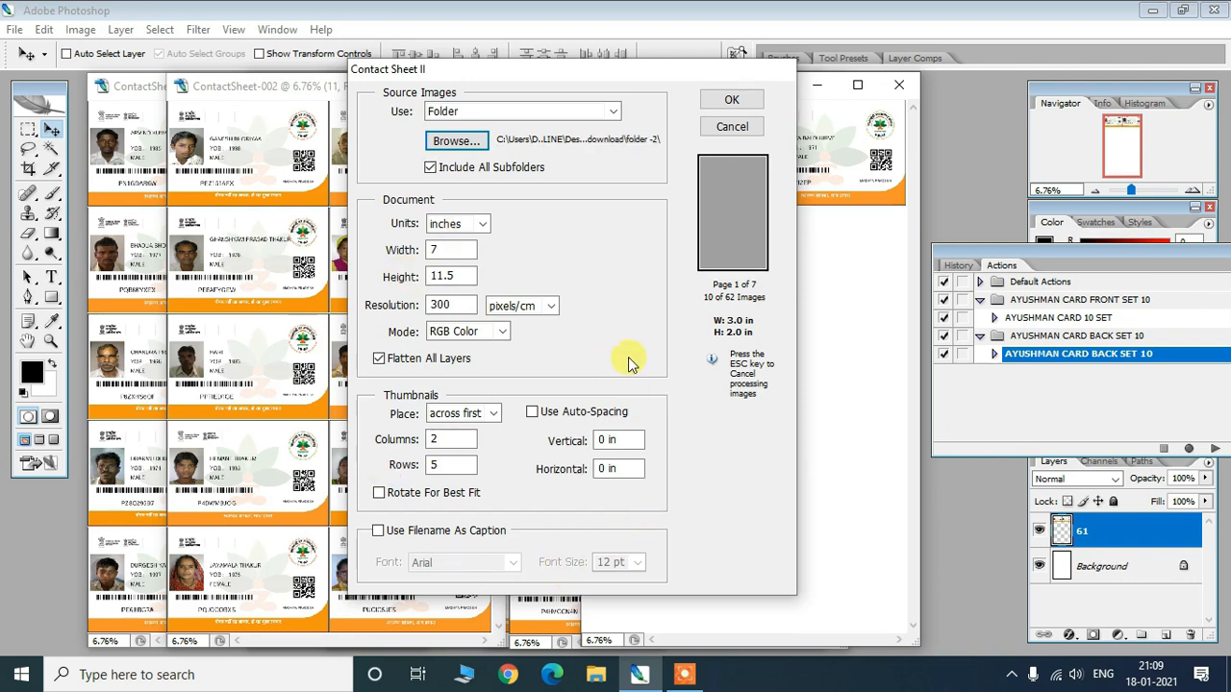
- Generate the back-side contact sheets and drag ContactSheet-007 through -002 left to uncover ContactSheet-001
left_click(723, 101)
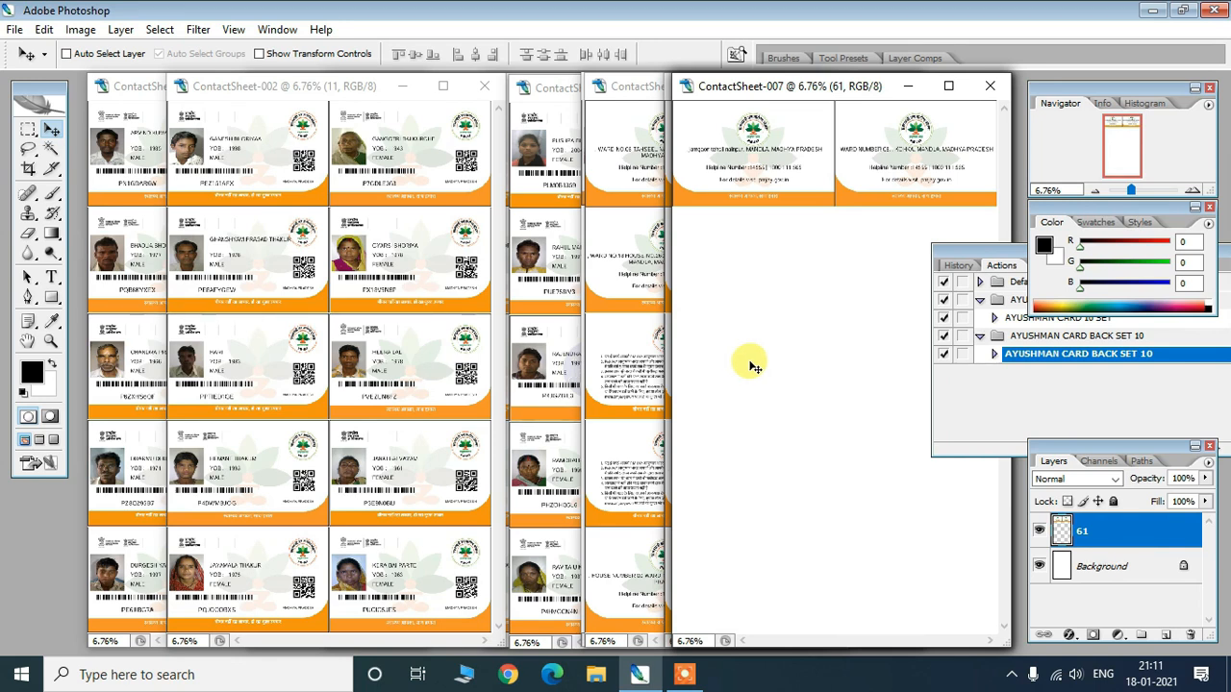
left_click_drag(775, 89, 359, 109)
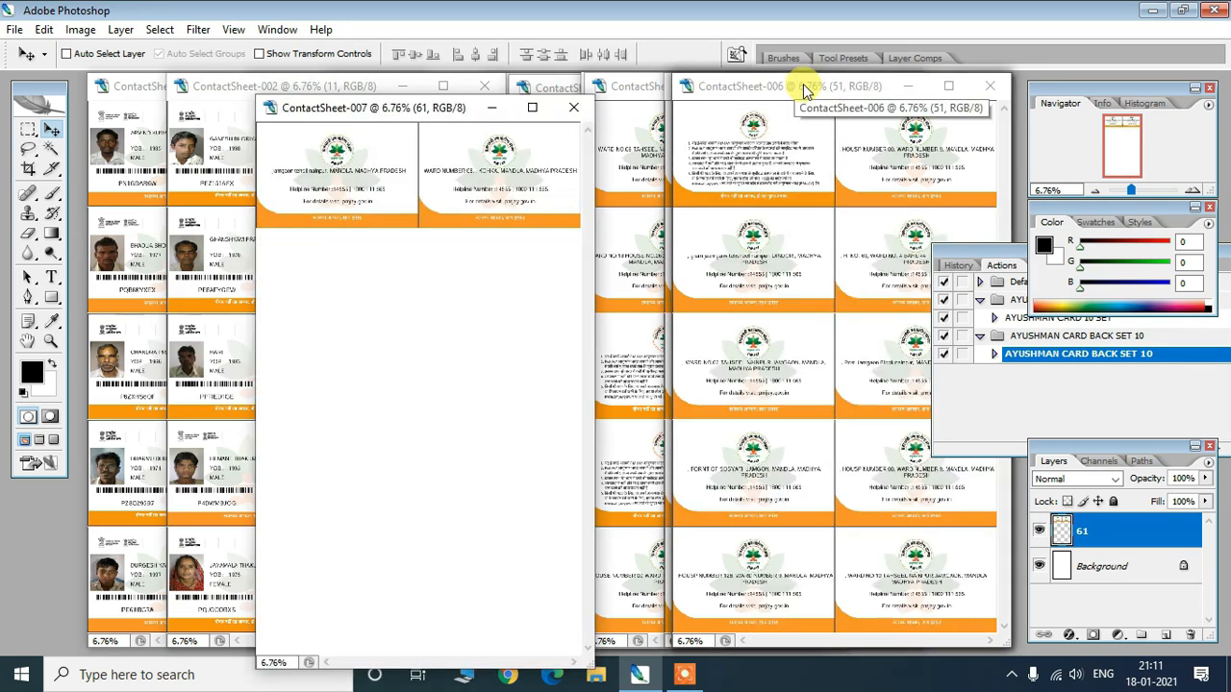
left_click_drag(829, 89, 410, 106)
left_click_drag(785, 87, 346, 90)
left_click_drag(822, 91, 431, 91)
left_click_drag(796, 88, 445, 93)
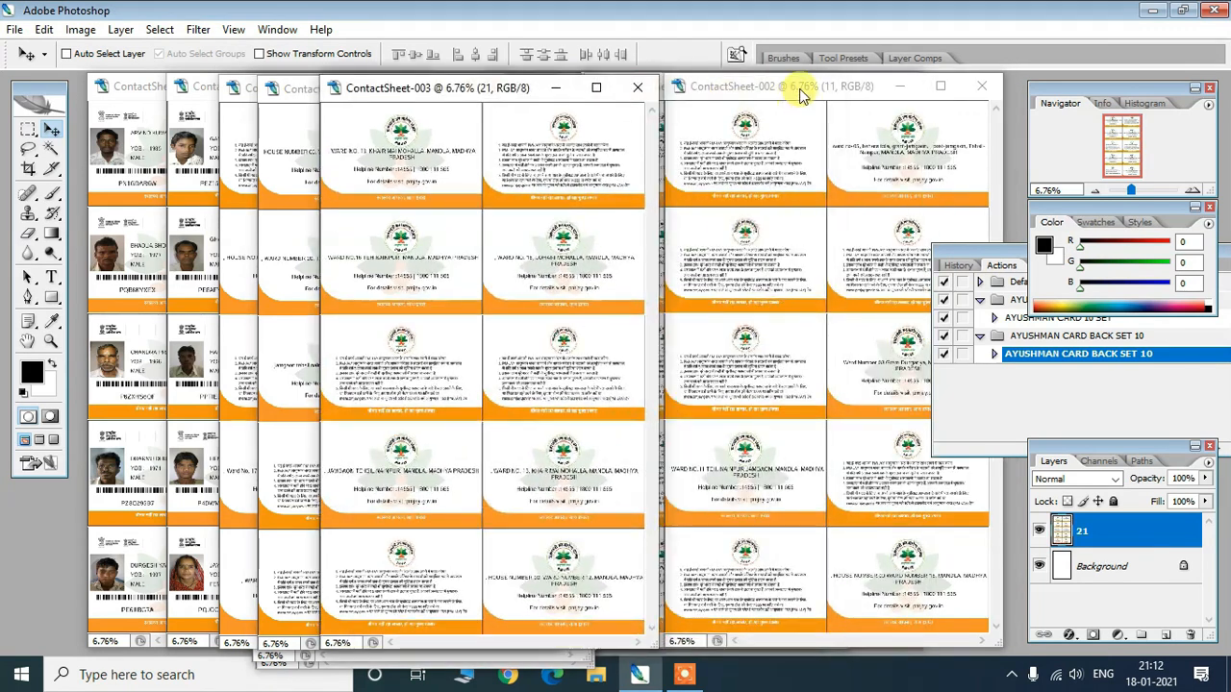
left_click_drag(800, 91, 526, 98)
left_click(771, 92)
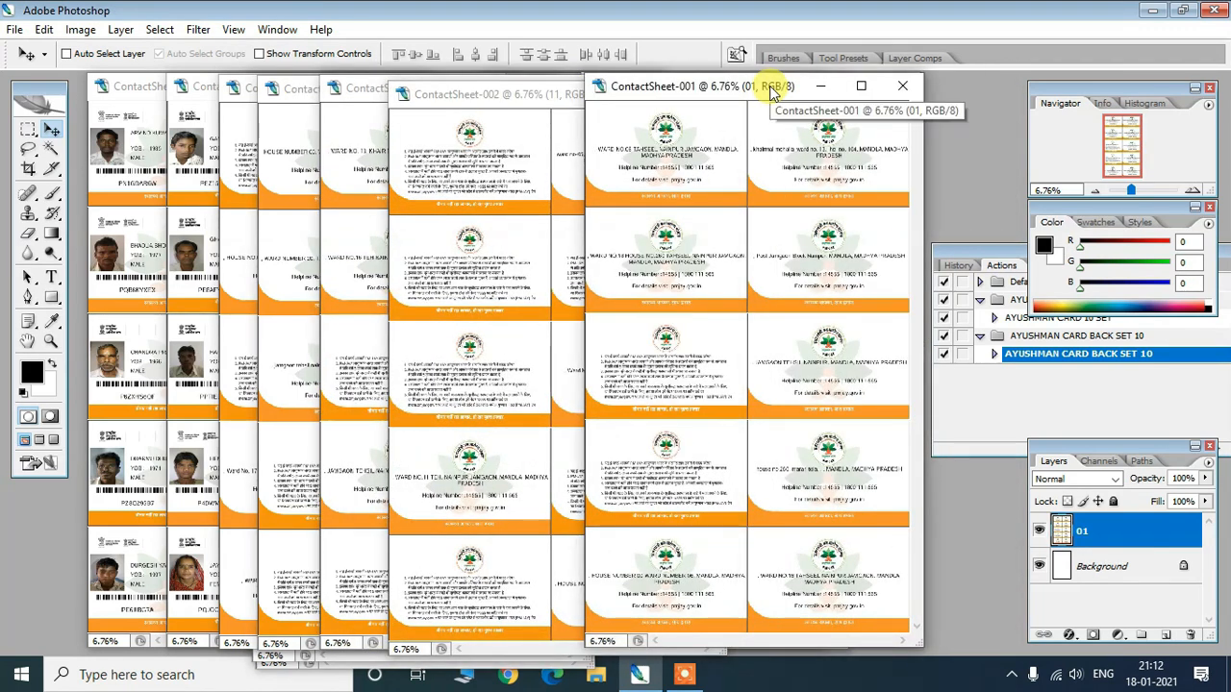
- Rearrange back-side ContactSheet-002, -003 and -004 windows toward the upper left to inspect each
left_click_drag(486, 90, 721, 118)
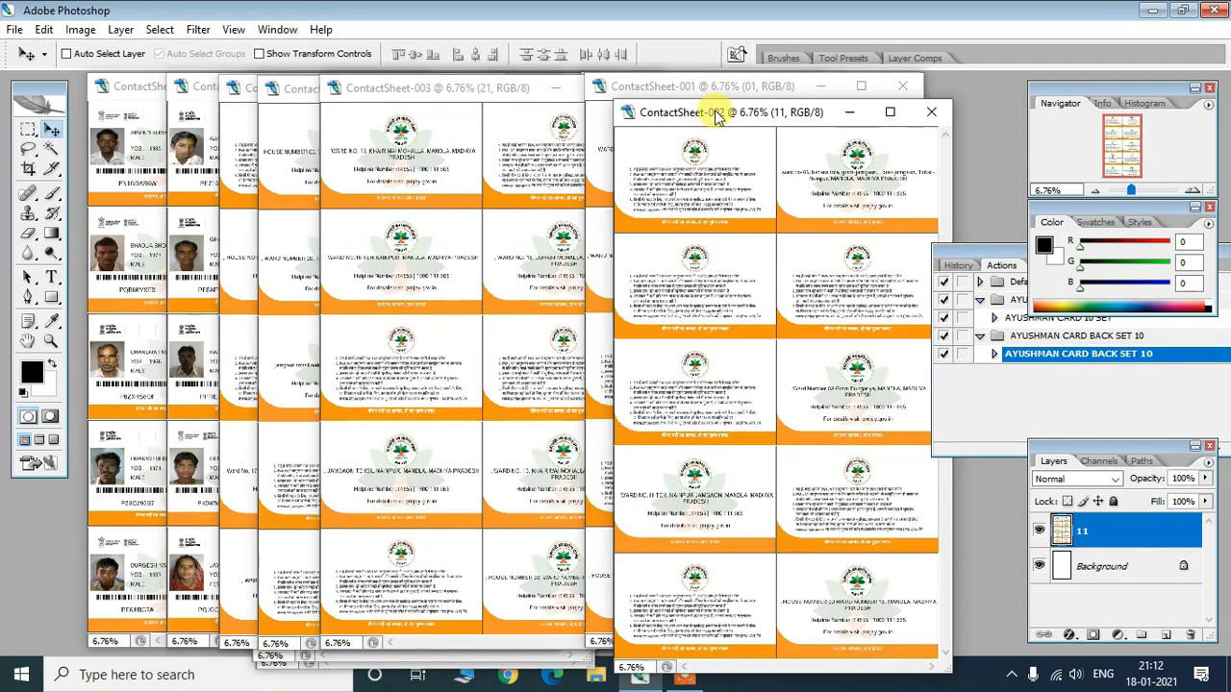
left_click_drag(463, 91, 626, 116)
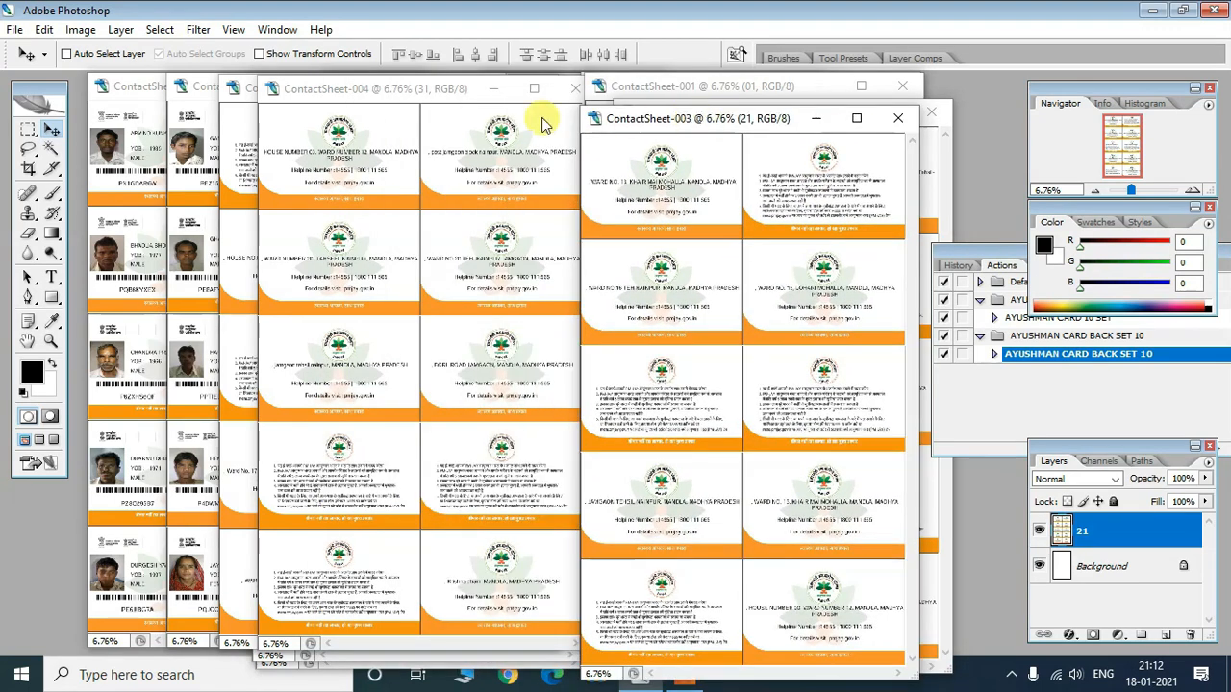
left_click_drag(393, 90, 632, 116)
left_click(204, 136)
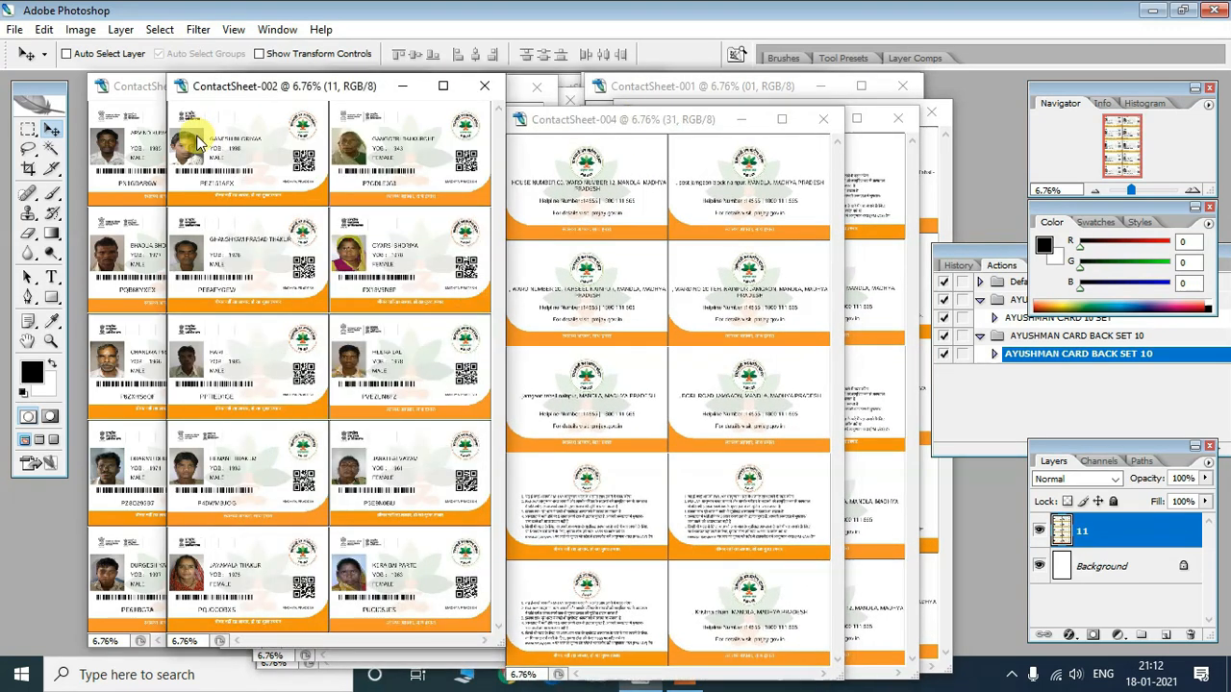
left_click(618, 125)
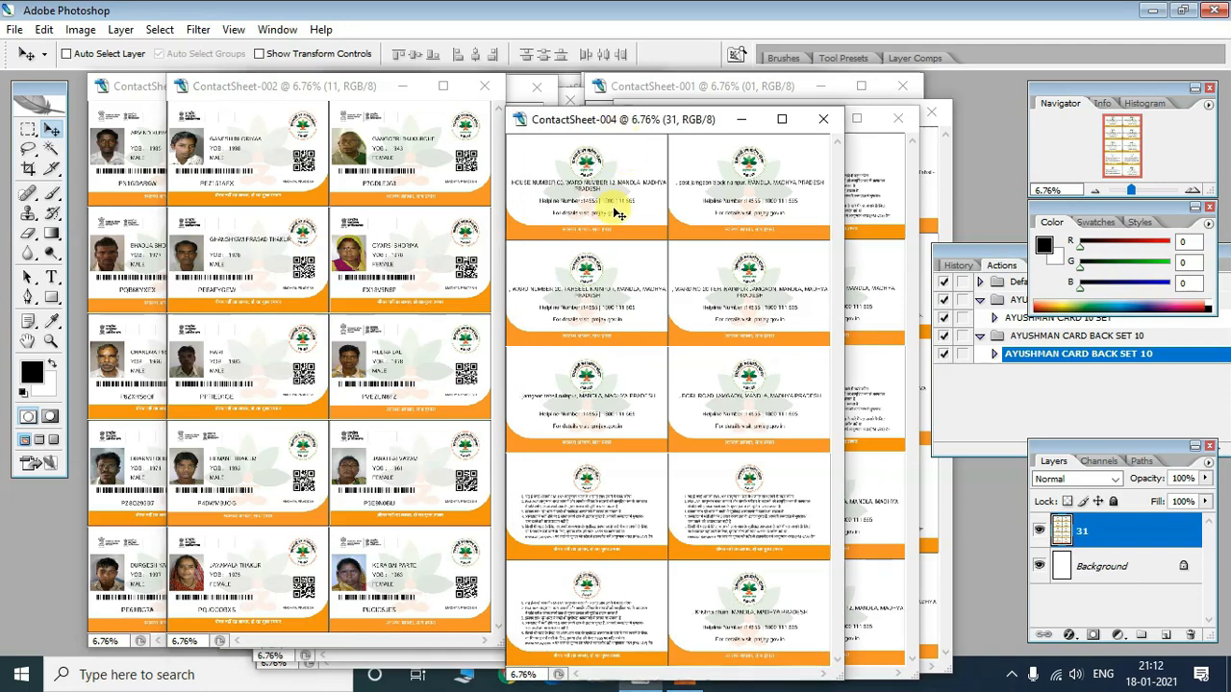
left_click_drag(686, 123, 386, 86)
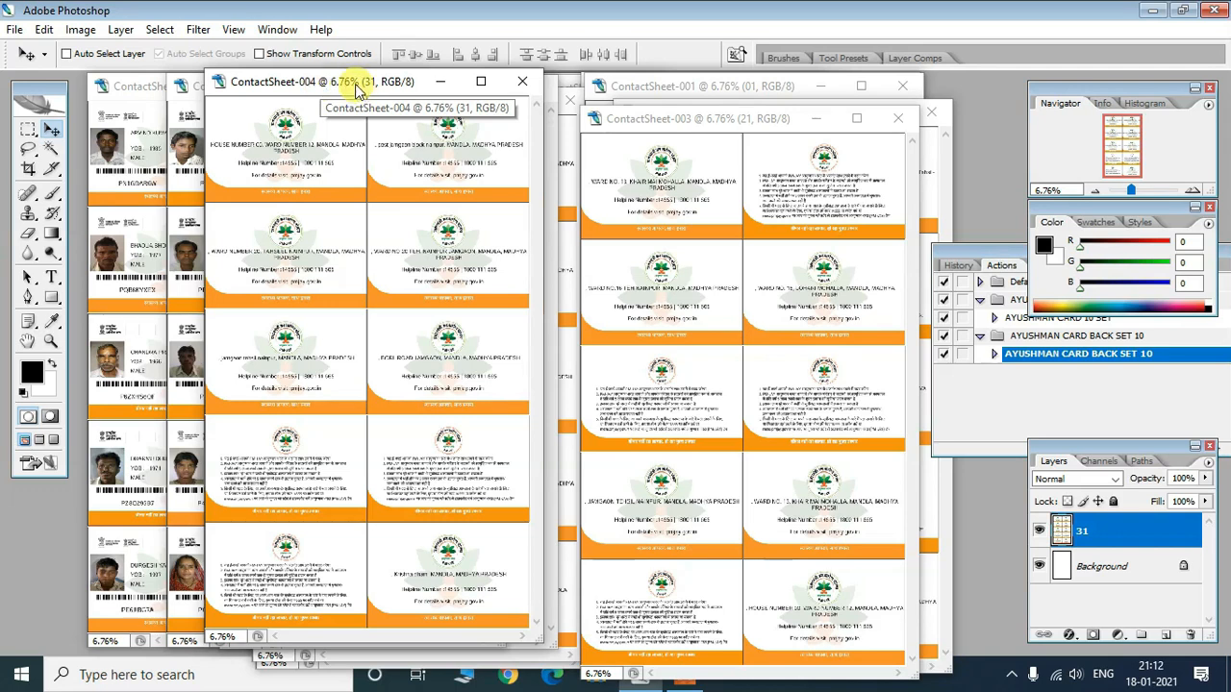
left_click_drag(673, 125, 404, 90)
left_click(746, 113)
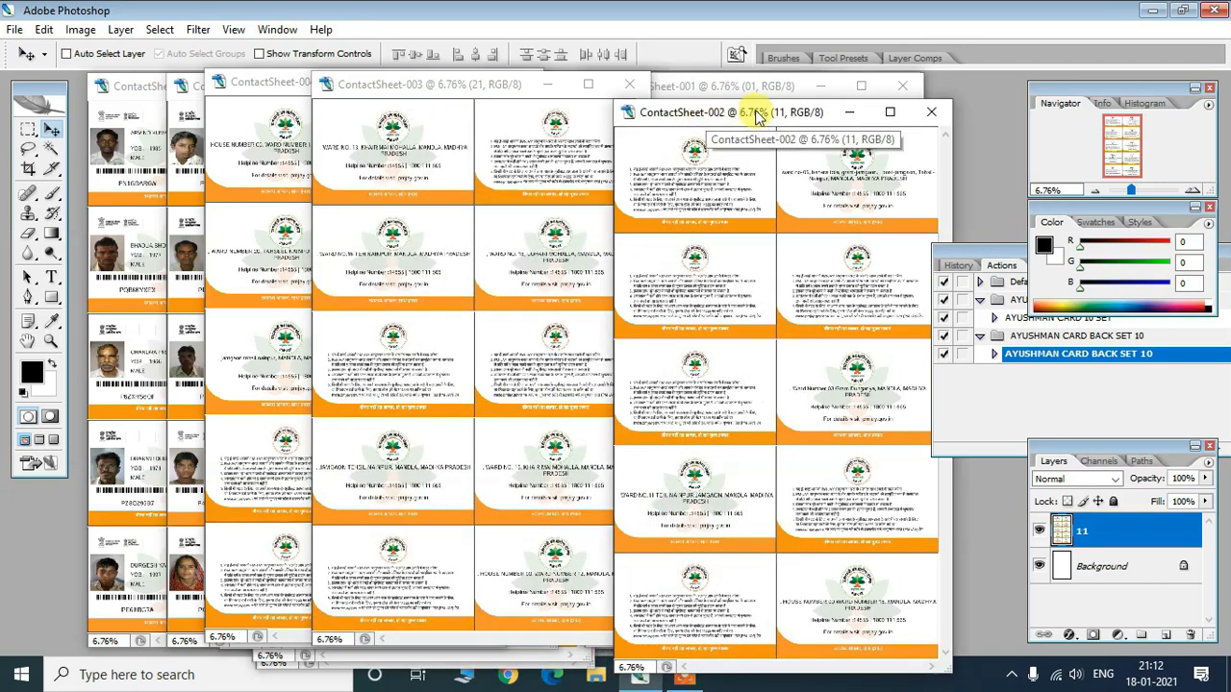
left_click_drag(750, 111, 511, 89)
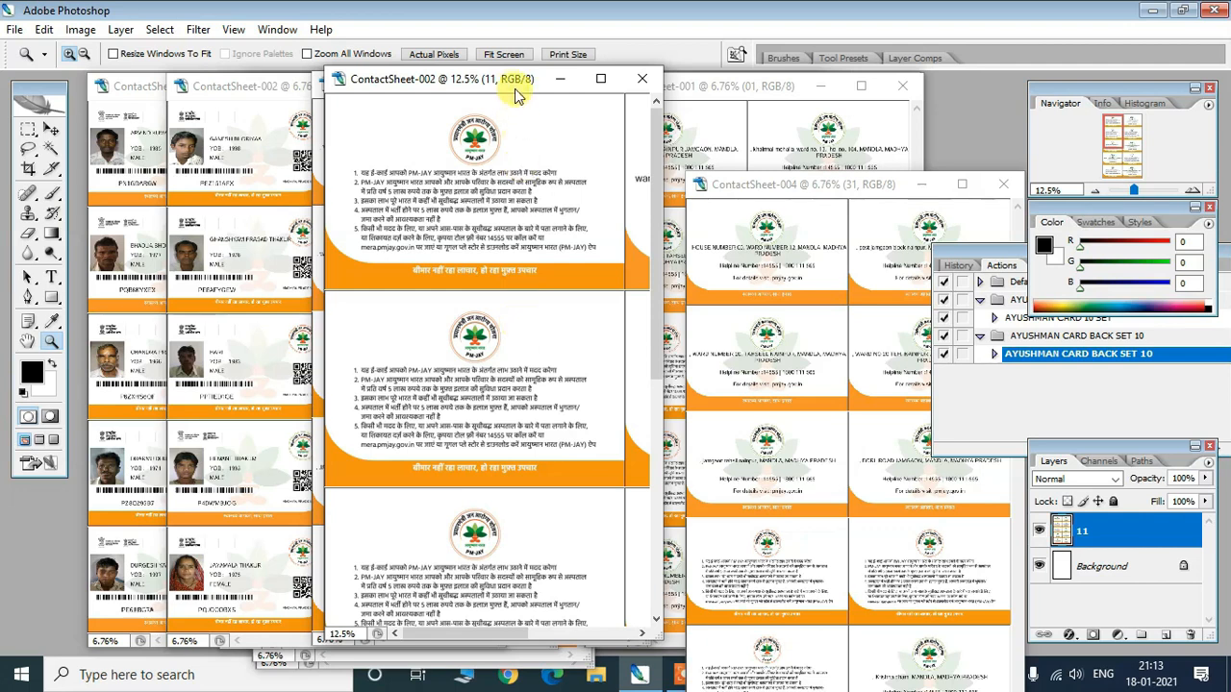
- Put front-side ContactSheet-002 forward and place back-side ContactSheet-004 beside it in the centre
left_click_drag(508, 84, 500, 78)
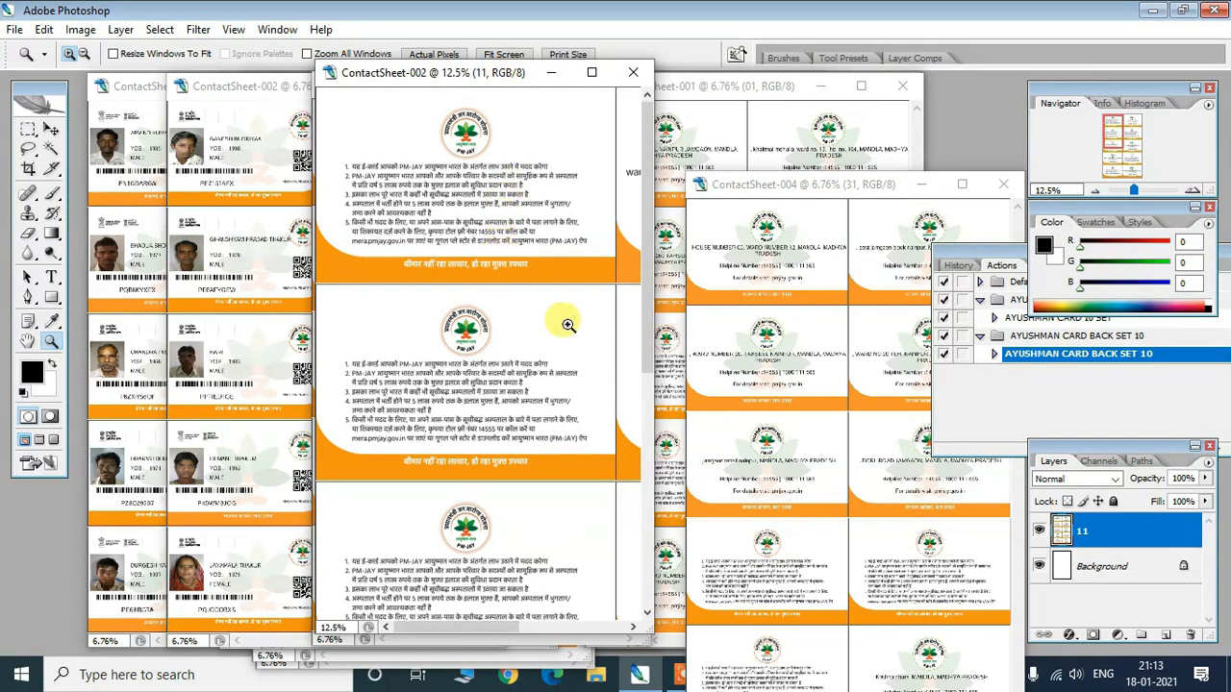
scroll(644, 250, "down", 3)
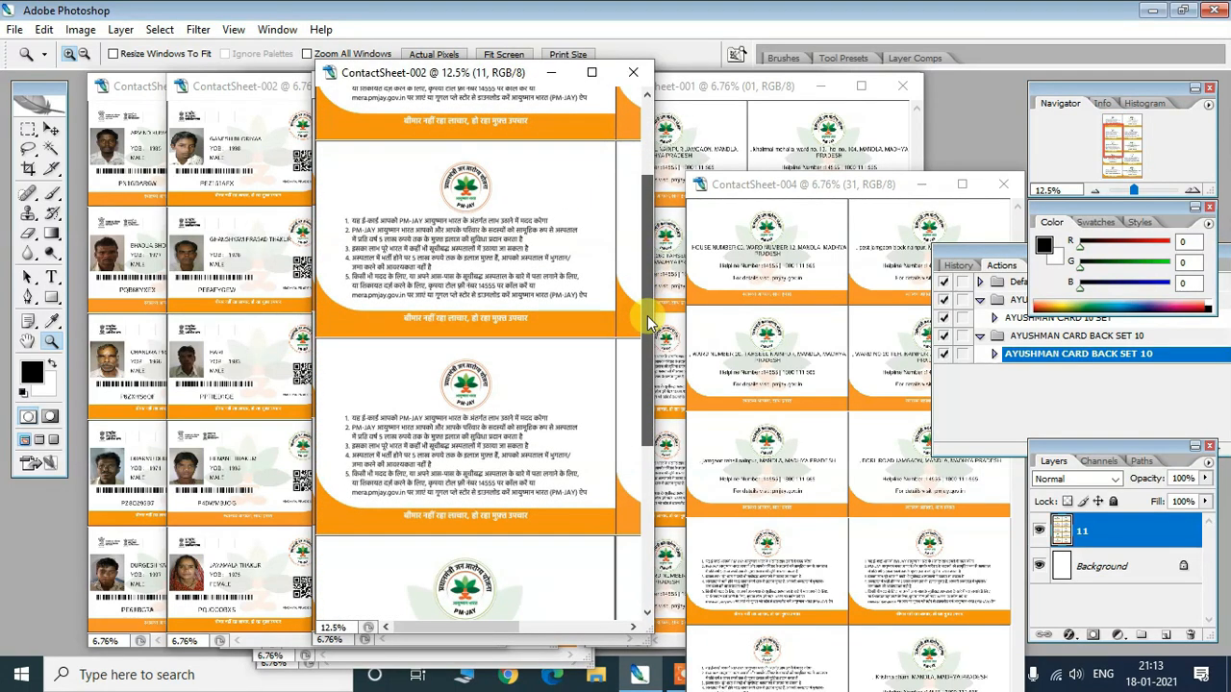
scroll(649, 281, "up", 1)
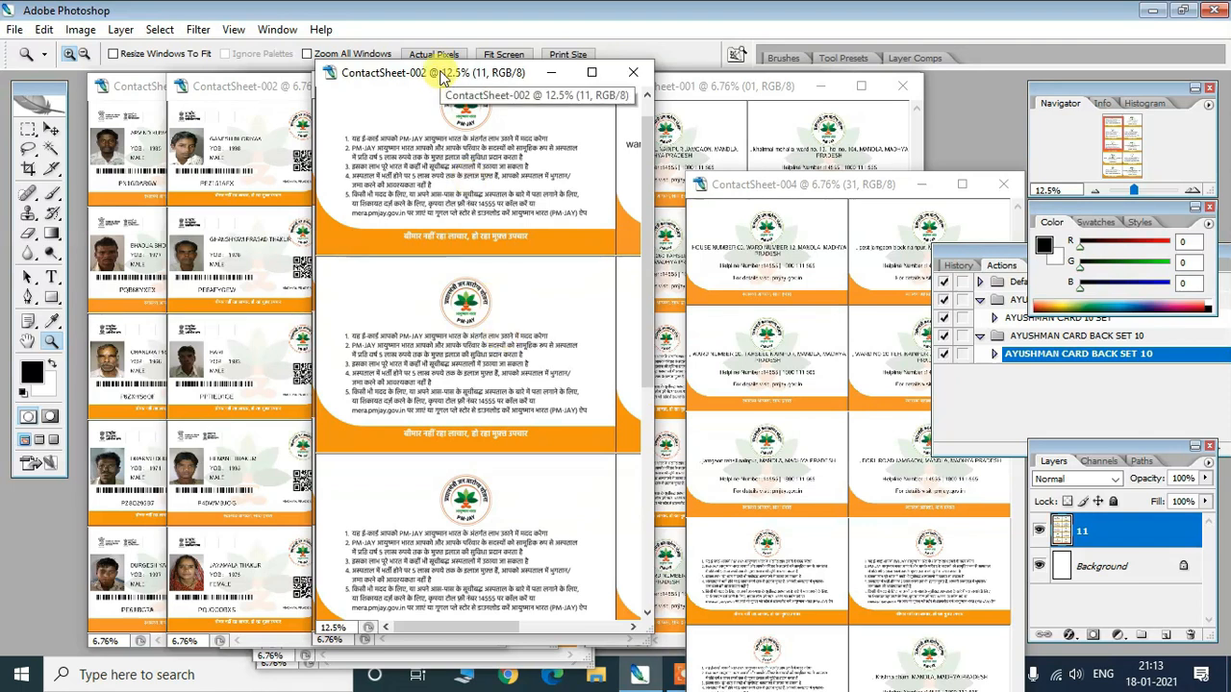
left_click(241, 90)
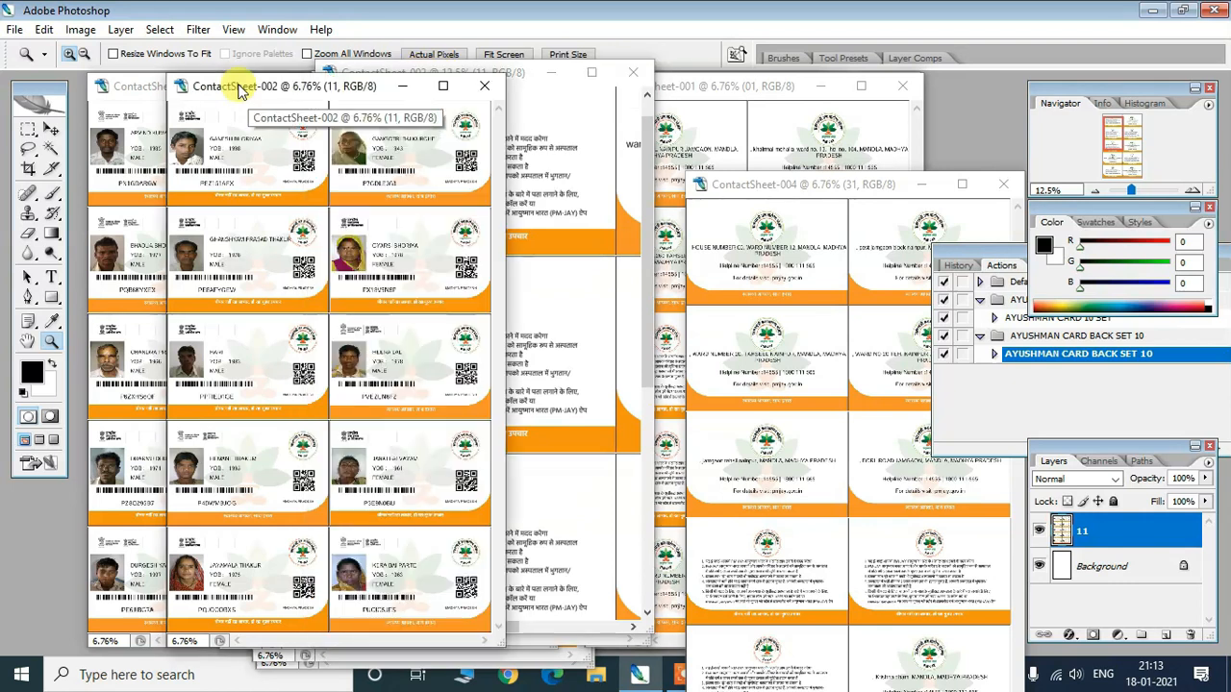
left_click(143, 88)
left_click(467, 139)
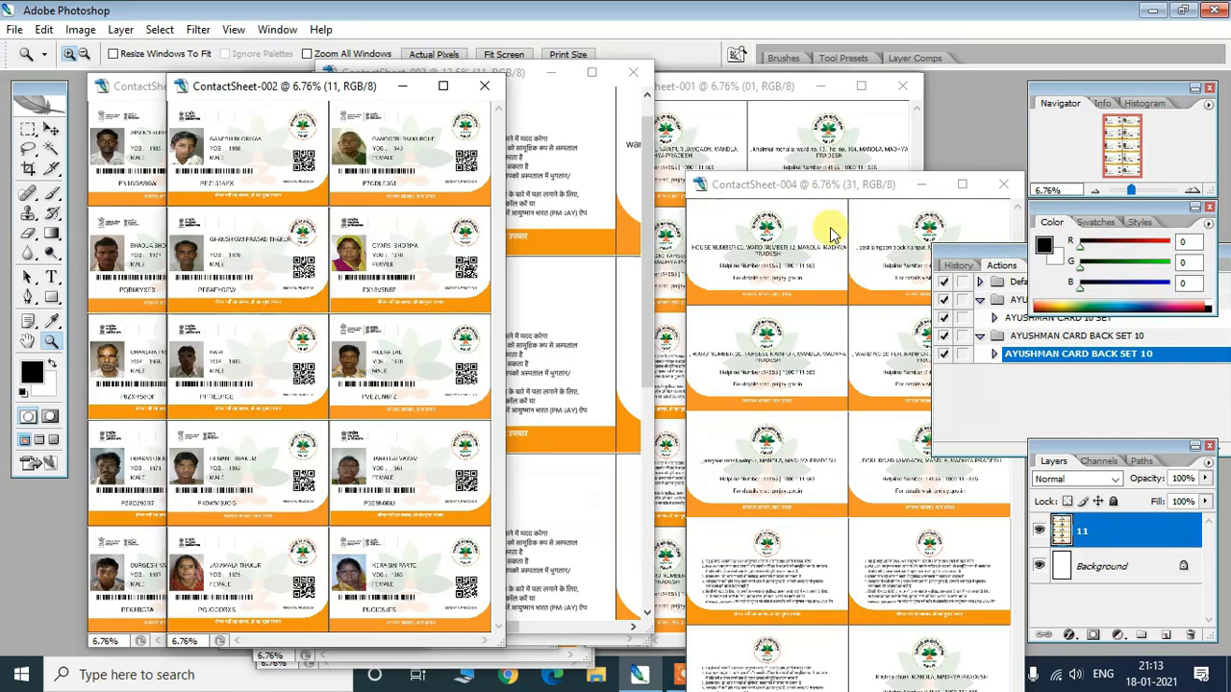
left_click_drag(854, 183, 596, 154)
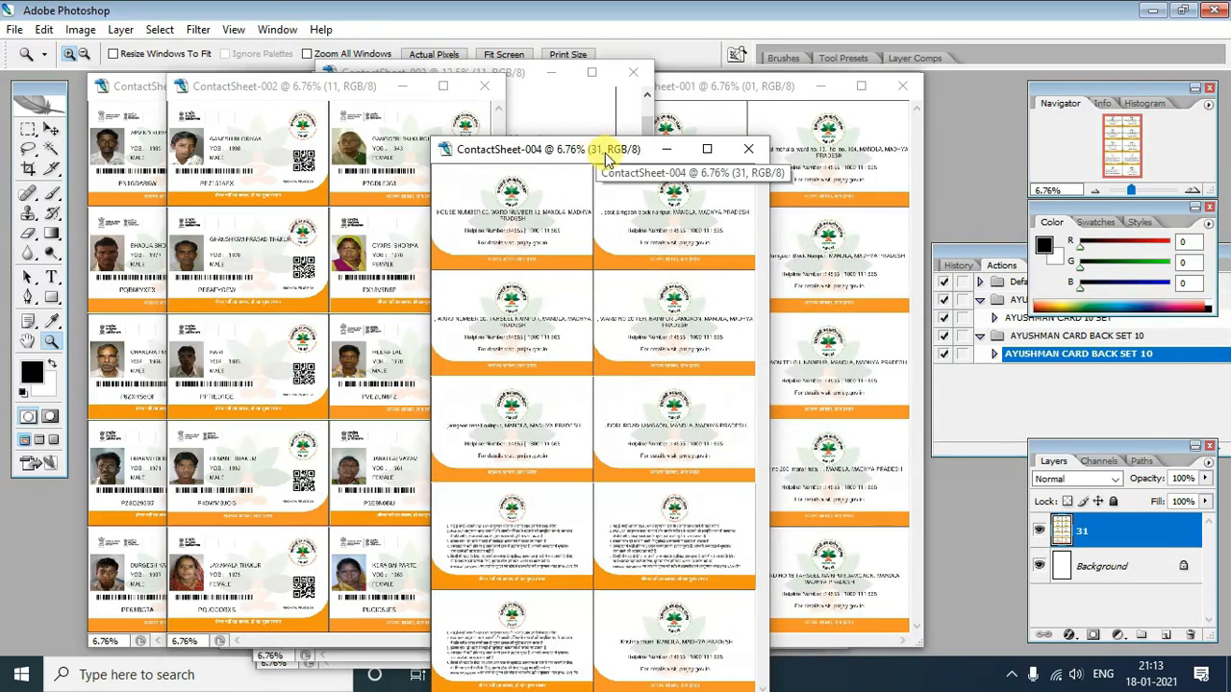
- Close ContactSheet-004, -001, -007 and -005 without saving changes
left_click(751, 151)
left_click(573, 256)
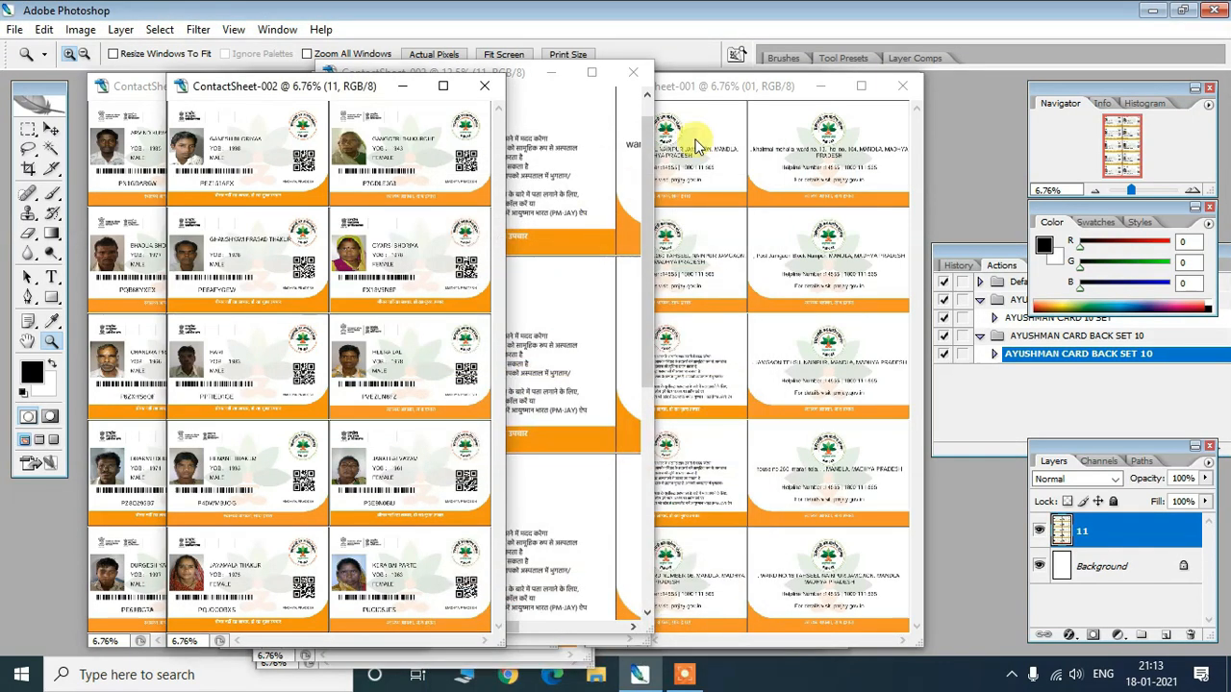
left_click(908, 88)
left_click(565, 253)
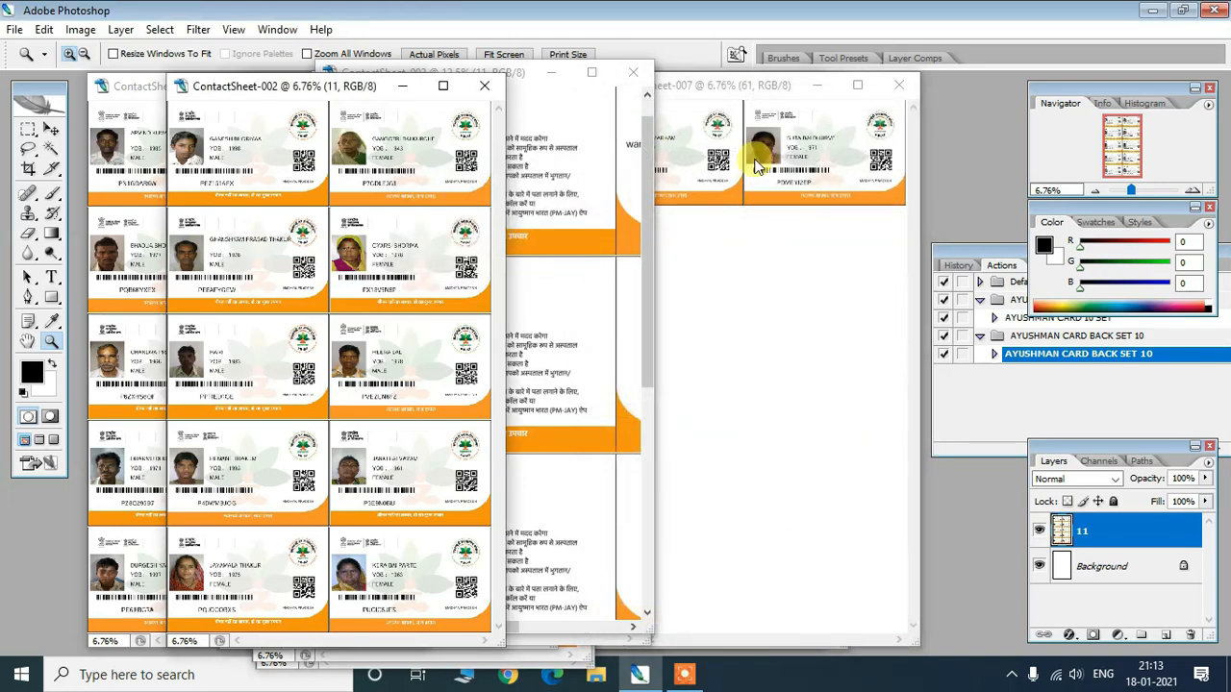
left_click(898, 85)
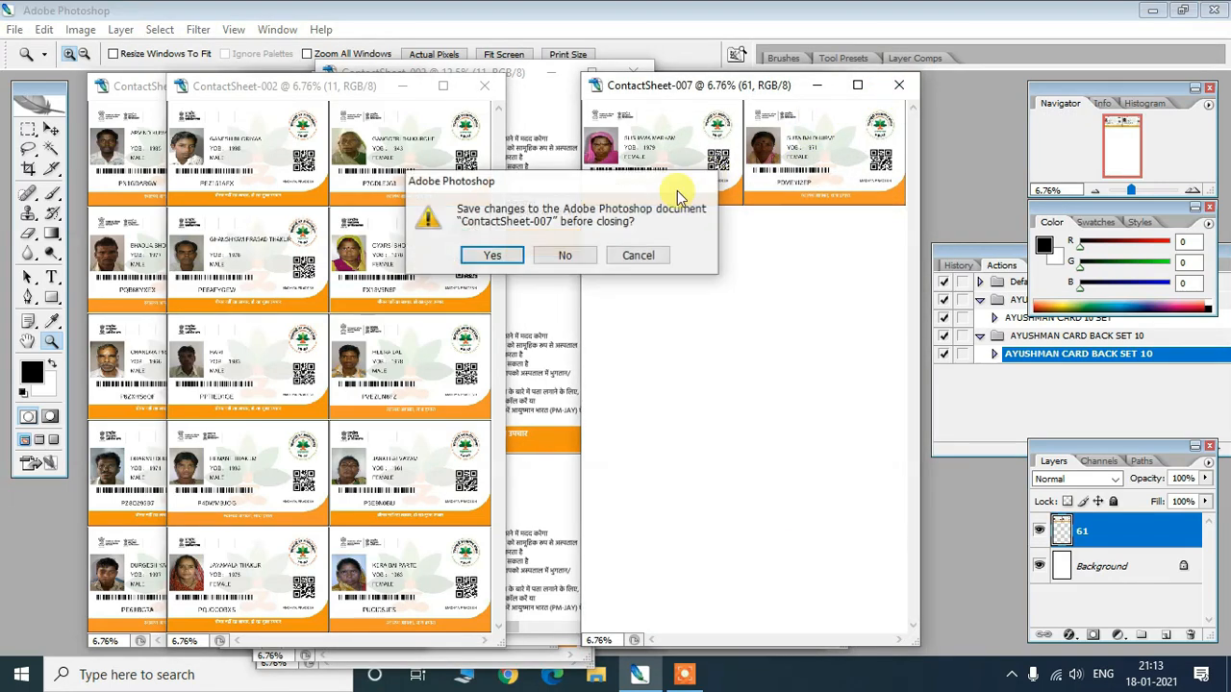
left_click(564, 255)
left_click(829, 88)
left_click(564, 255)
- Zoom out the back-side ContactSheet-002 fully and arrange it beside the front-side sheets
left_click_drag(483, 79, 708, 110)
left_click(362, 121)
left_click_drag(347, 87, 318, 95)
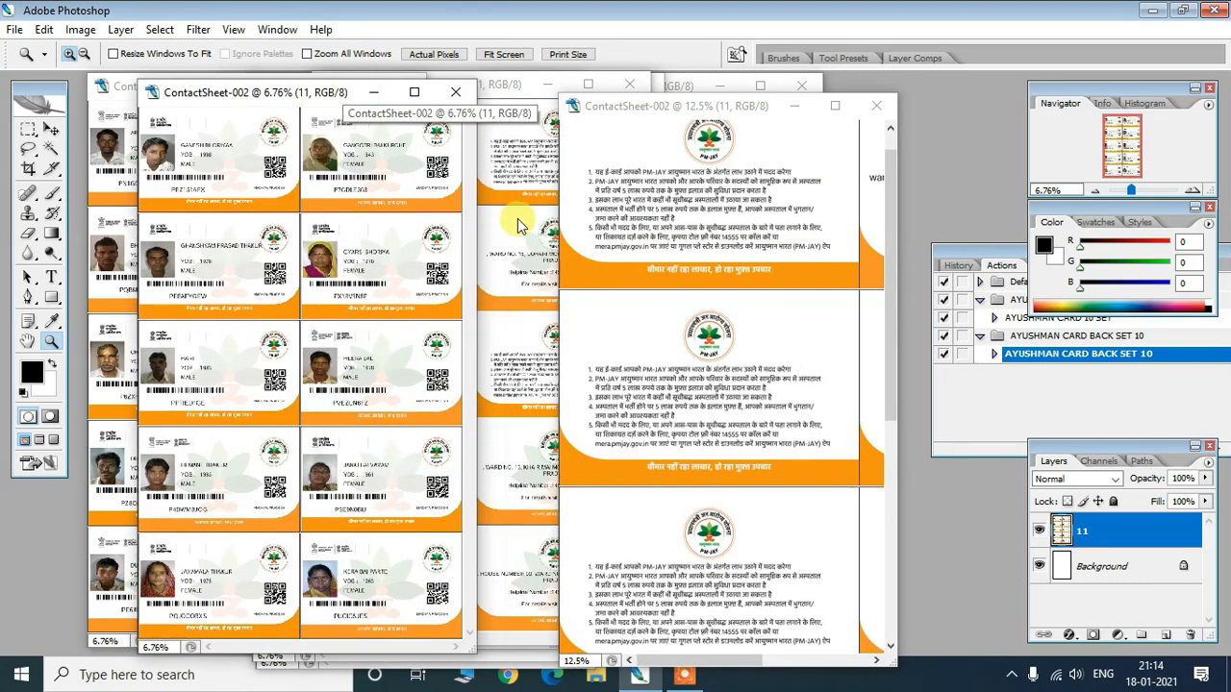
left_click(678, 307)
left_click(678, 306, "alt")
left_click(676, 289, "alt")
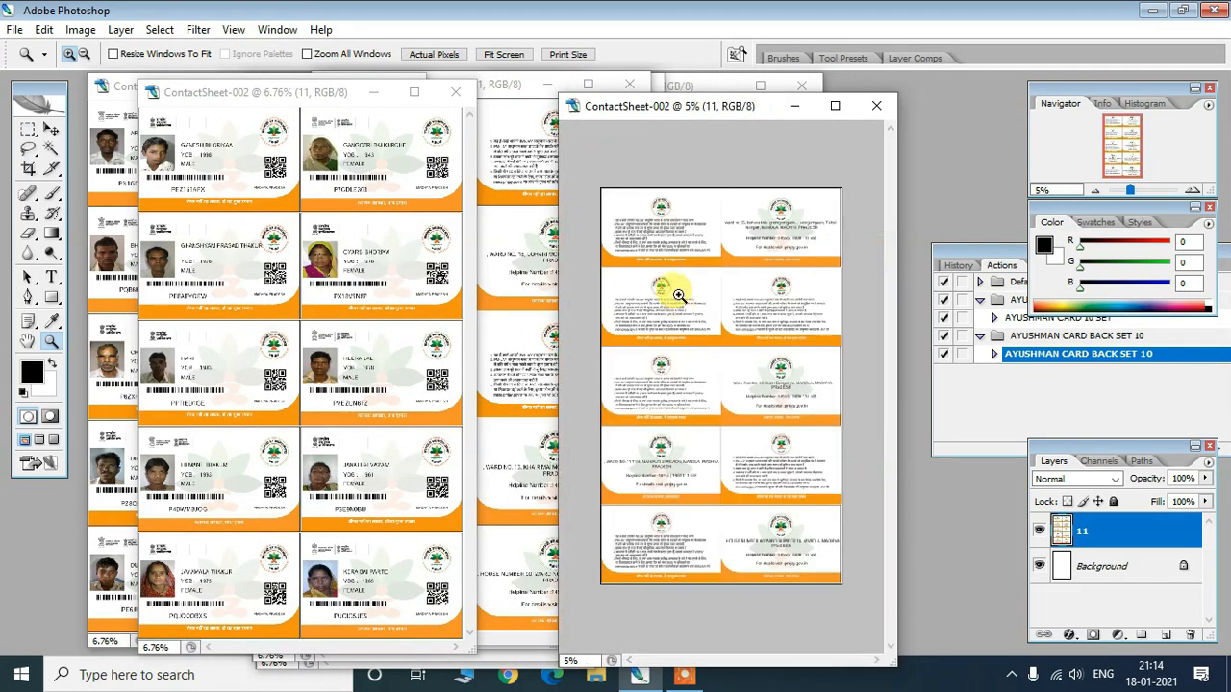
left_click_drag(678, 109, 600, 87)
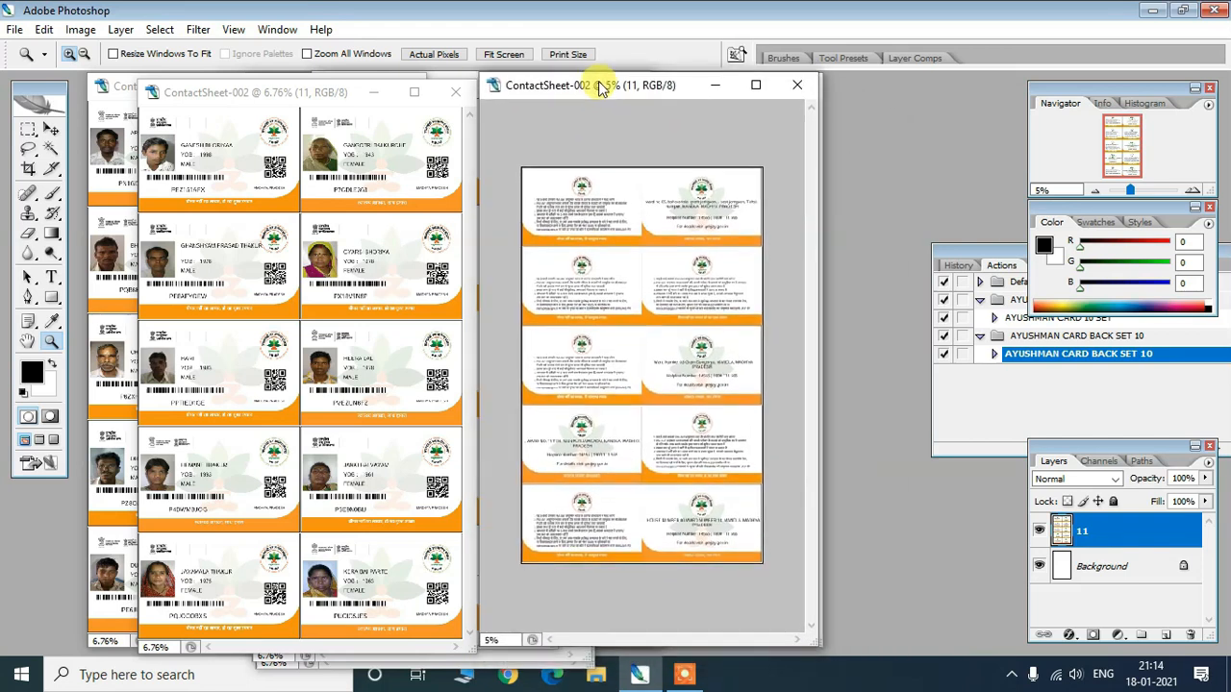
left_click(338, 178)
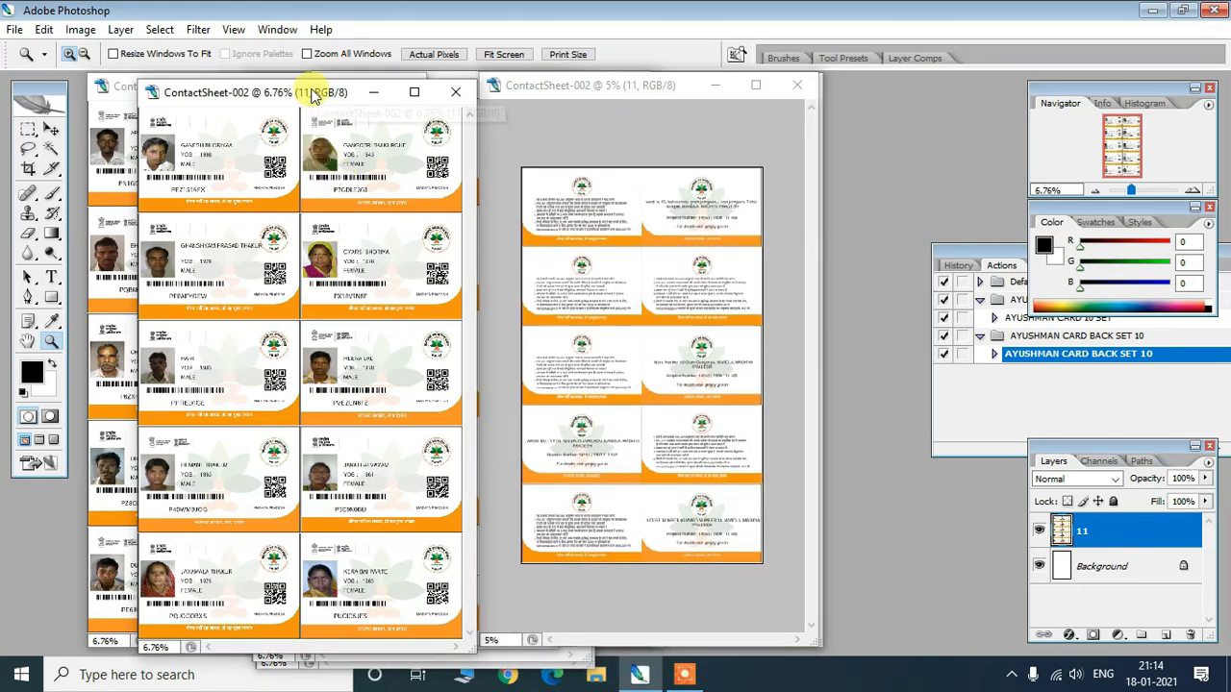
left_click_drag(312, 94, 316, 103)
left_click_drag(549, 84, 586, 112)
left_click_drag(282, 102, 394, 89)
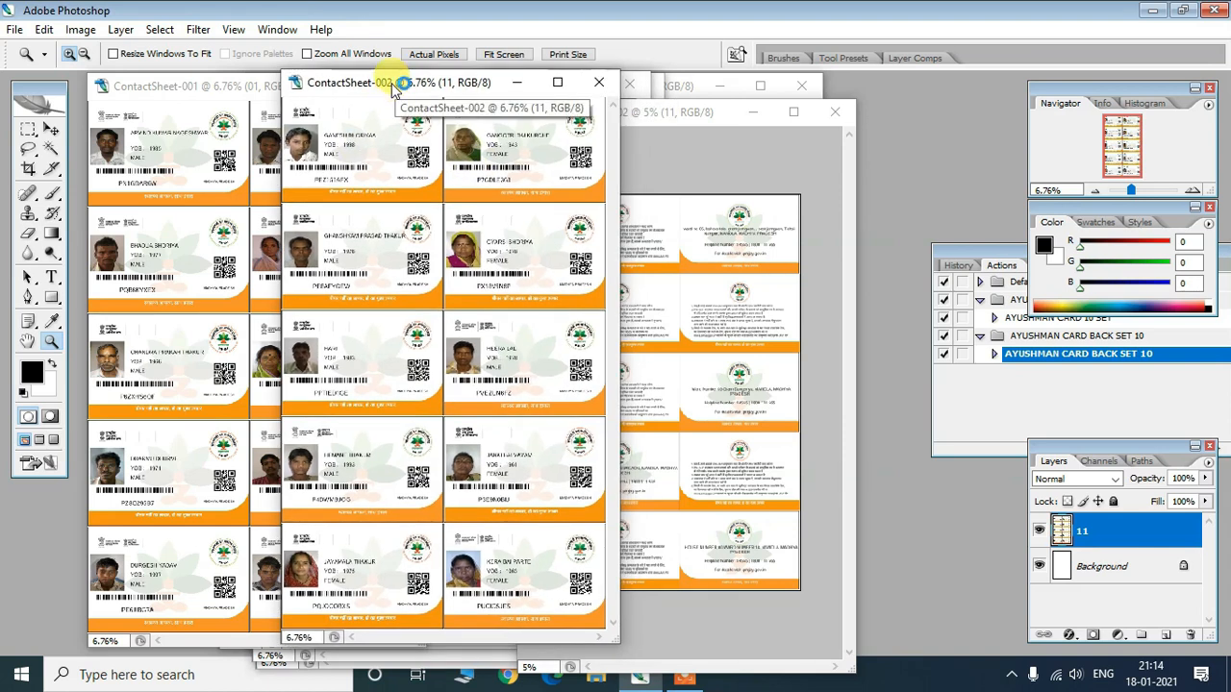
- Open Print with Preview for the front sheet and enable Scale to Fit Media at 99.63%
left_click(15, 30)
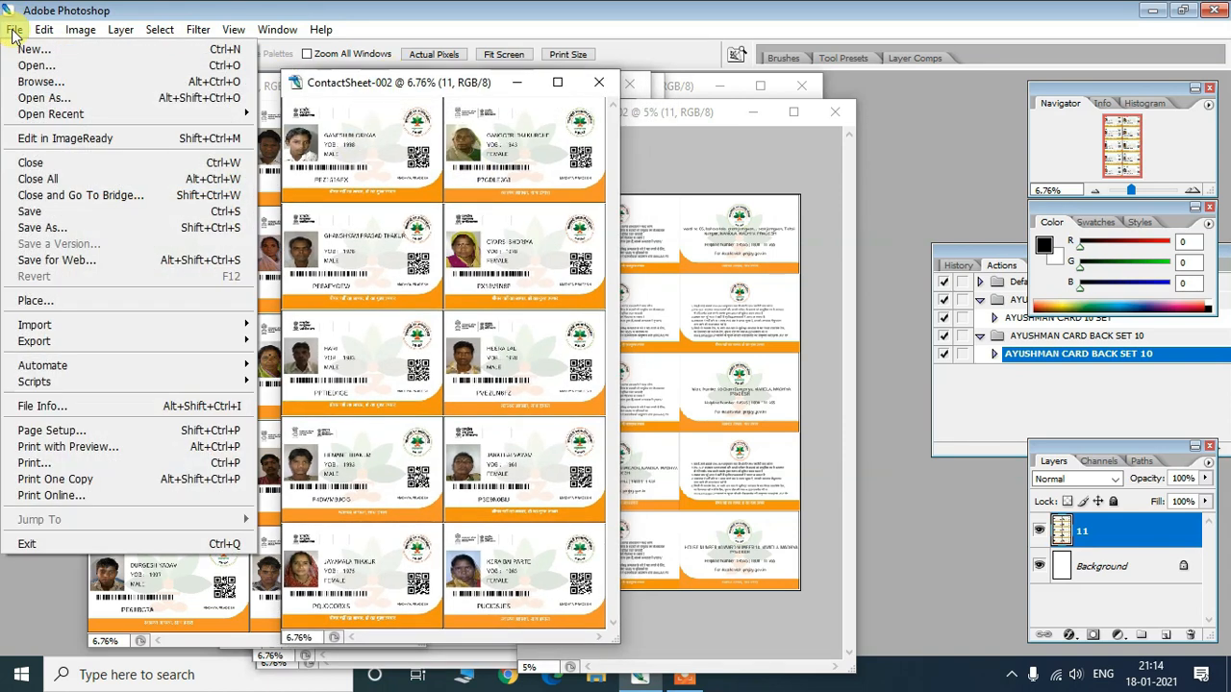
left_click(55, 450)
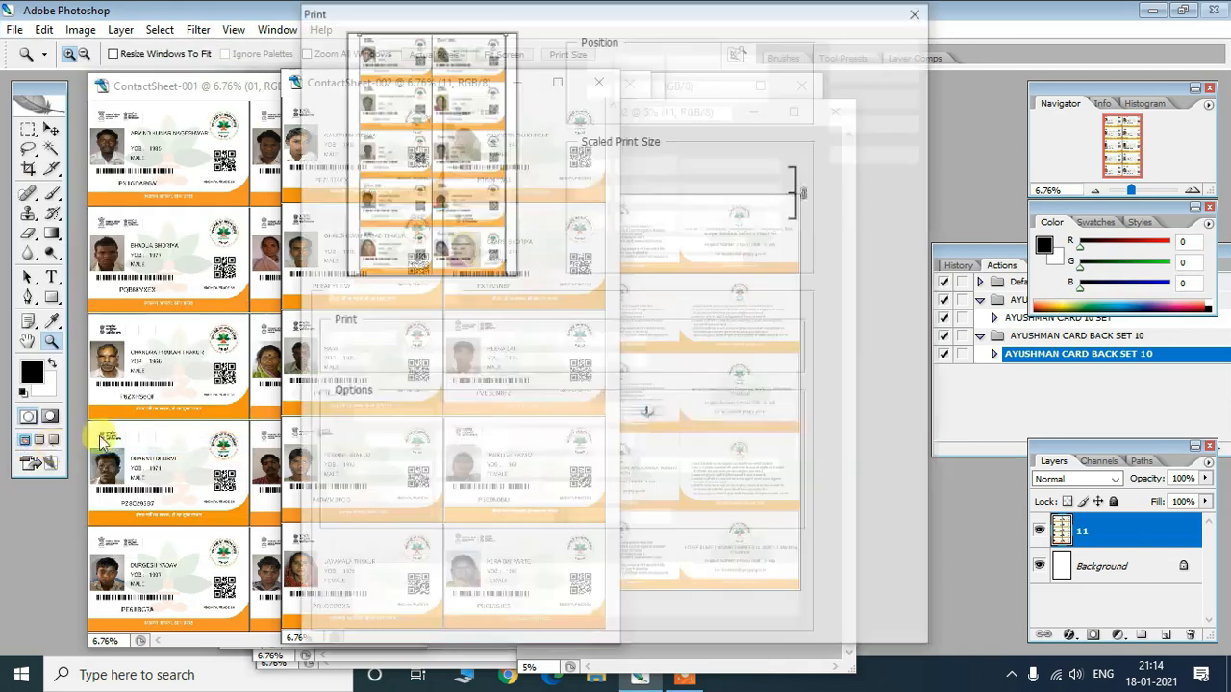
left_click_drag(507, 13, 500, 49)
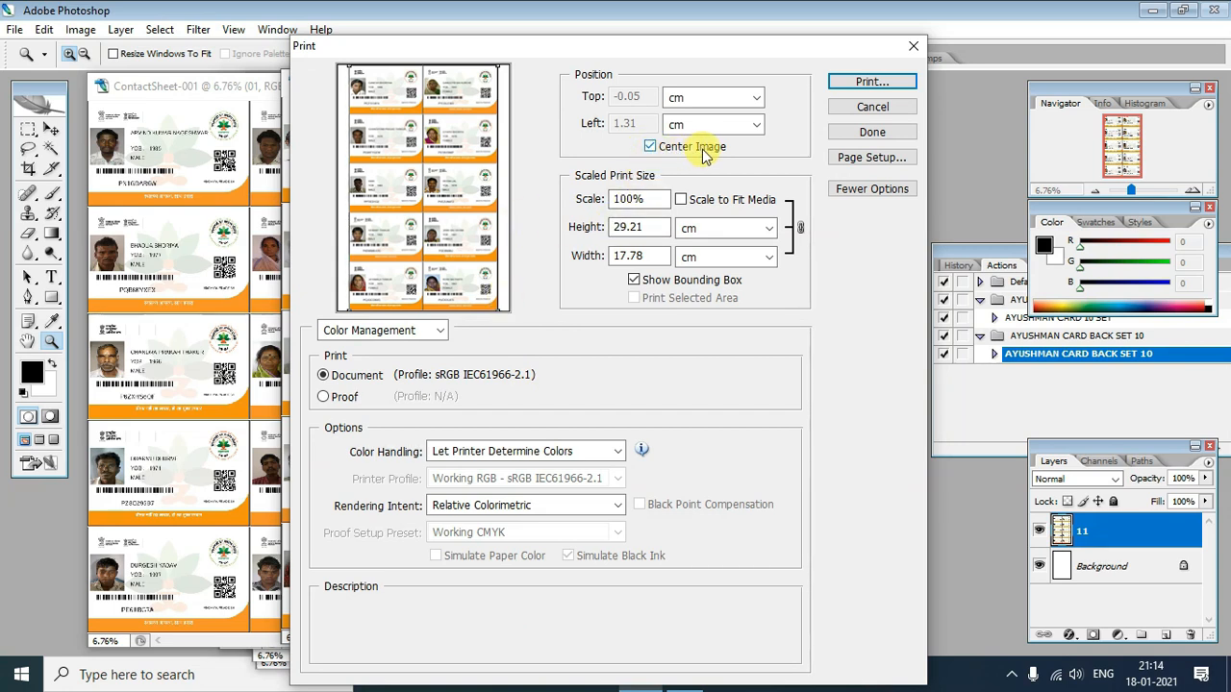
left_click(651, 147)
left_click(652, 148)
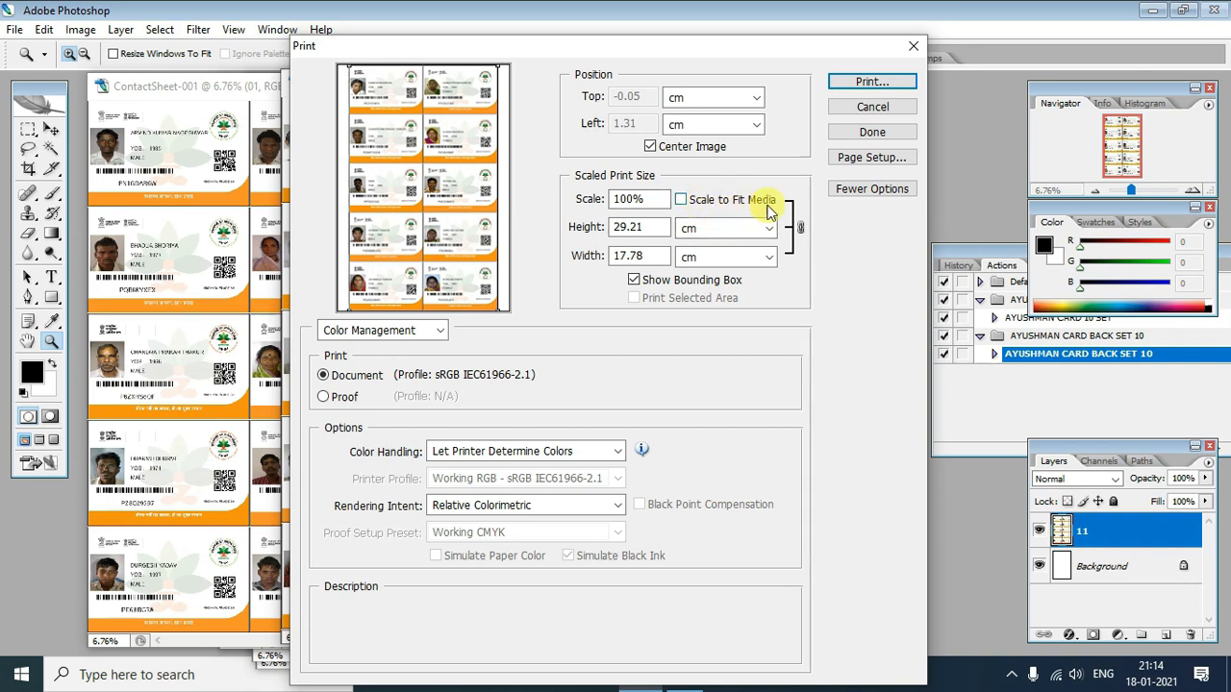
left_click(679, 199)
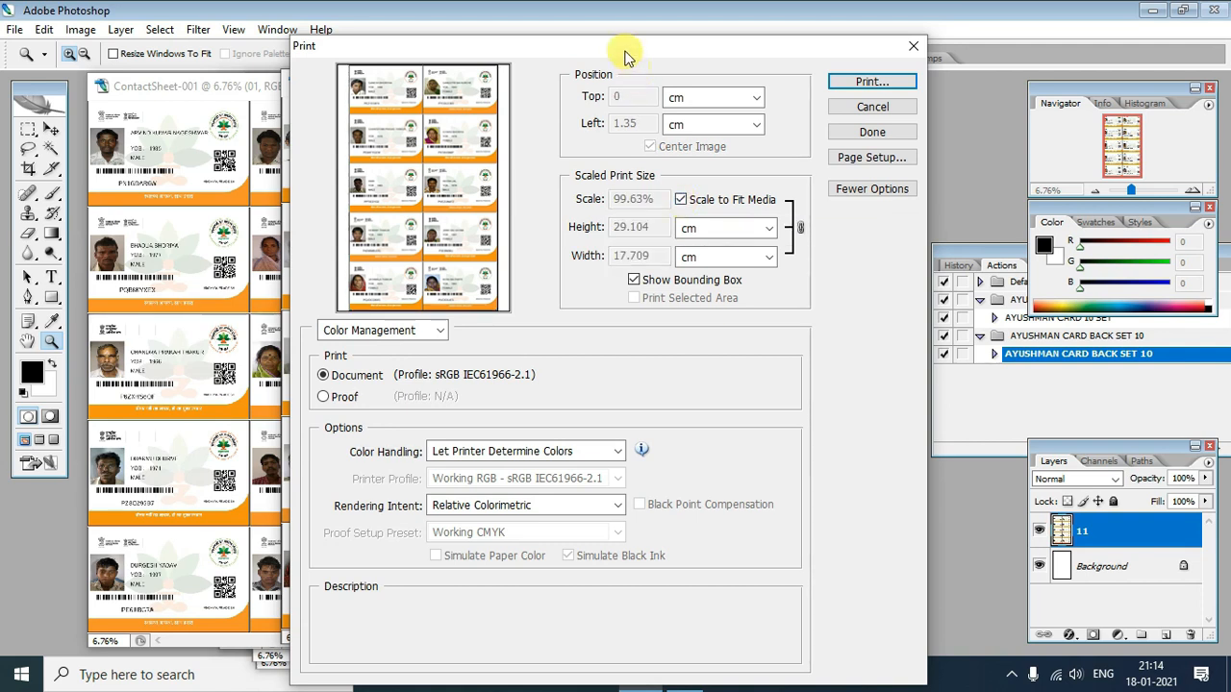
- Continue to the system Print dialog with EPSON L380 Series selected, one copy
left_click_drag(625, 58, 613, 53)
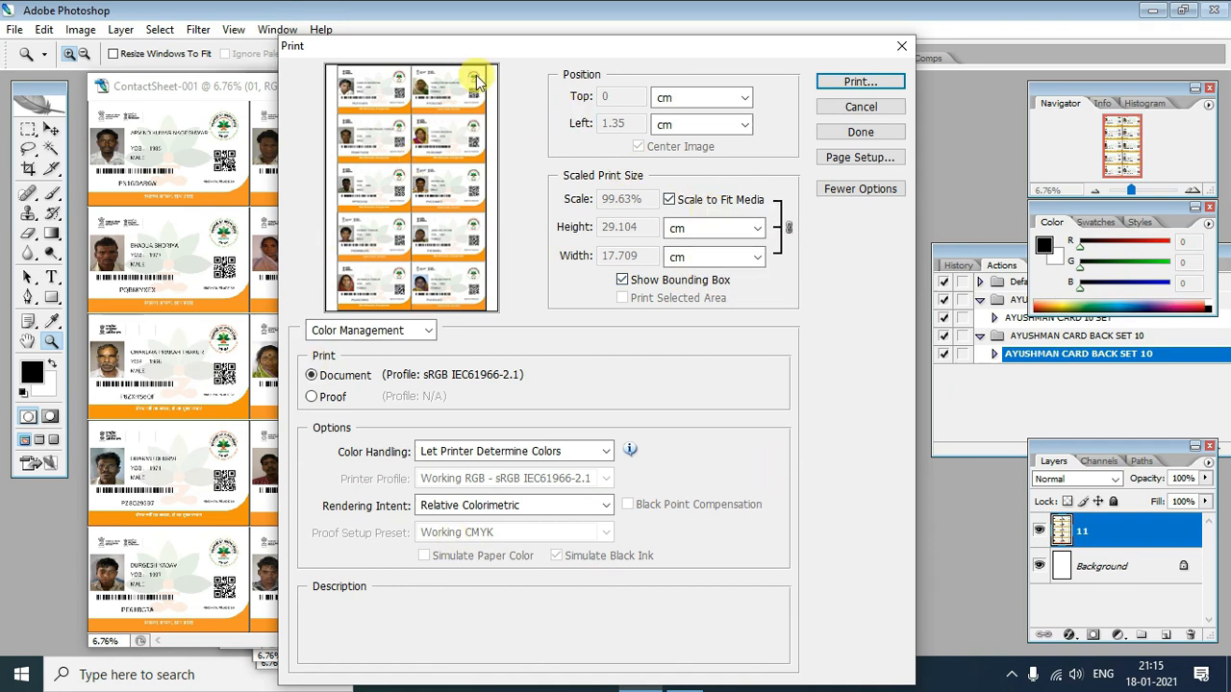
left_click_drag(622, 49, 616, 49)
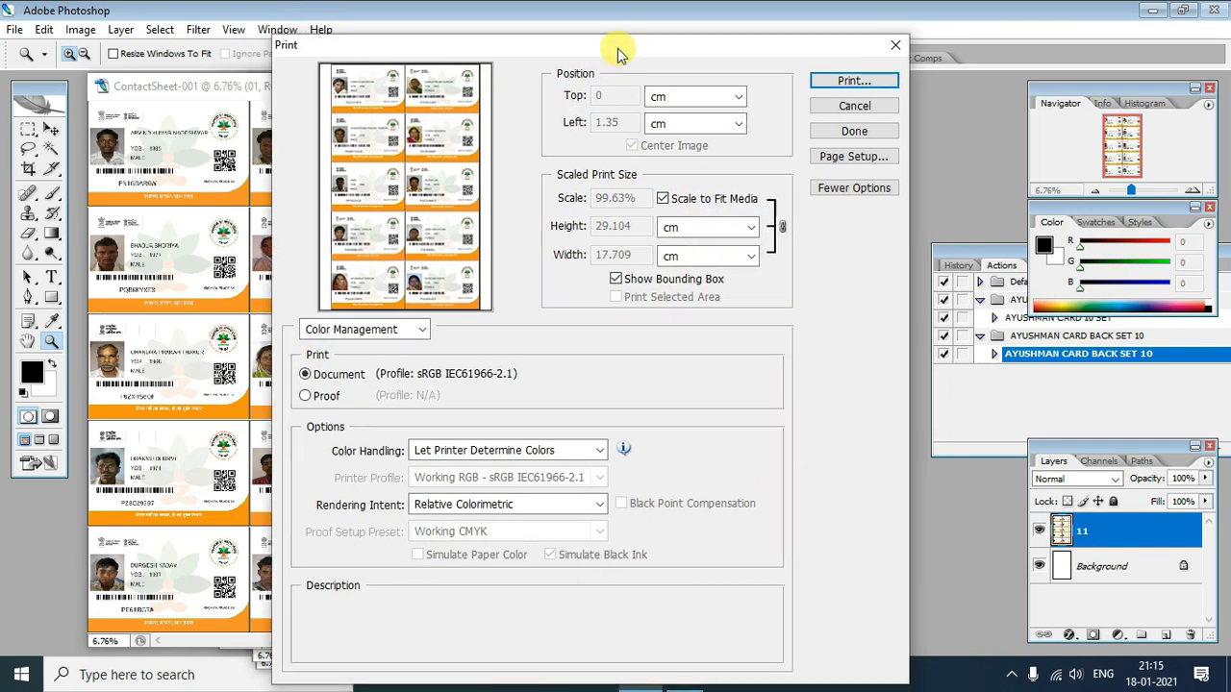
left_click(834, 82)
left_click_drag(519, 96, 495, 101)
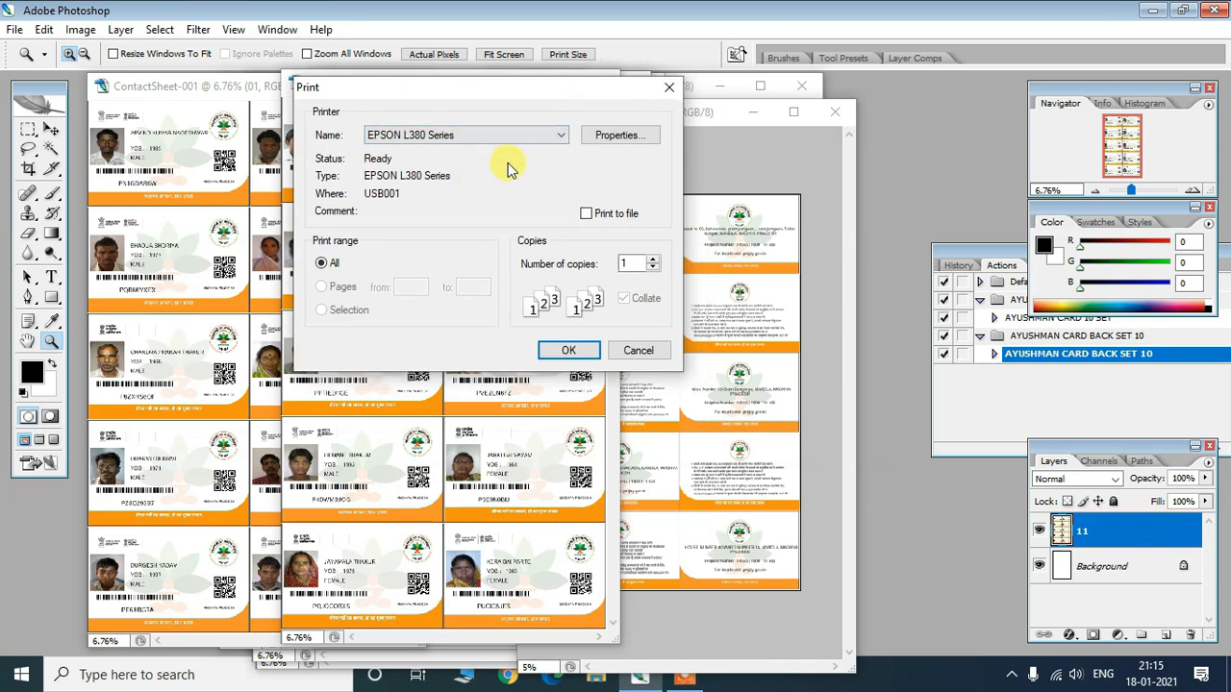
- Review the EPSON L380 properties, accept them, and print the front card sheet
left_click(616, 135)
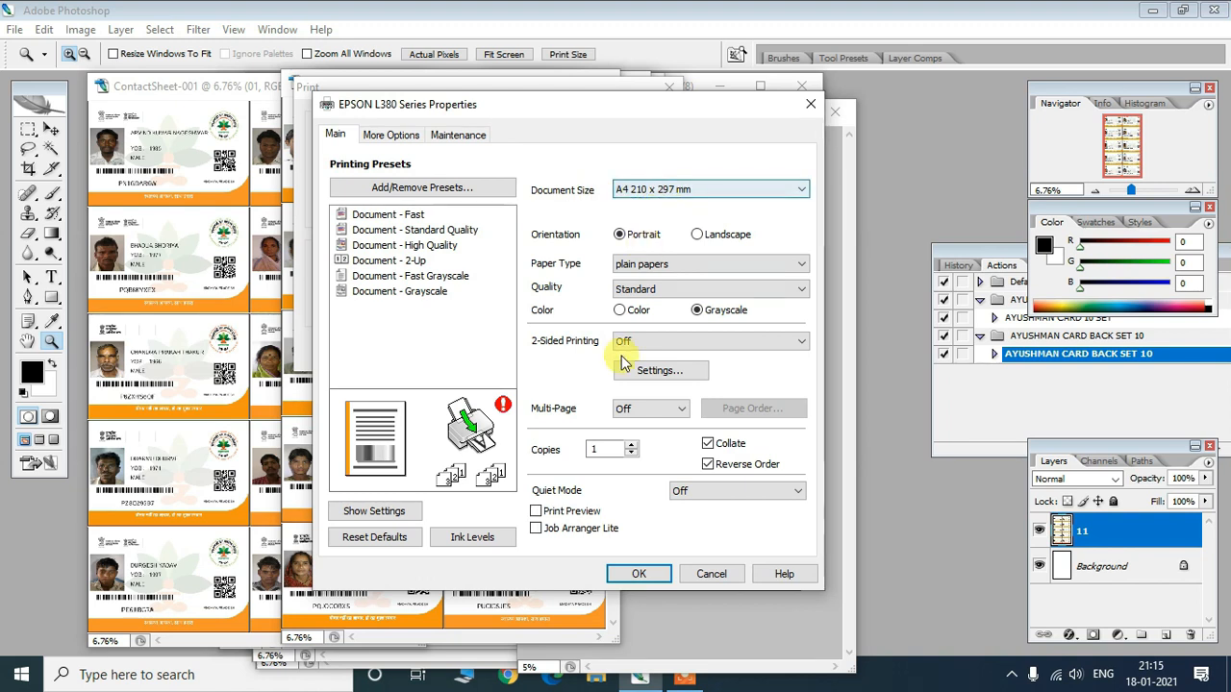
left_click(638, 573)
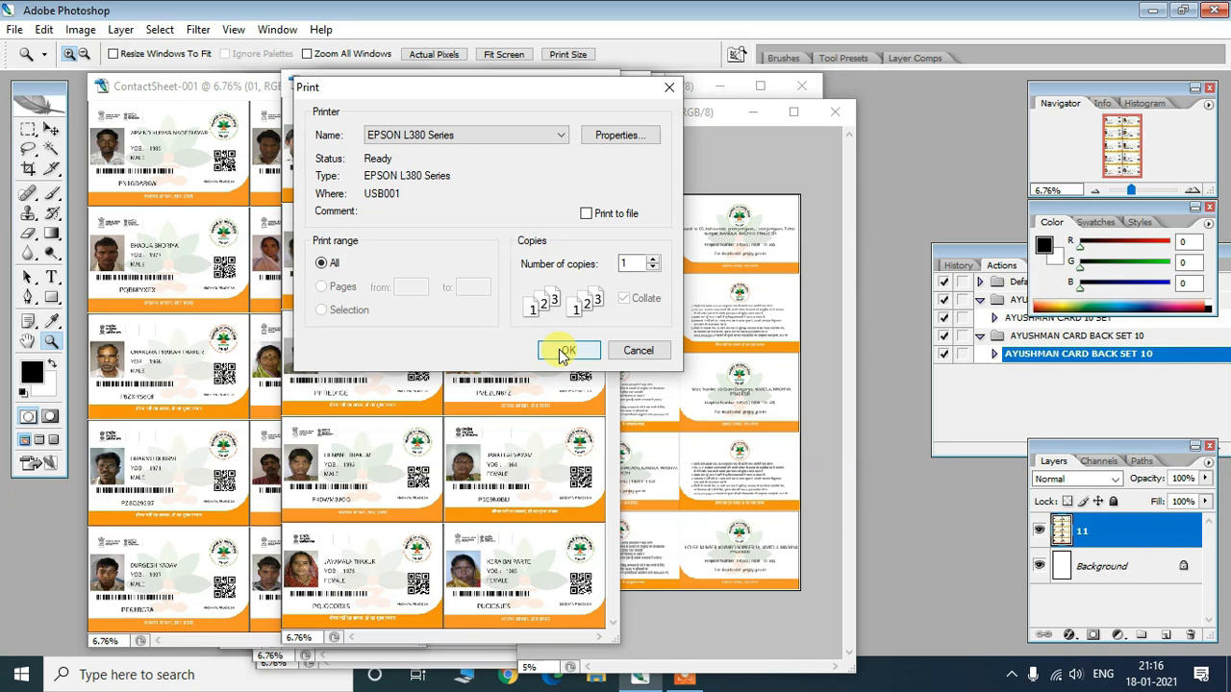
left_click(565, 351)
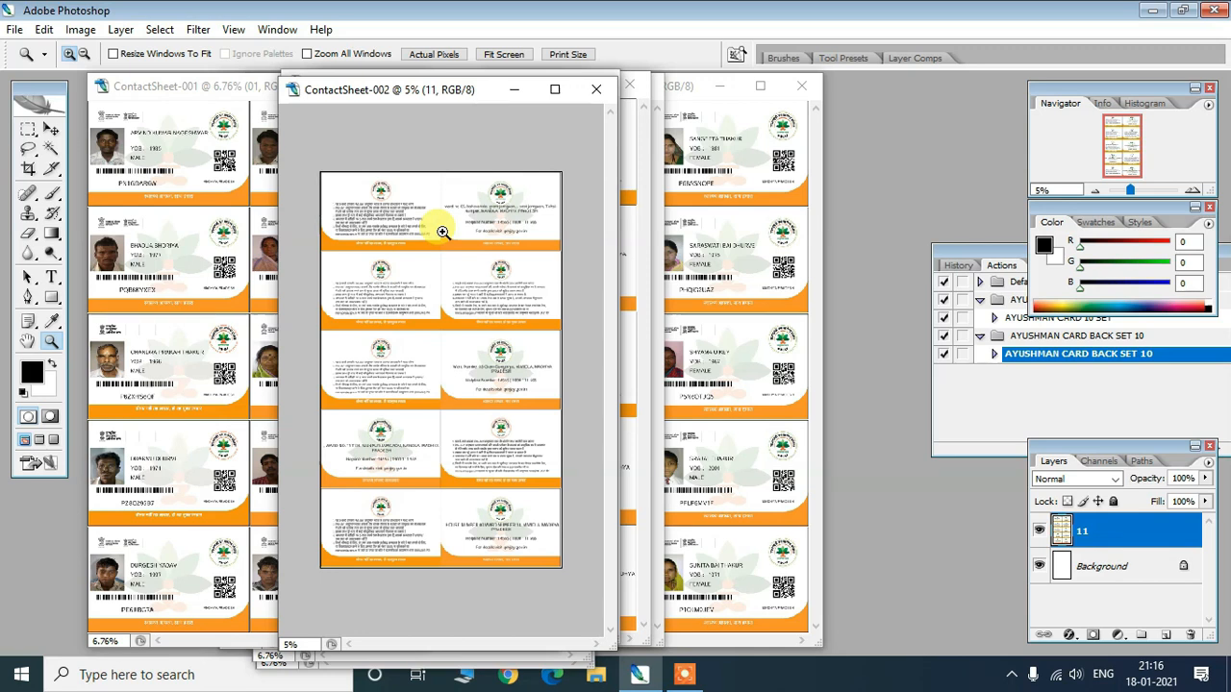
- Set the back ContactSheet-002 to Scale to Fit Media and open its EPSON L380 Print dialog
left_click_drag(434, 93, 400, 89)
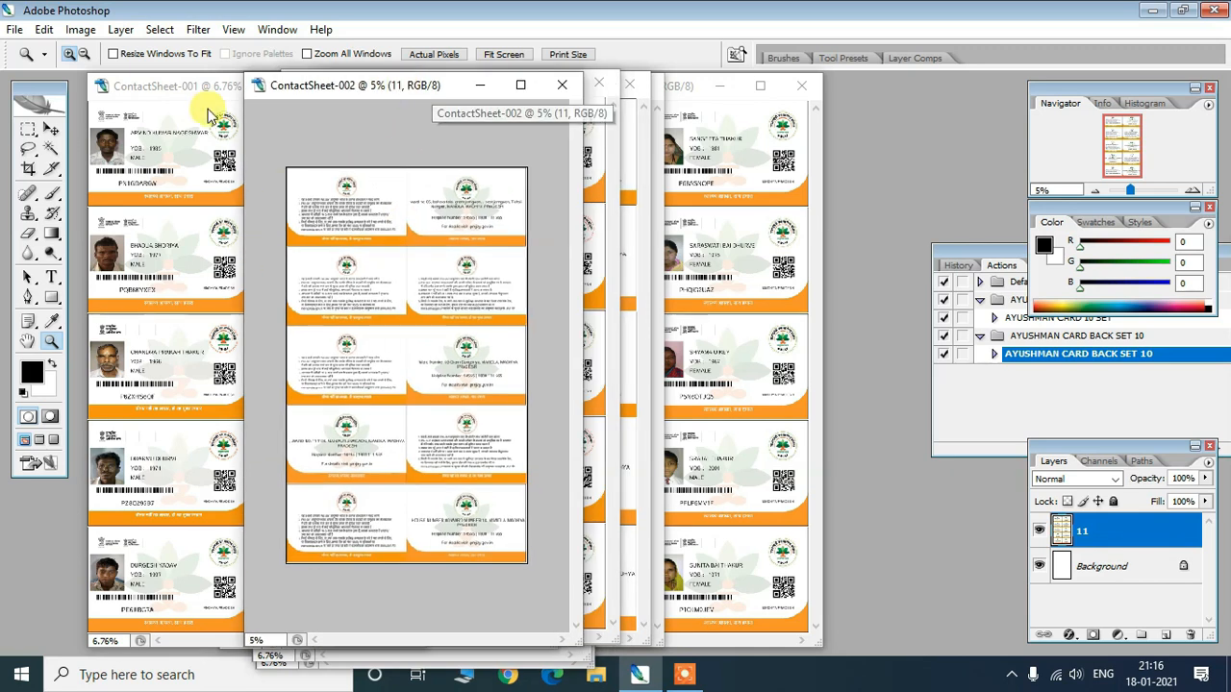
left_click(14, 30)
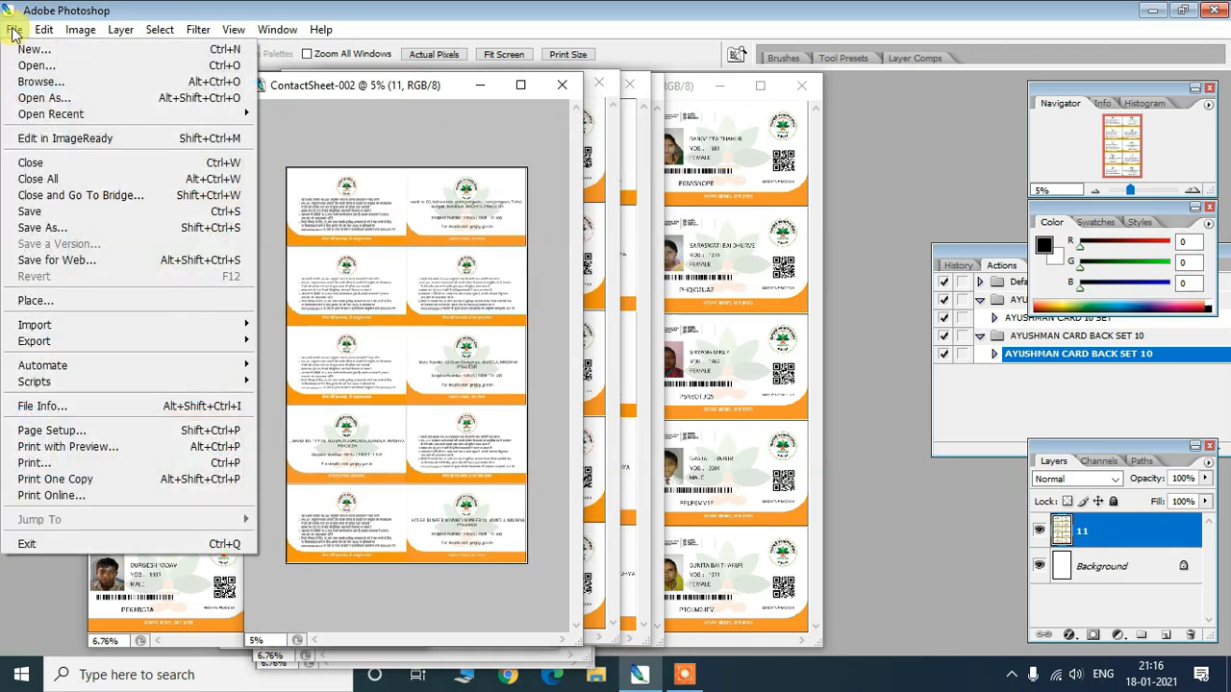
left_click(75, 448)
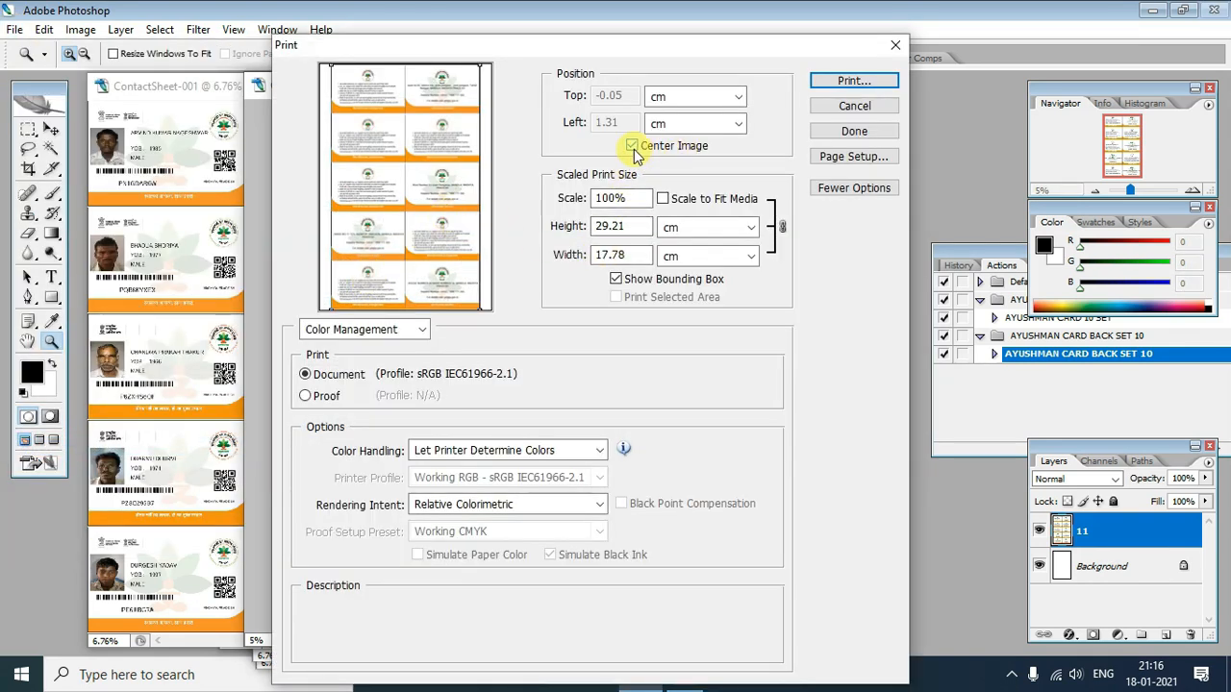
left_click(662, 198)
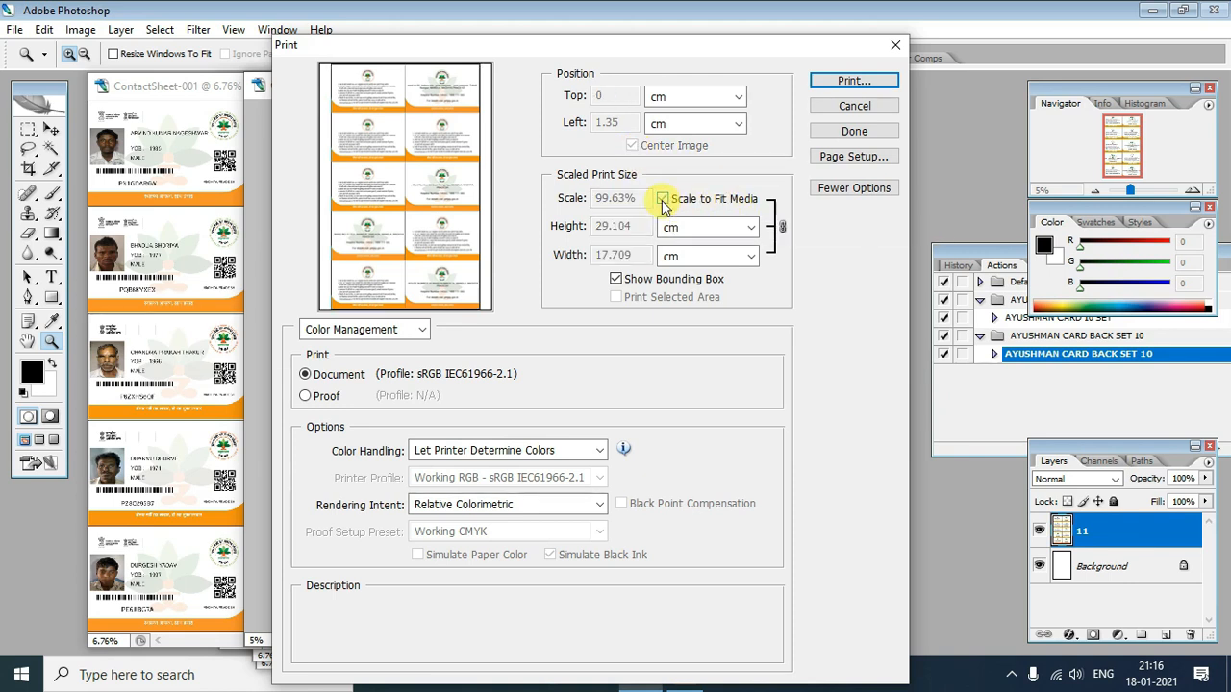
left_click(818, 82)
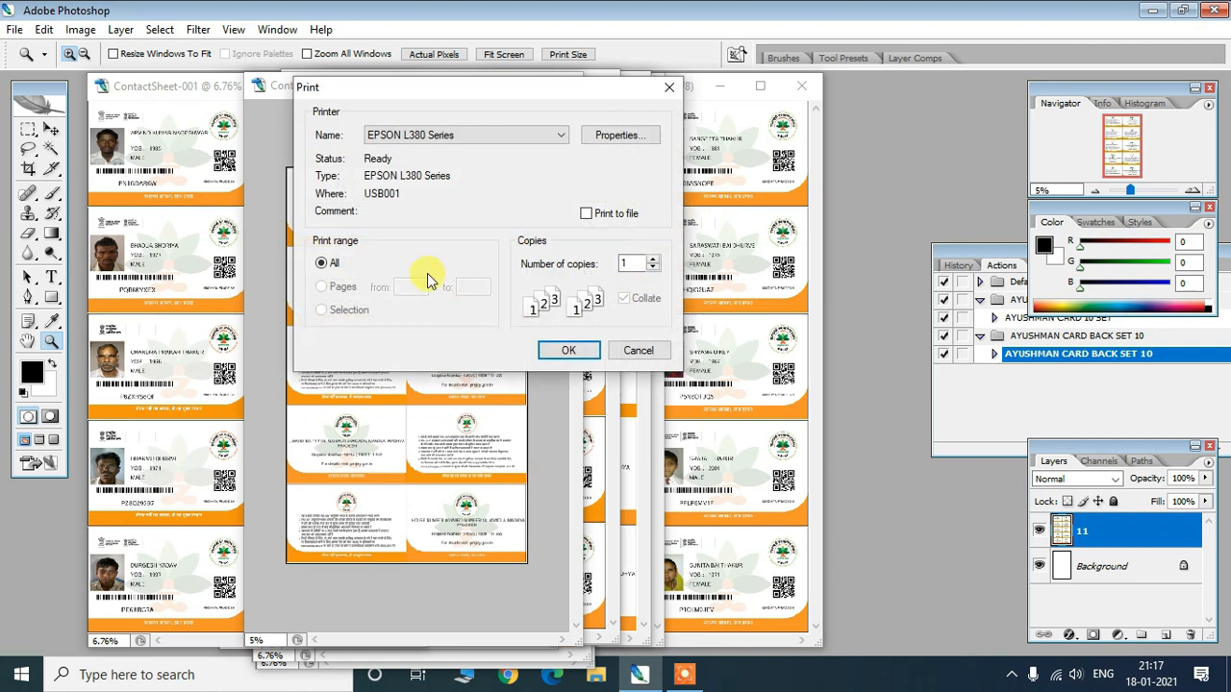
left_click_drag(538, 93, 545, 128)
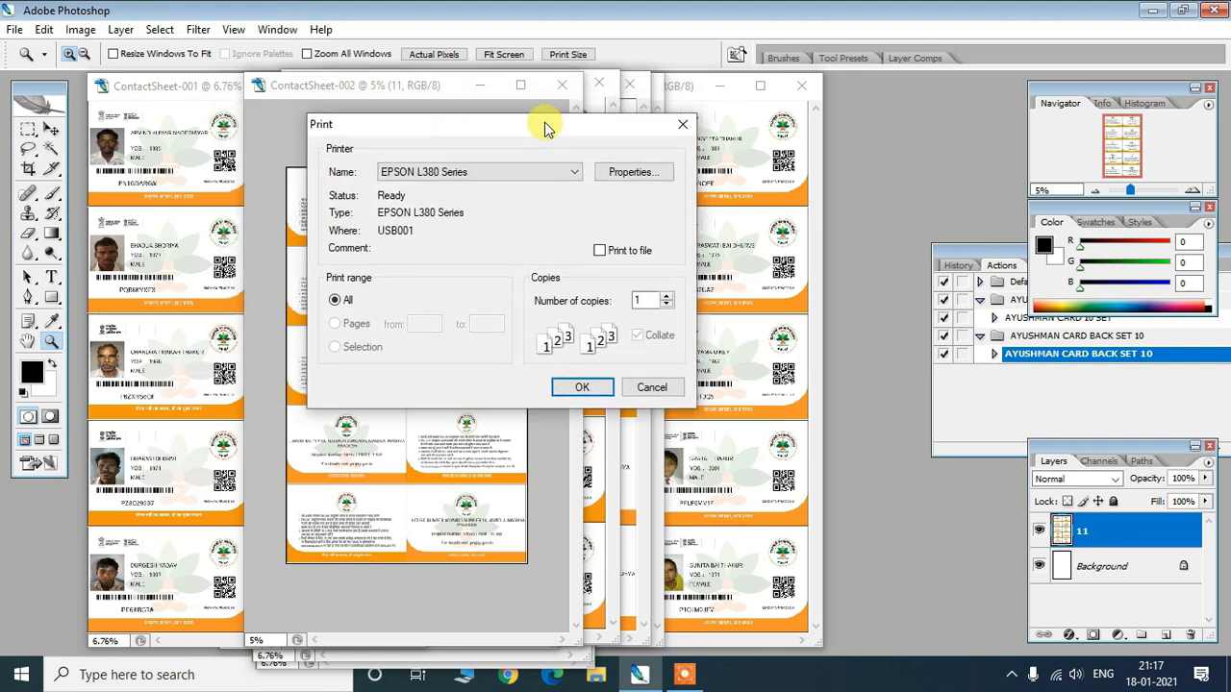
left_click_drag(507, 124, 457, 93)
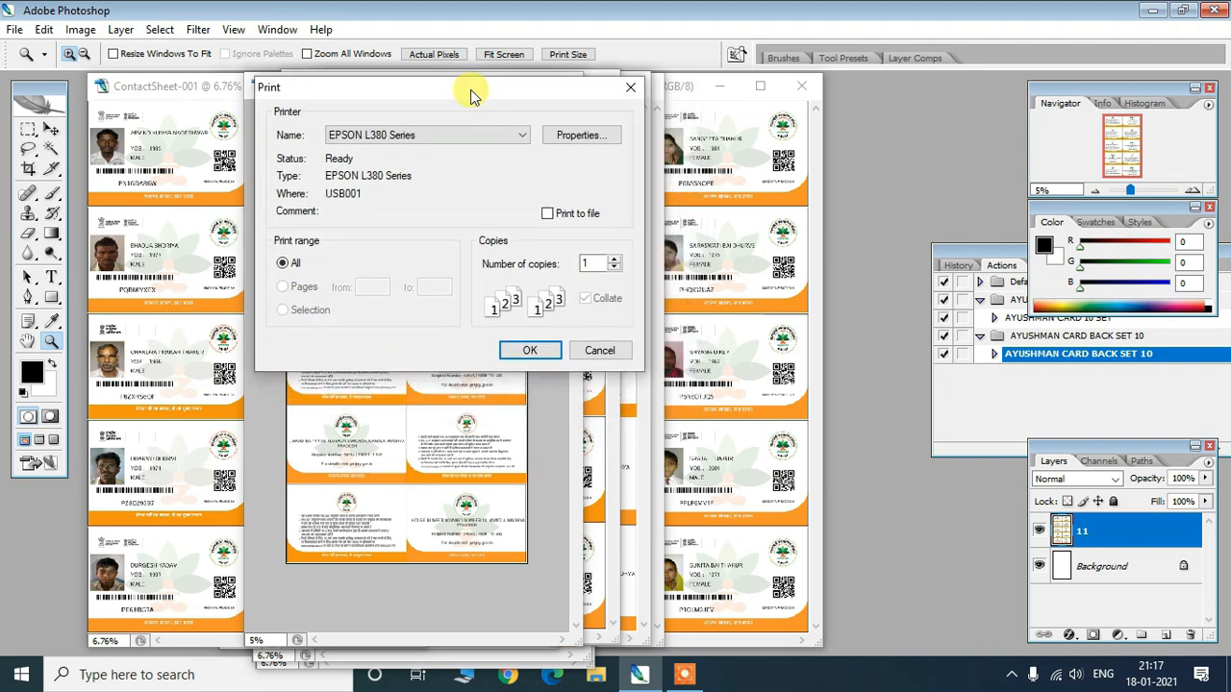